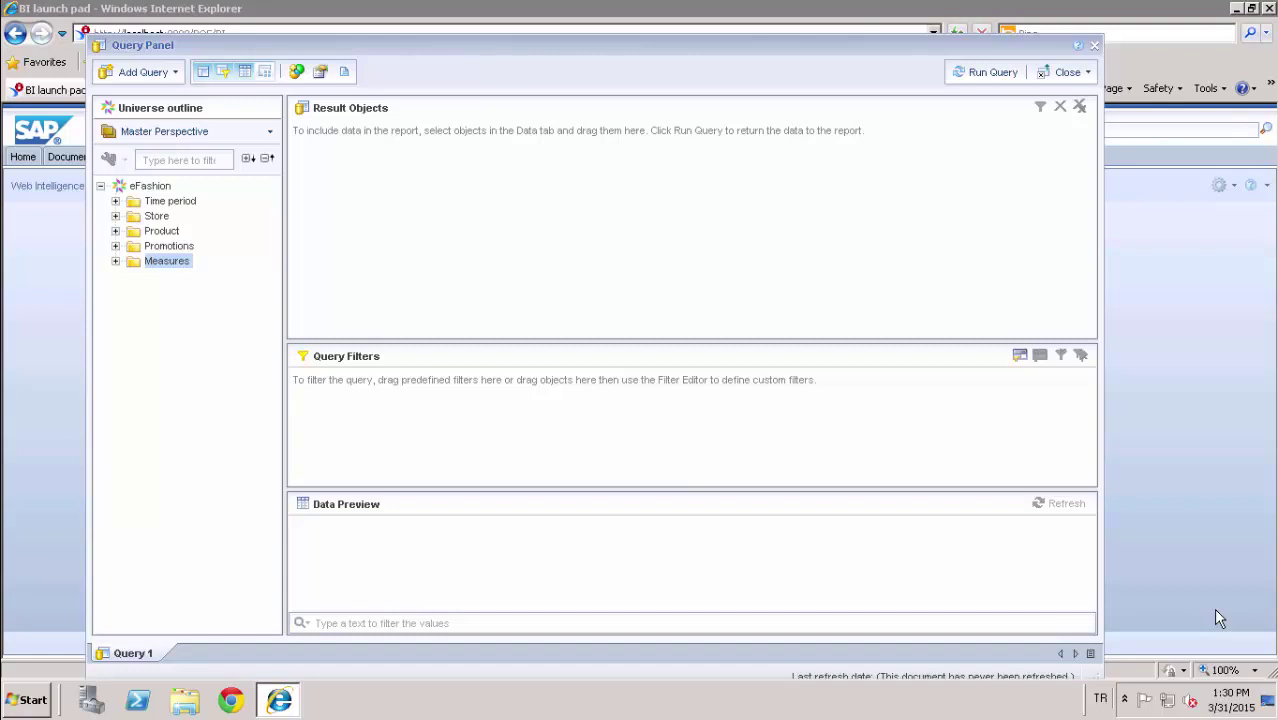
- Add Year and Quarter (Time period), State (Store), Sales revenue and Margin (Measures) to Result Objects
left_click(115, 201)
double_click(175, 216)
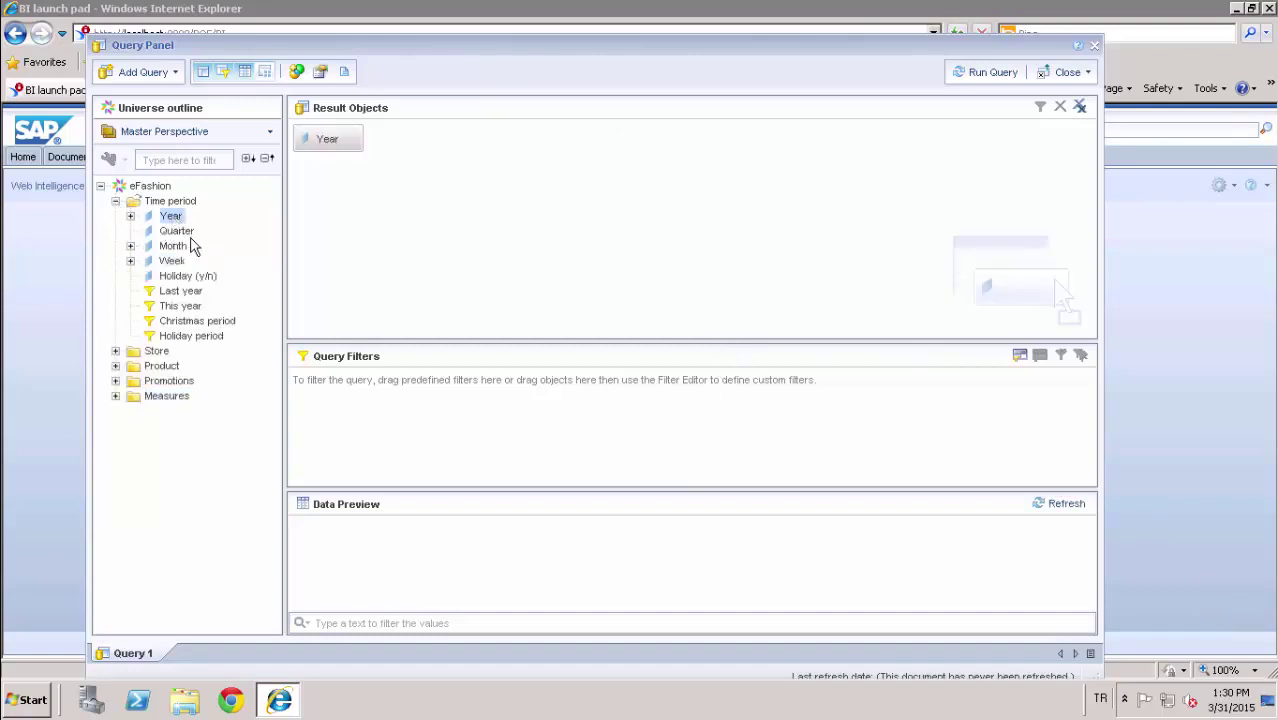
double_click(176, 232)
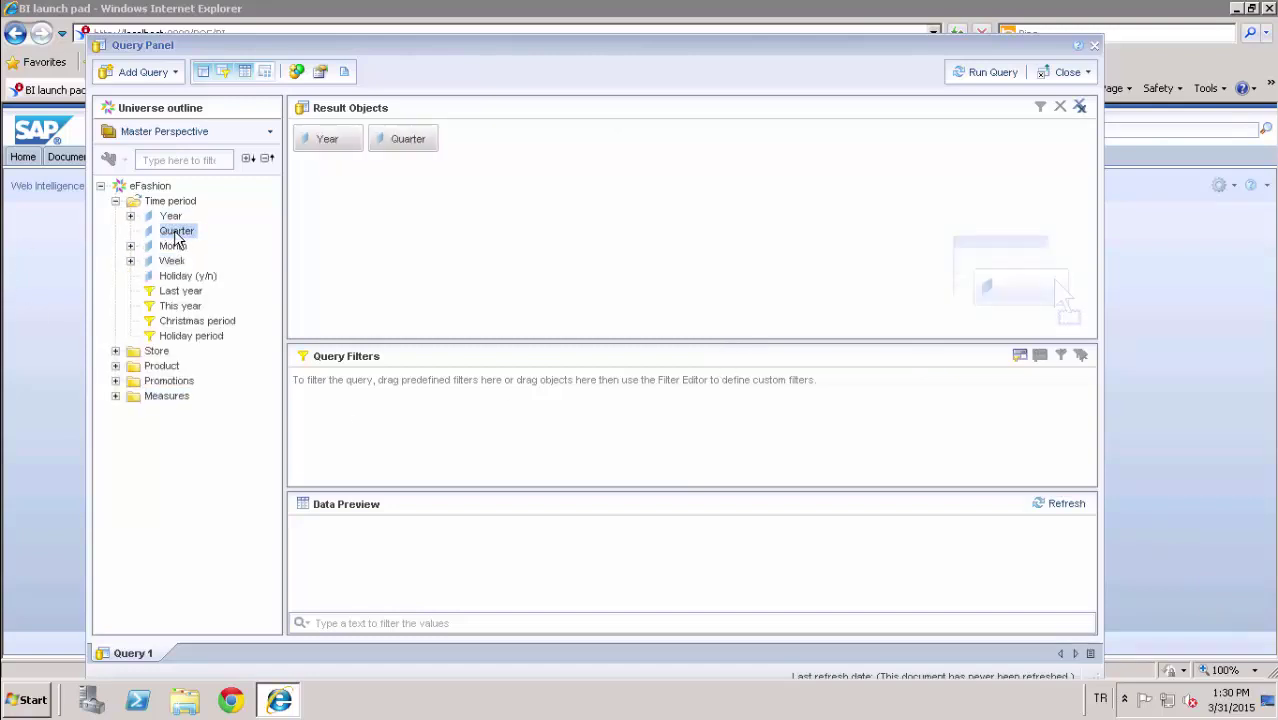
left_click(115, 351)
left_click(170, 367)
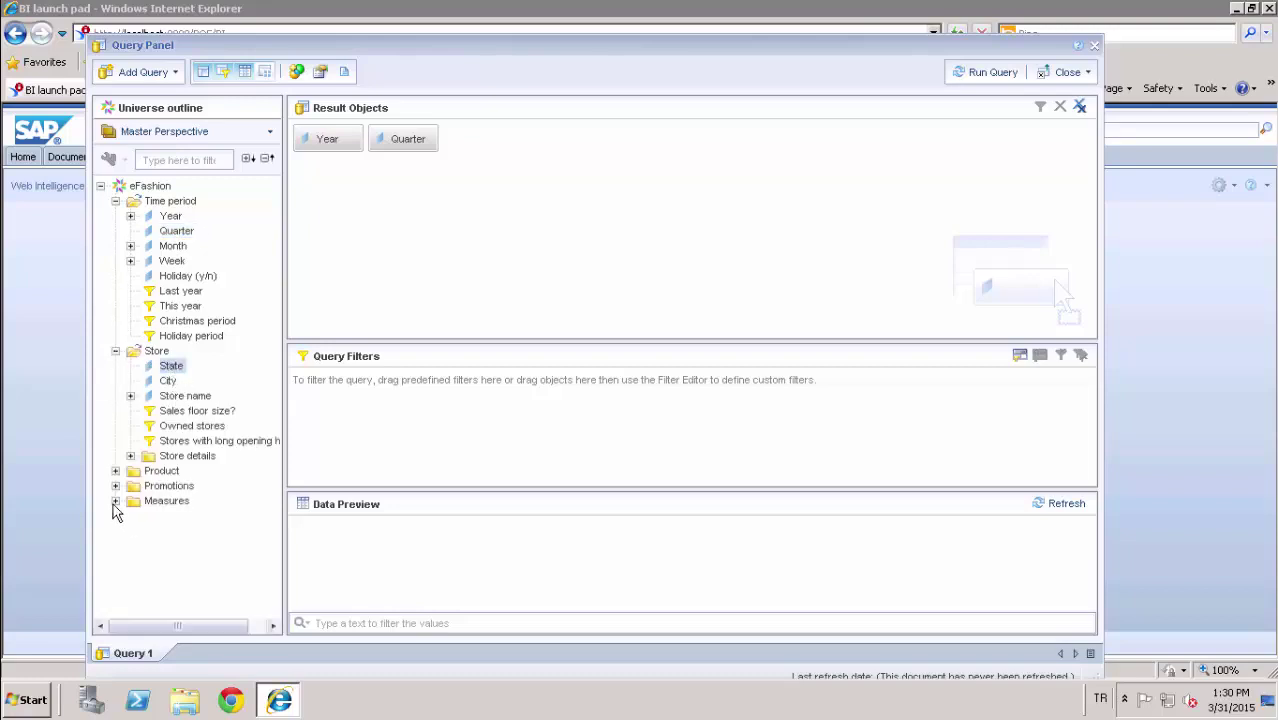
double_click(179, 368)
left_click(115, 500)
left_click(197, 516)
double_click(197, 516)
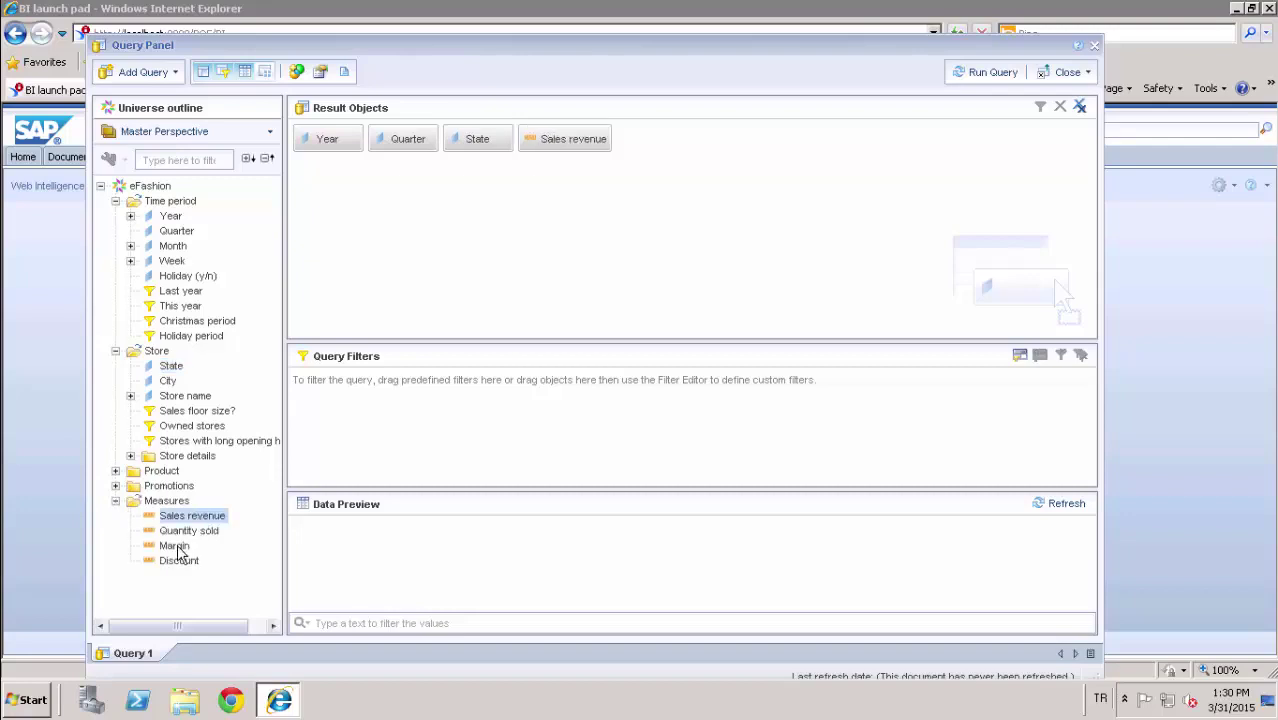
double_click(176, 547)
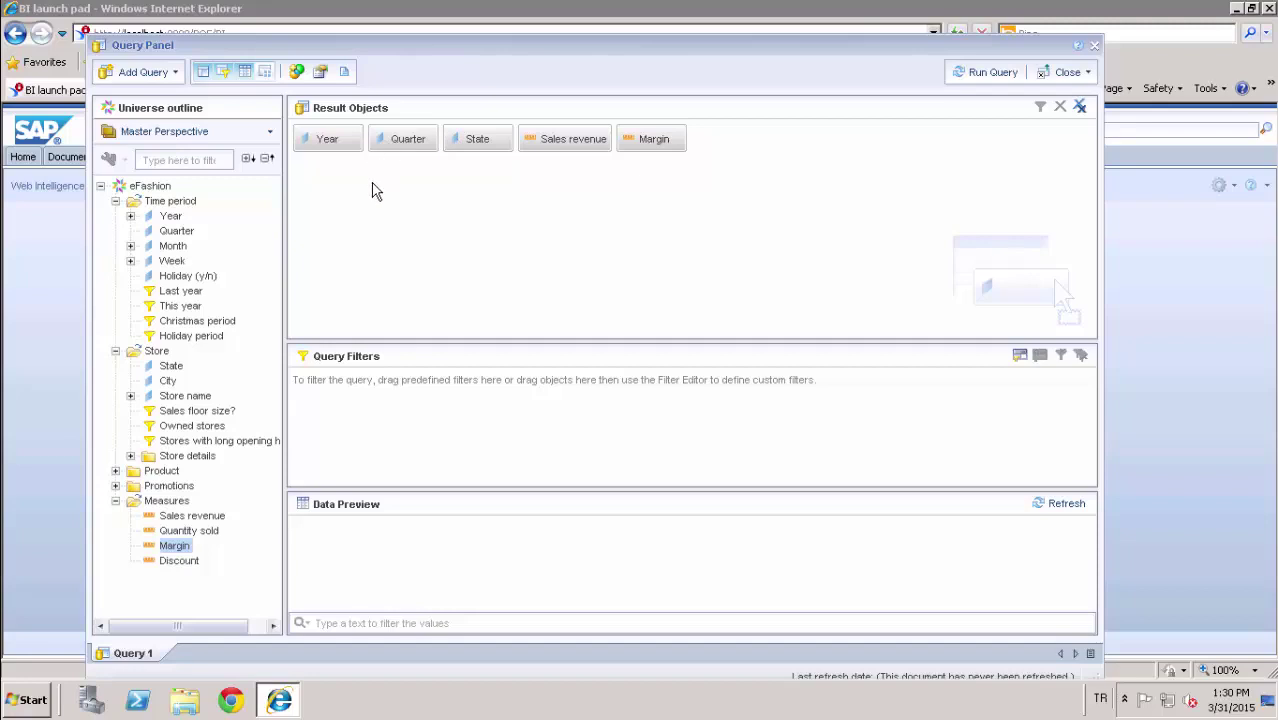
left_click(320, 72)
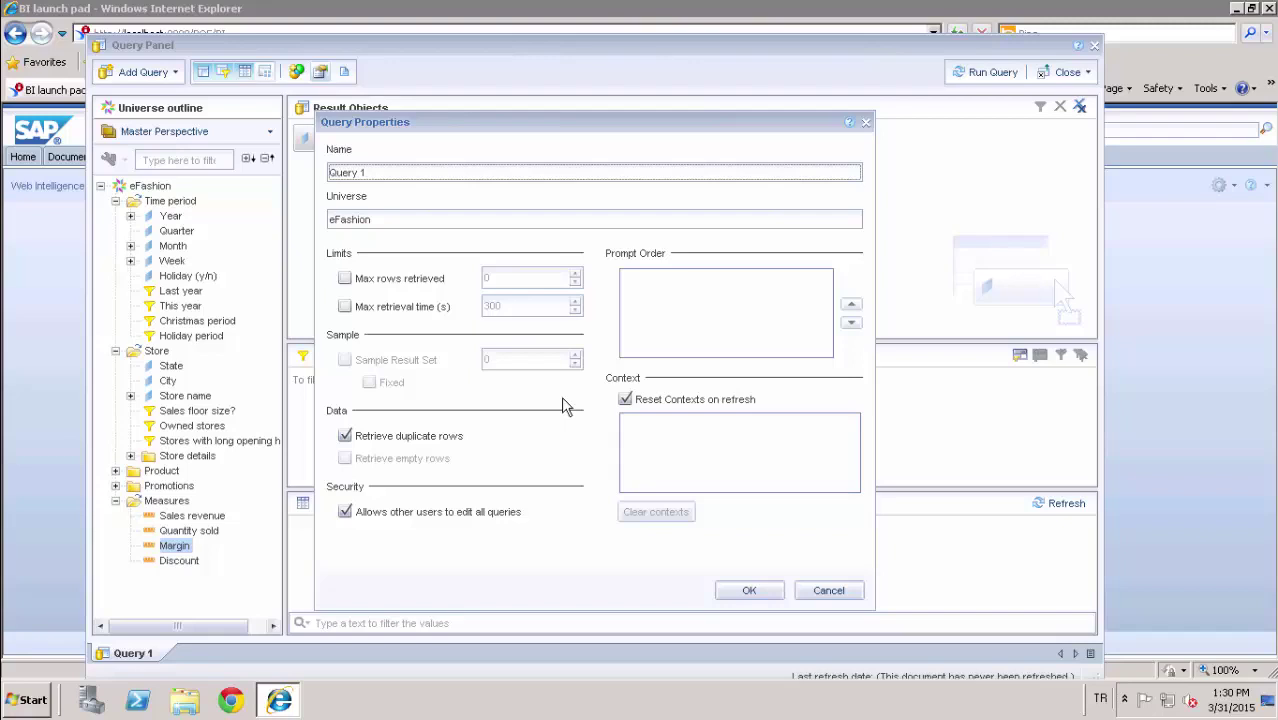
left_click(828, 591)
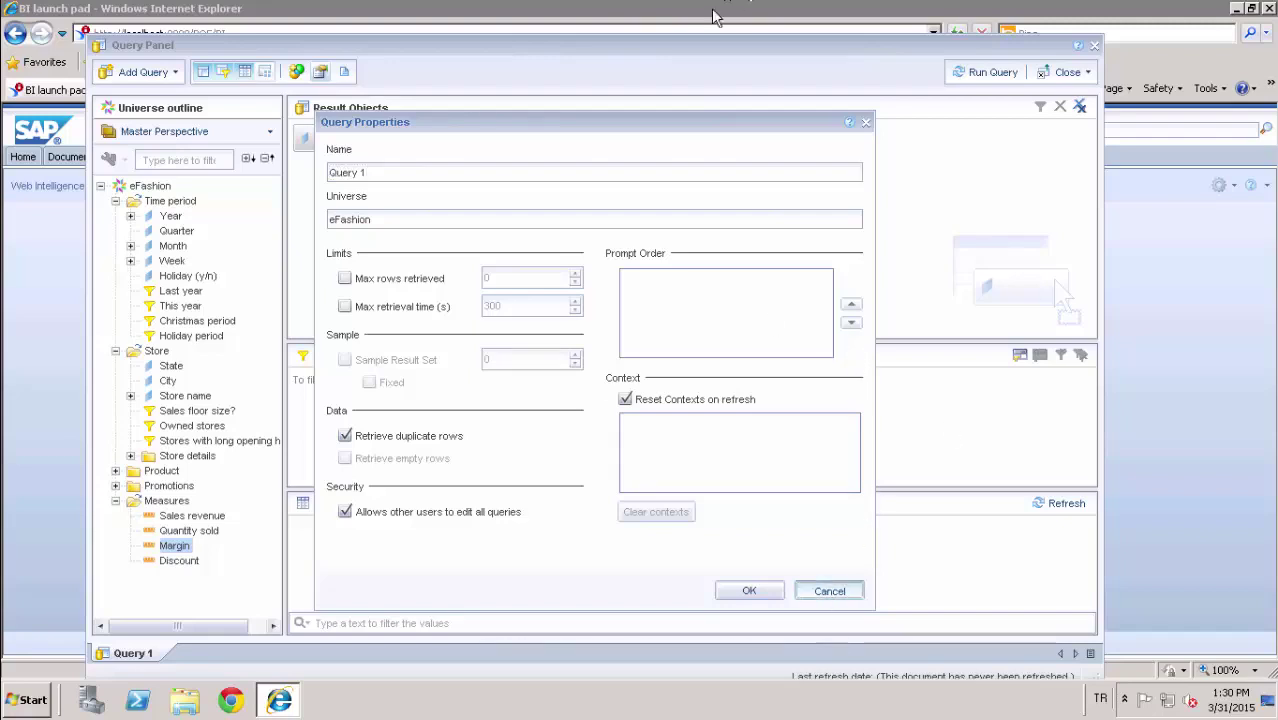
- Run Query 1 so Report 1 fills with the Year, Quarter, State, Sales revenue and Margin table
left_click(979, 76)
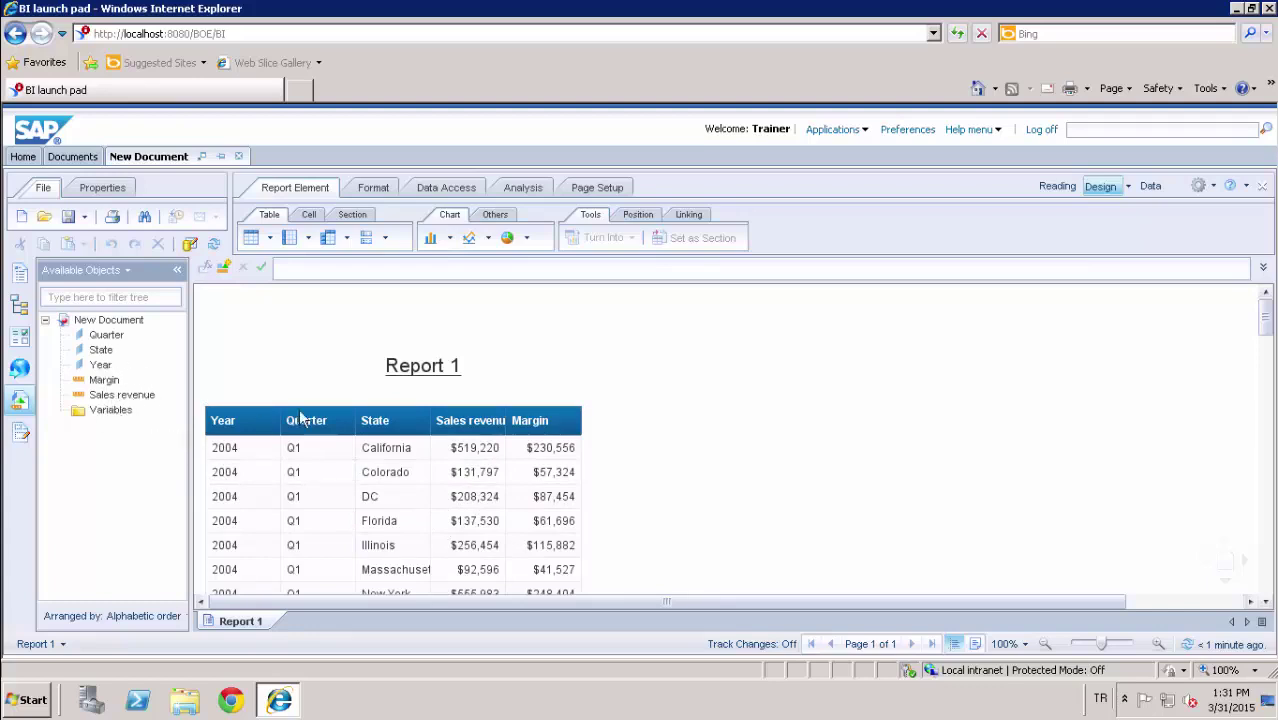
- Widen the Available Objects panel and delete the Margin column from the table
left_click_drag(191, 380, 263, 363)
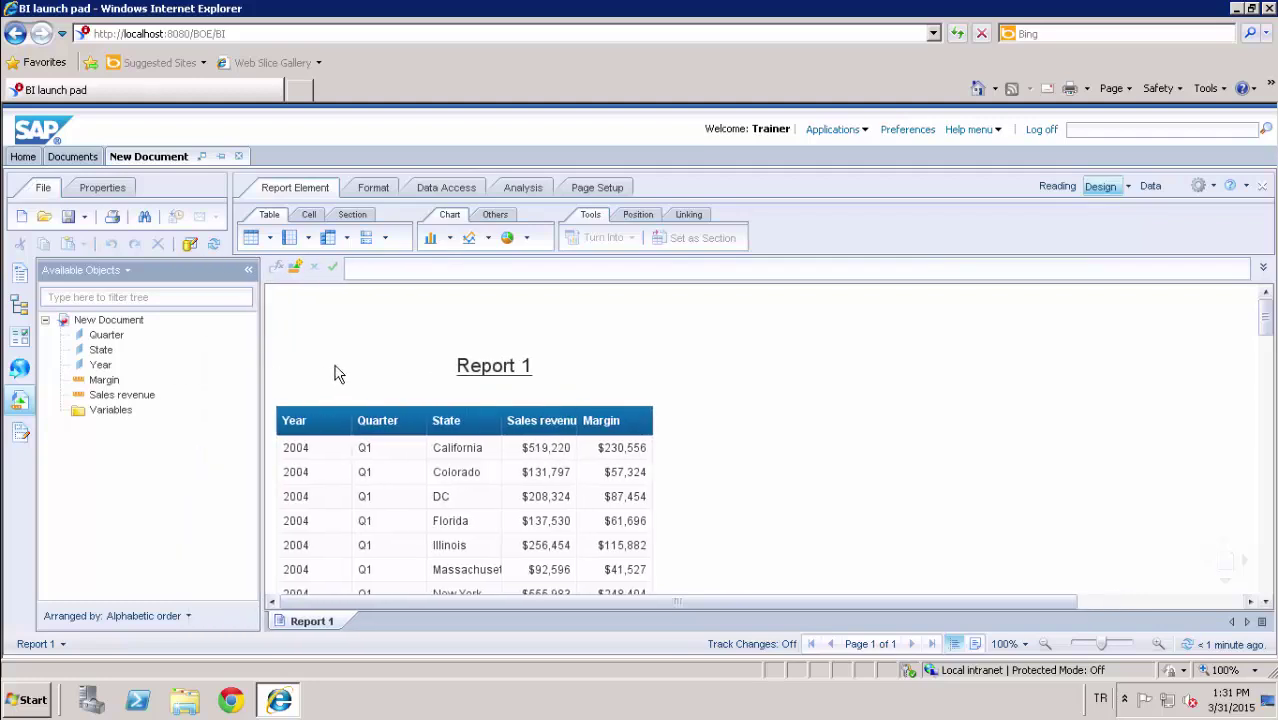
left_click(318, 450)
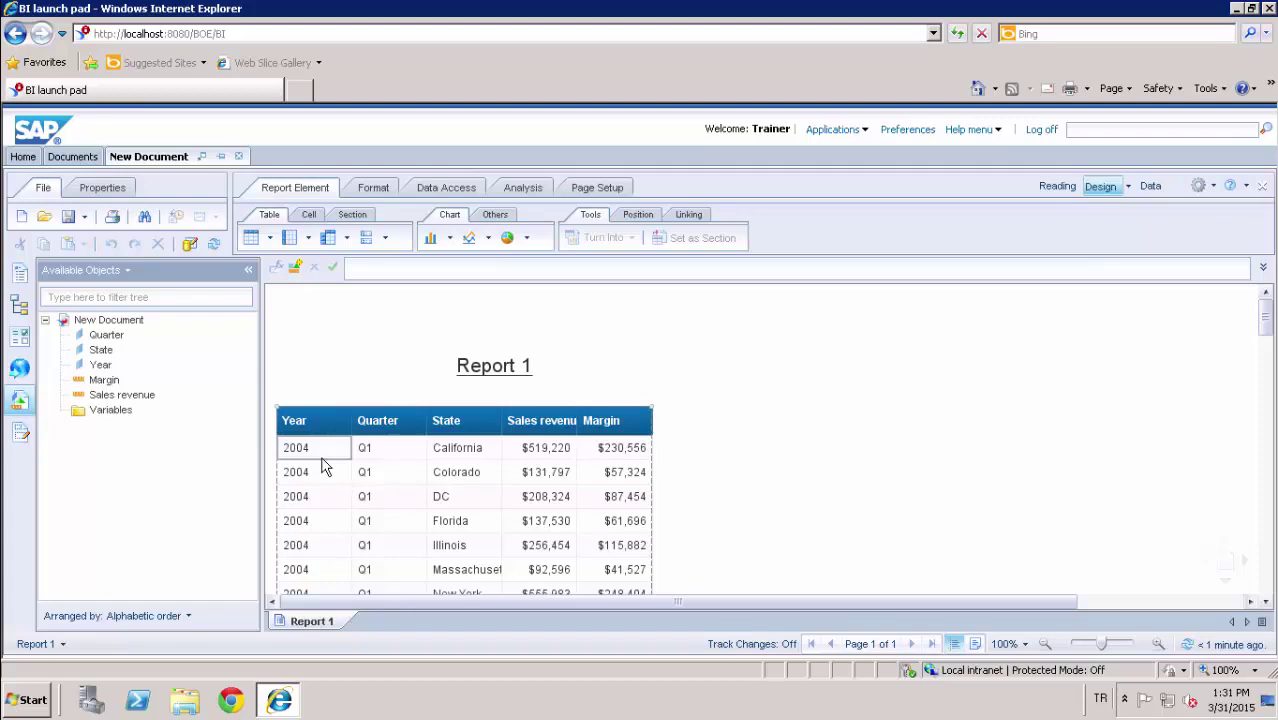
left_click(412, 472)
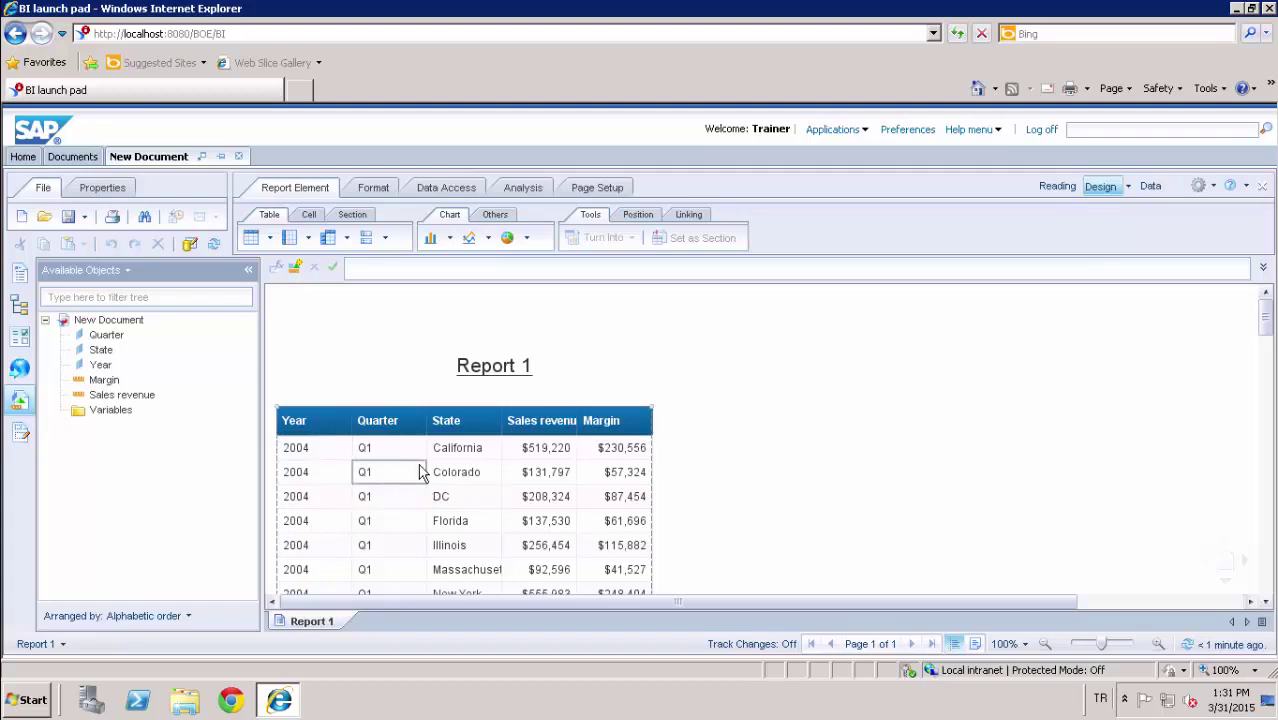
left_click(418, 453)
left_click(446, 477)
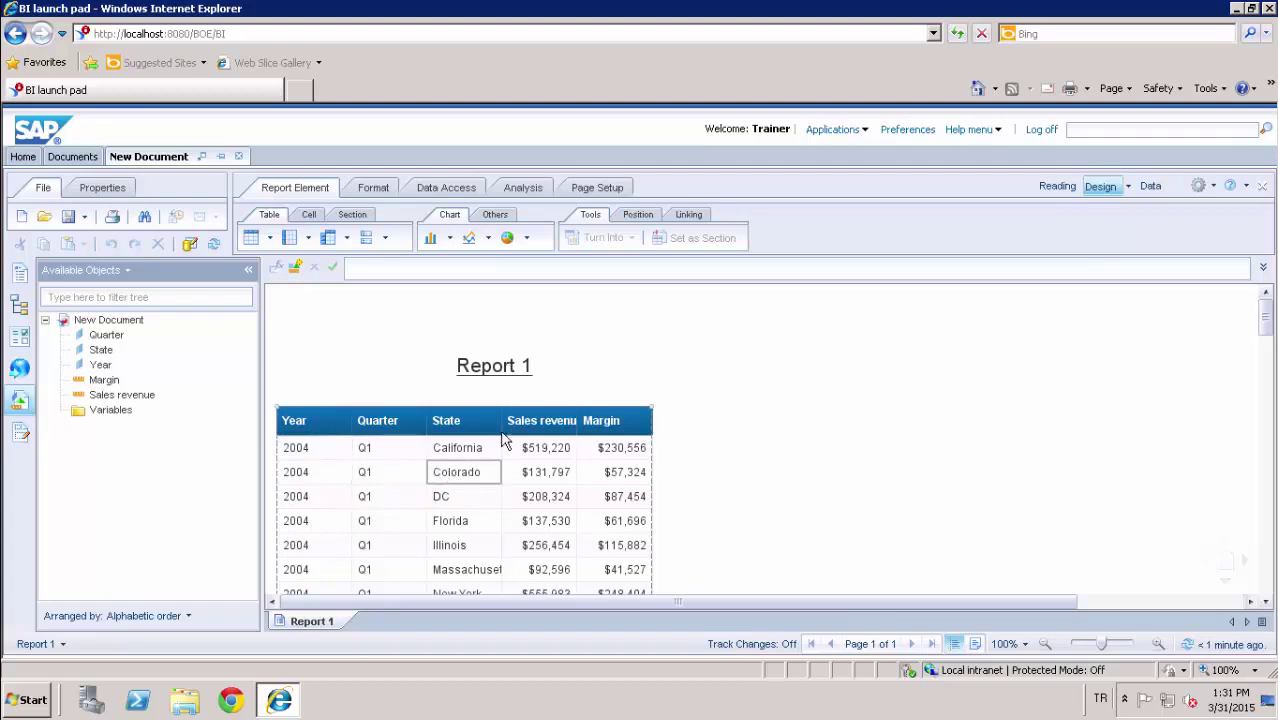
left_click(615, 453)
left_click(615, 453)
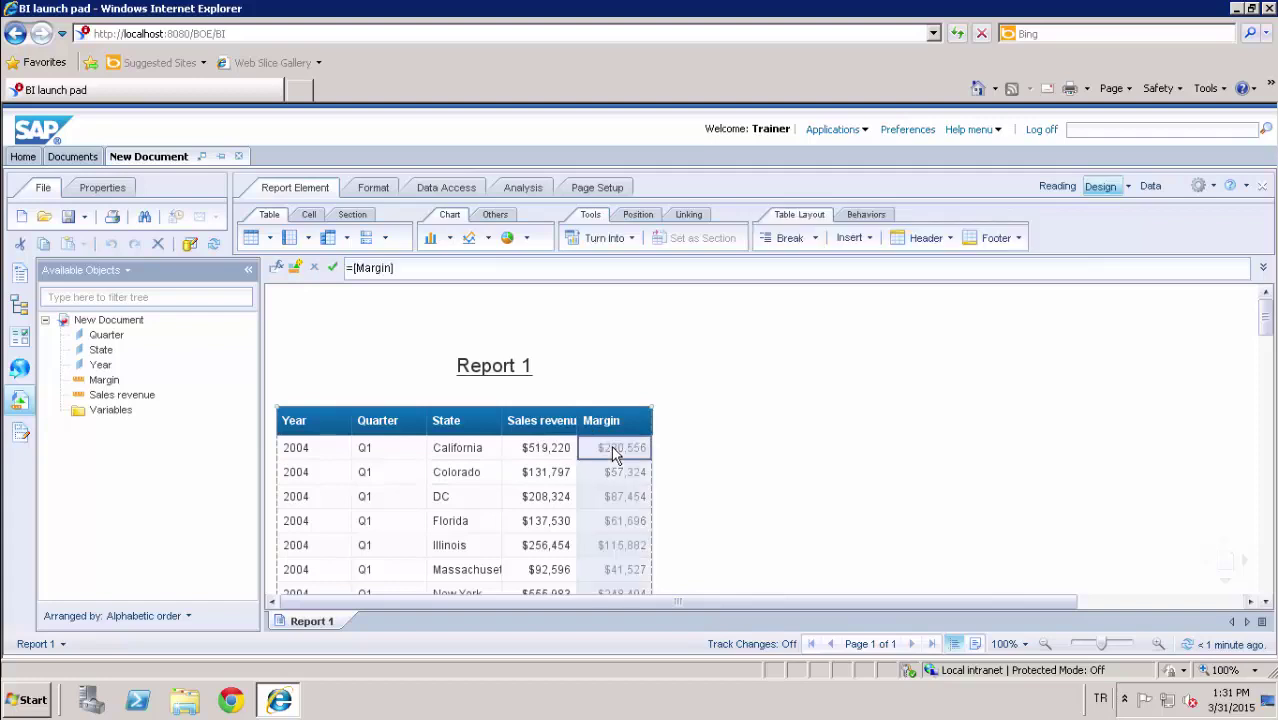
right_click(615, 453)
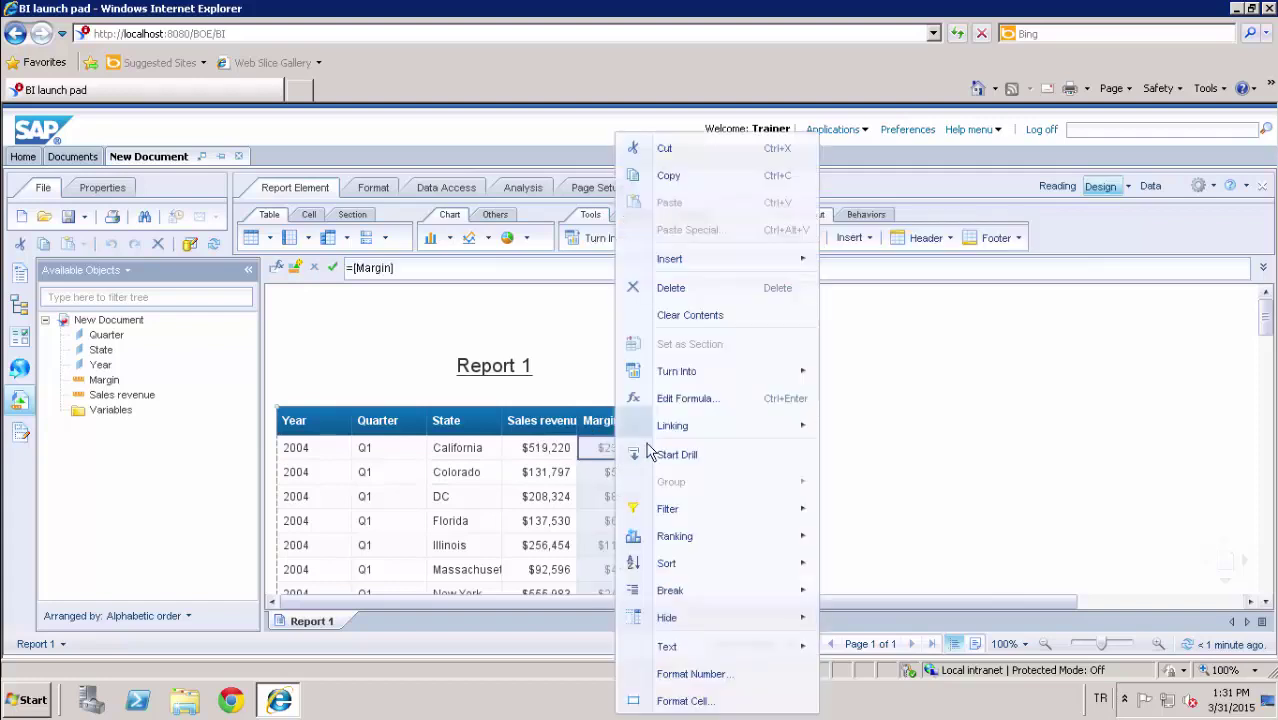
left_click(680, 289)
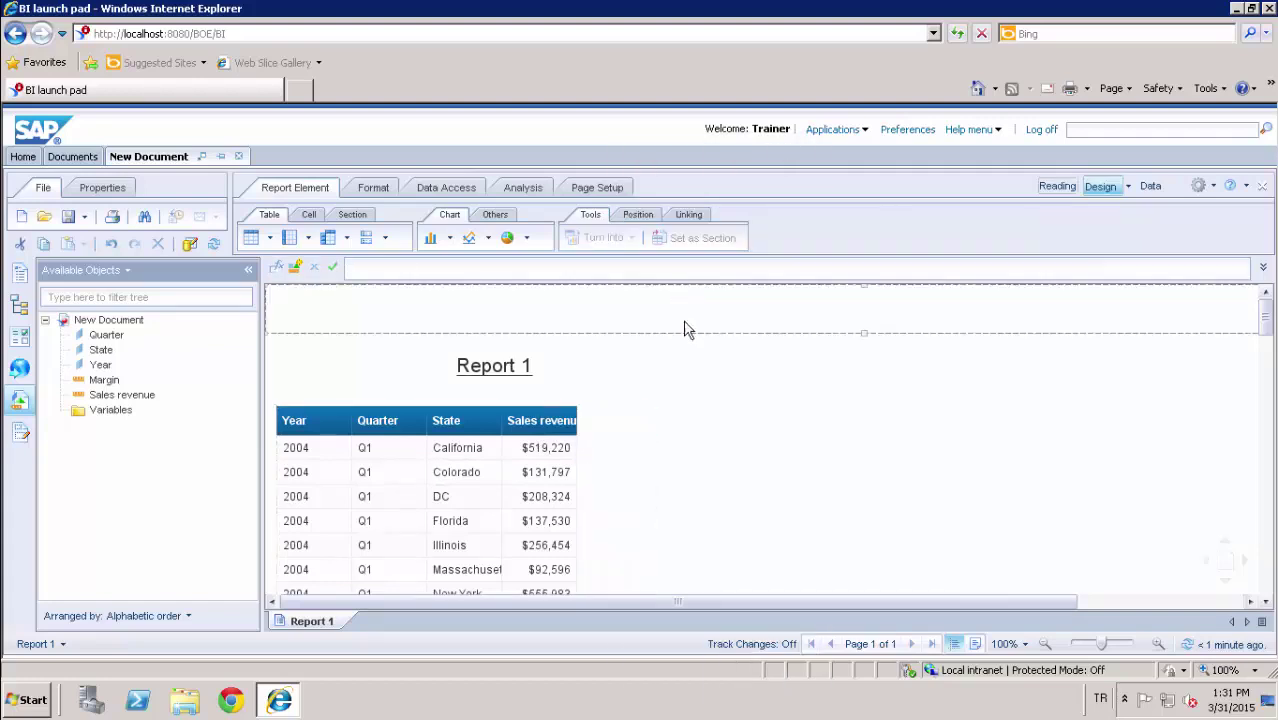
- Delete the State column, leaving Year, Quarter and Sales revenue
left_click(459, 455)
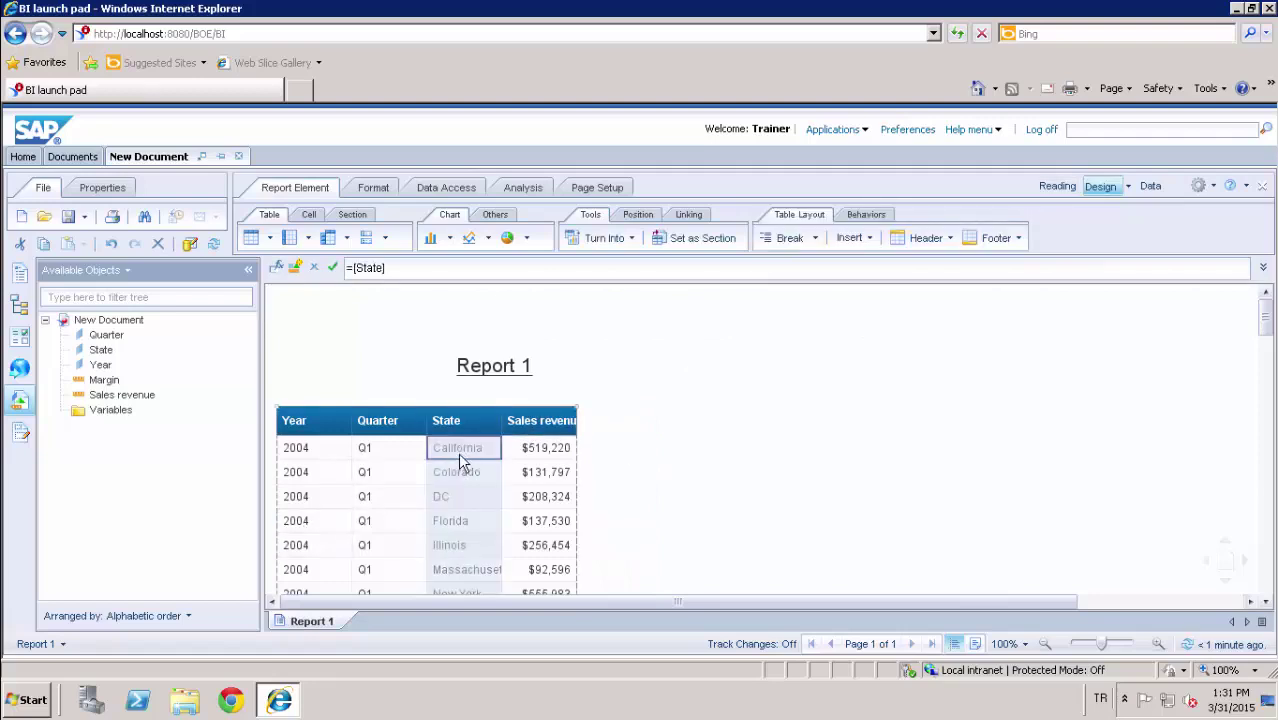
left_click_drag(459, 465, 467, 452)
right_click(465, 450)
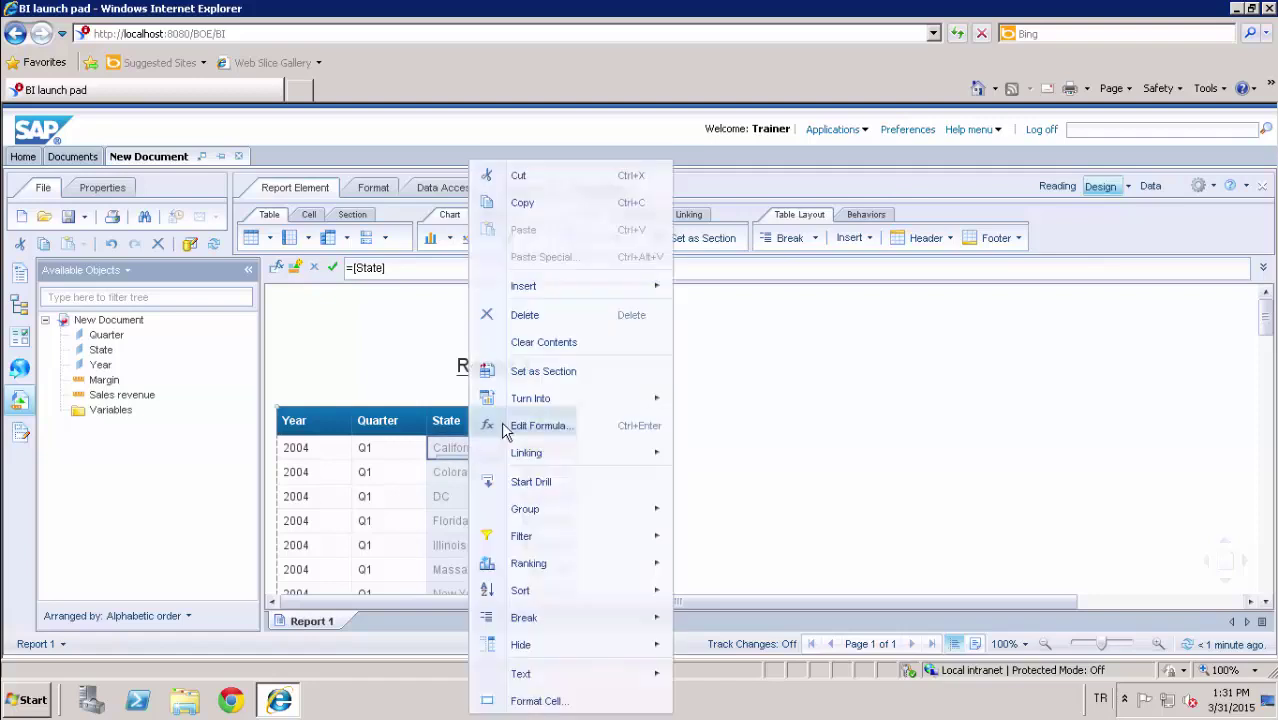
left_click(541, 316)
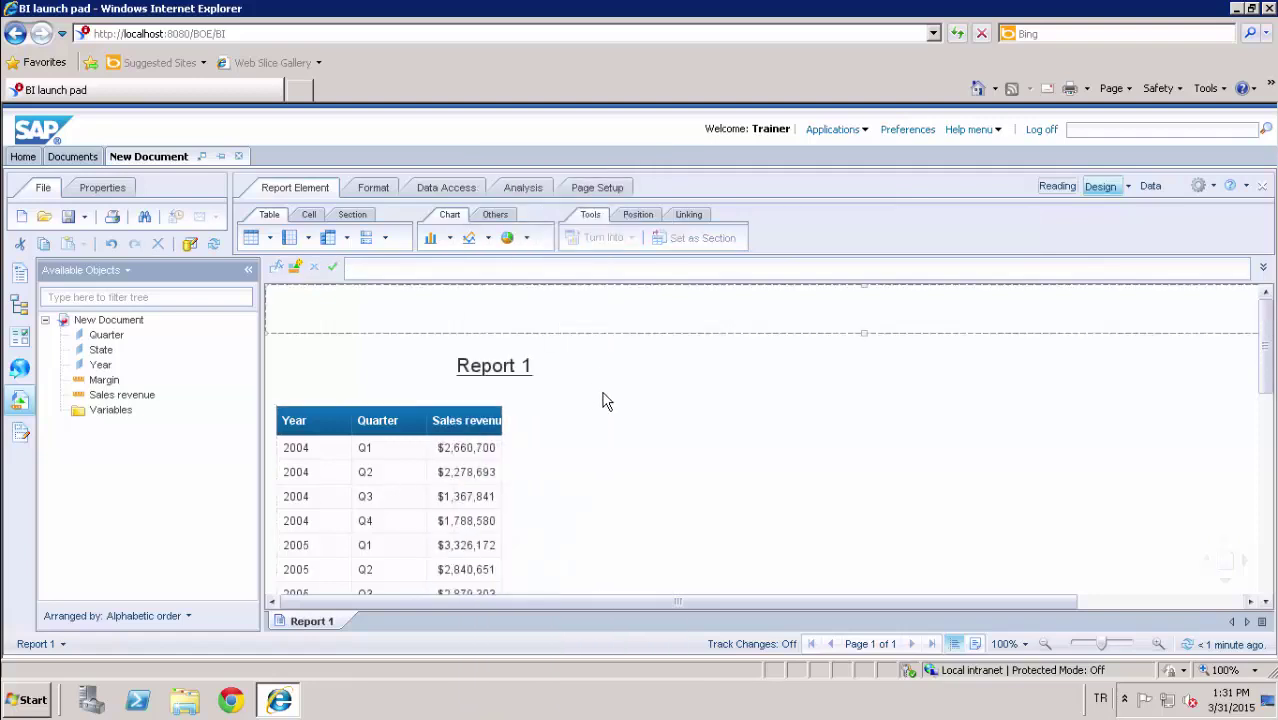
scroll(1268, 360, "down", 5)
scroll(1268, 360, "up", 5)
- Widen the Sales revenue column to fit its header
left_click(465, 418)
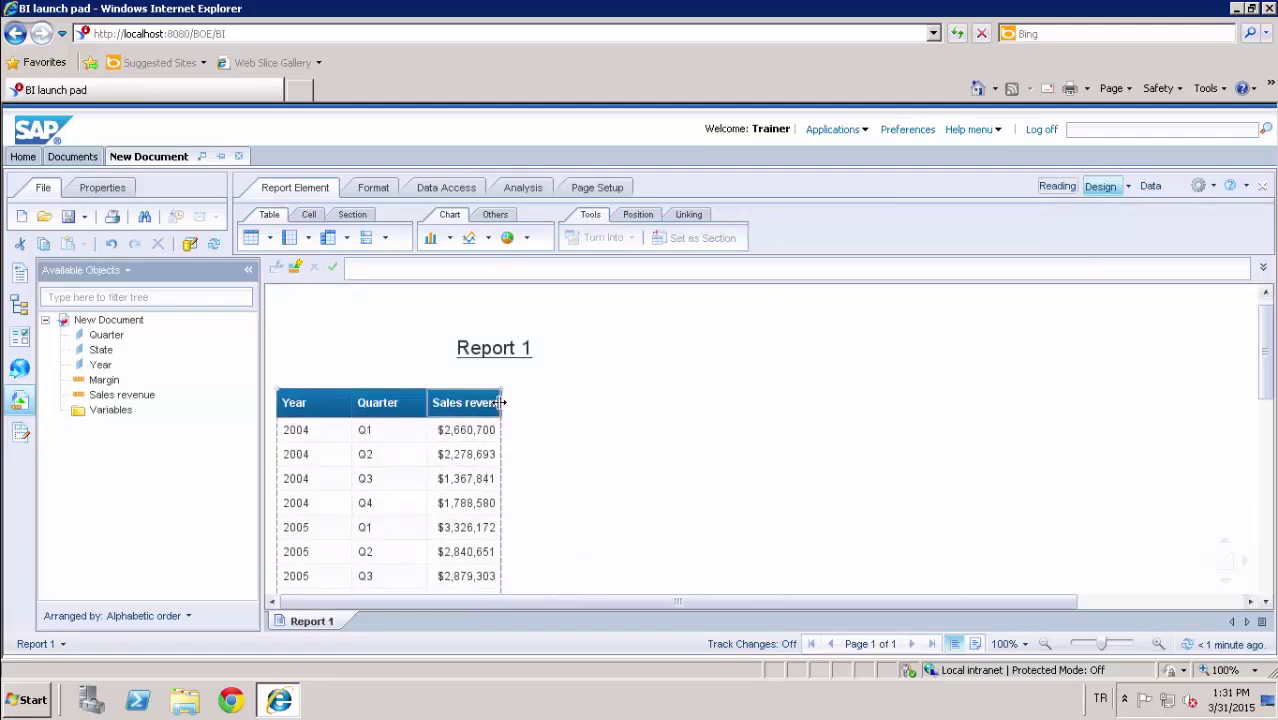
left_click(501, 410)
double_click(501, 410)
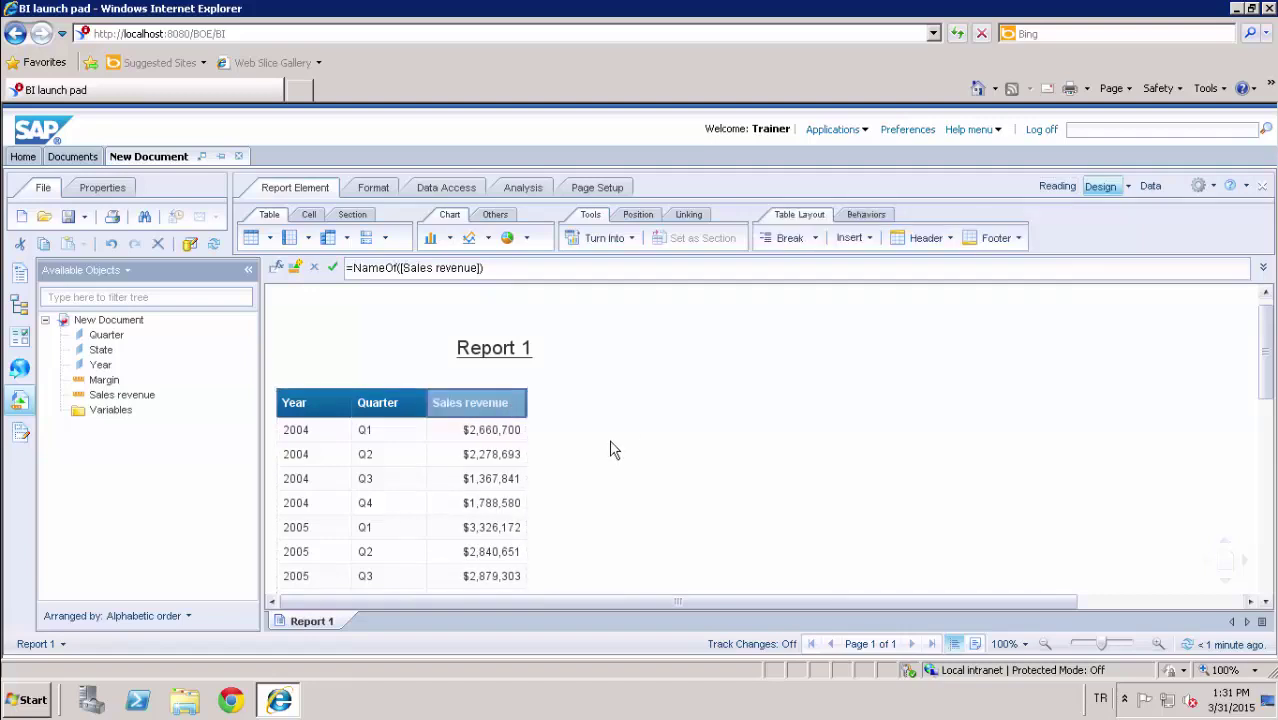
- Give the Year, Quarter and Sales revenue header cells black text on a green fill
left_click(372, 190)
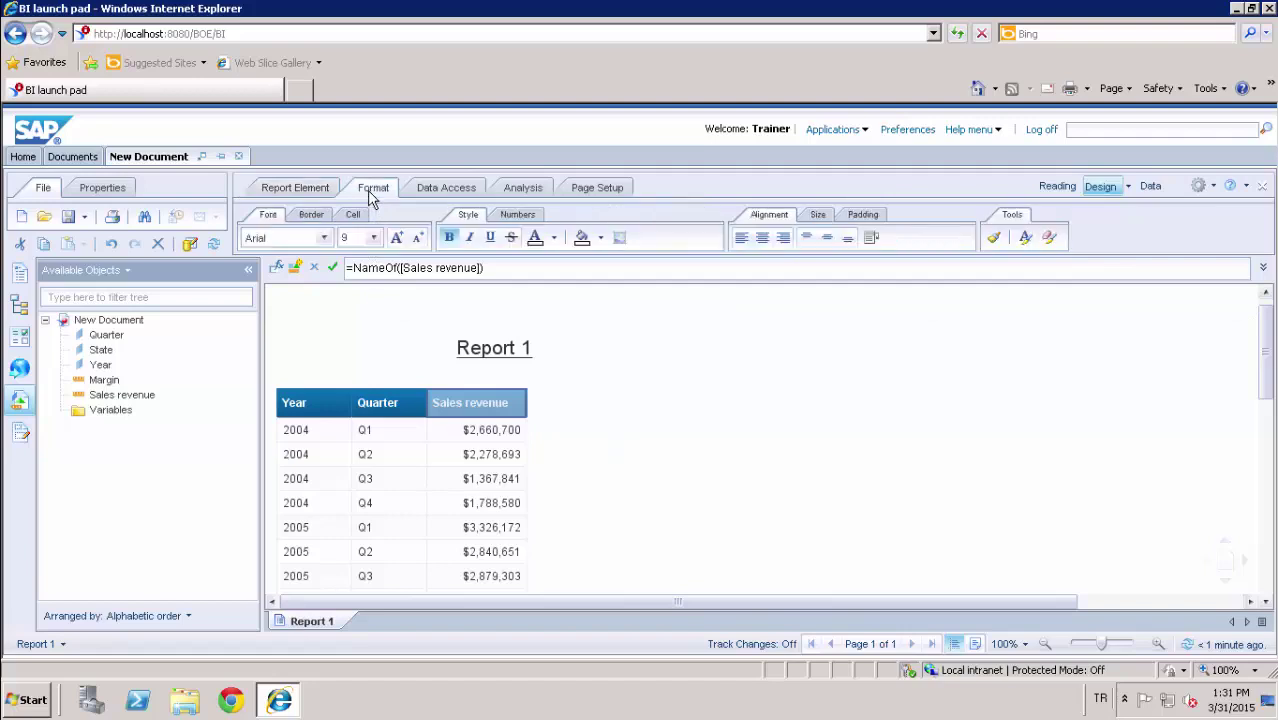
left_click(331, 404)
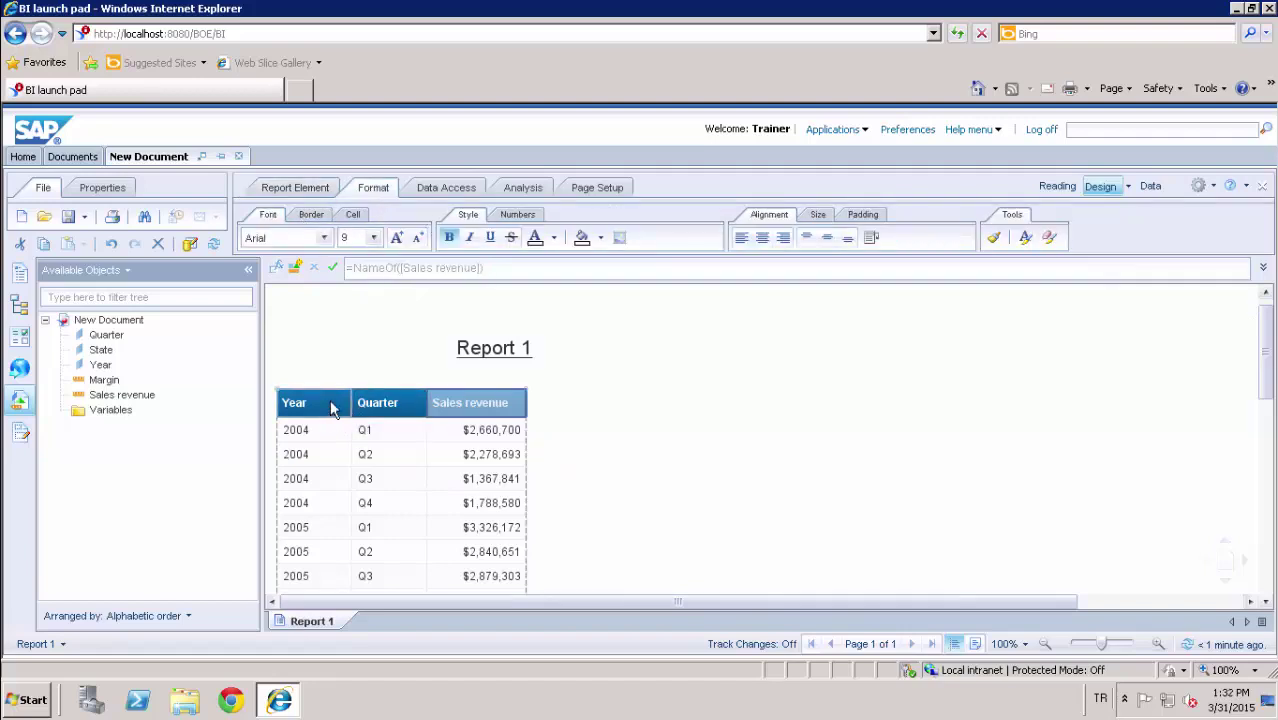
left_click(400, 408)
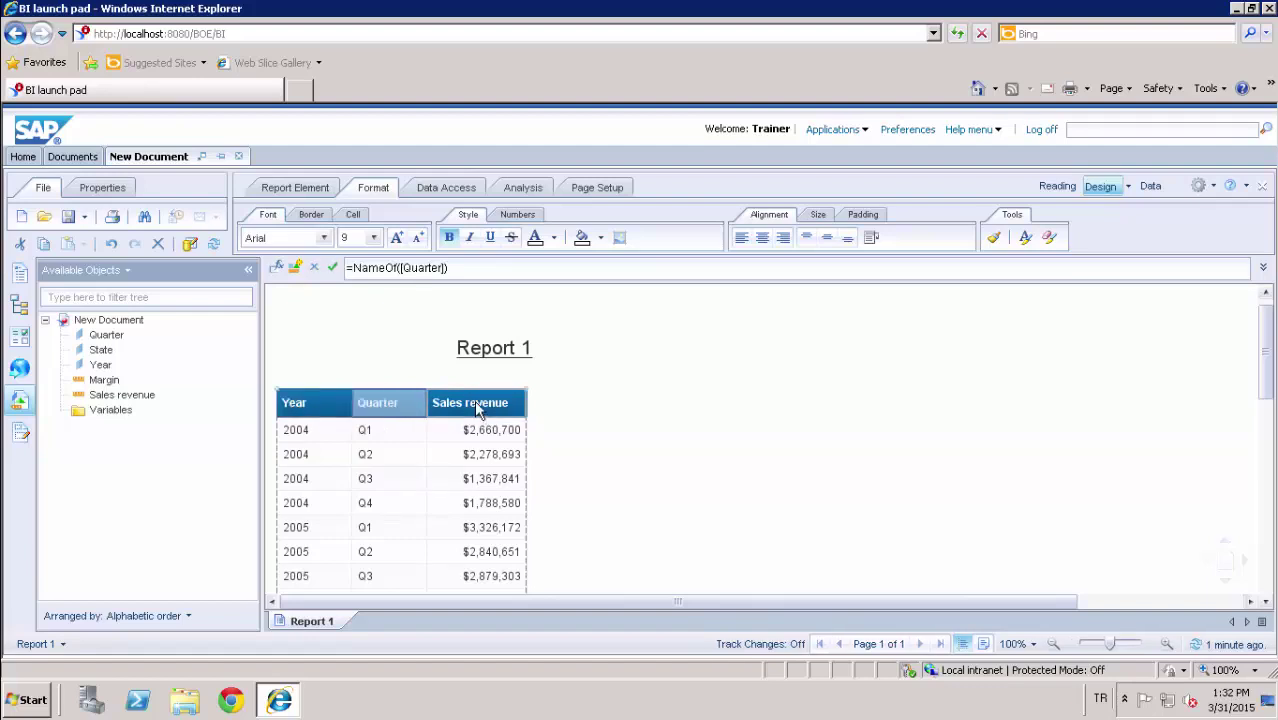
left_click(313, 408)
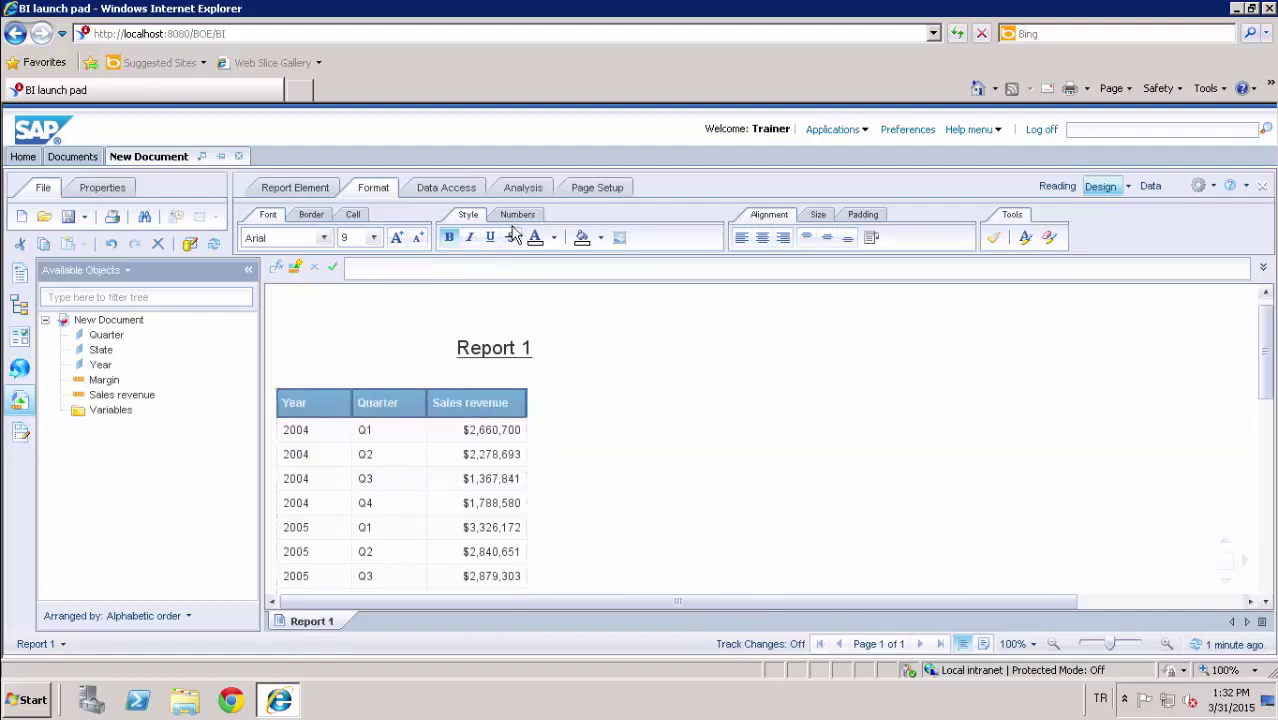
left_click(554, 237)
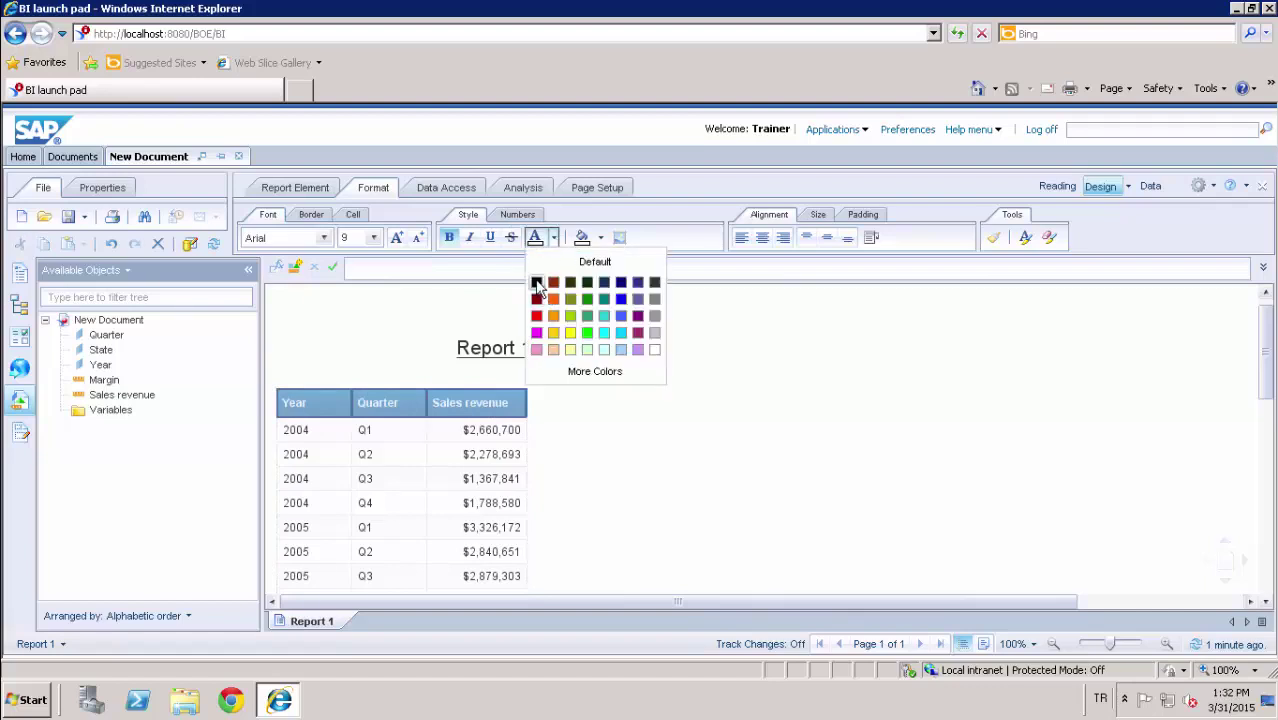
left_click(536, 284)
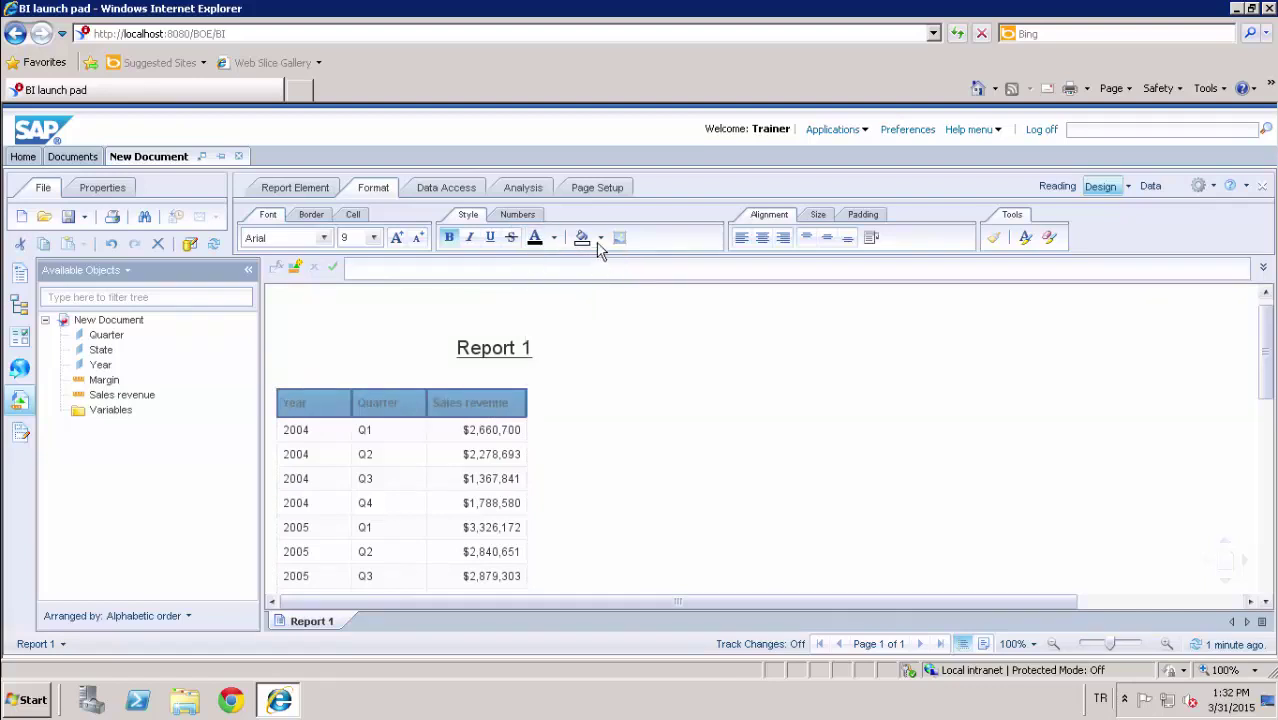
left_click(601, 239)
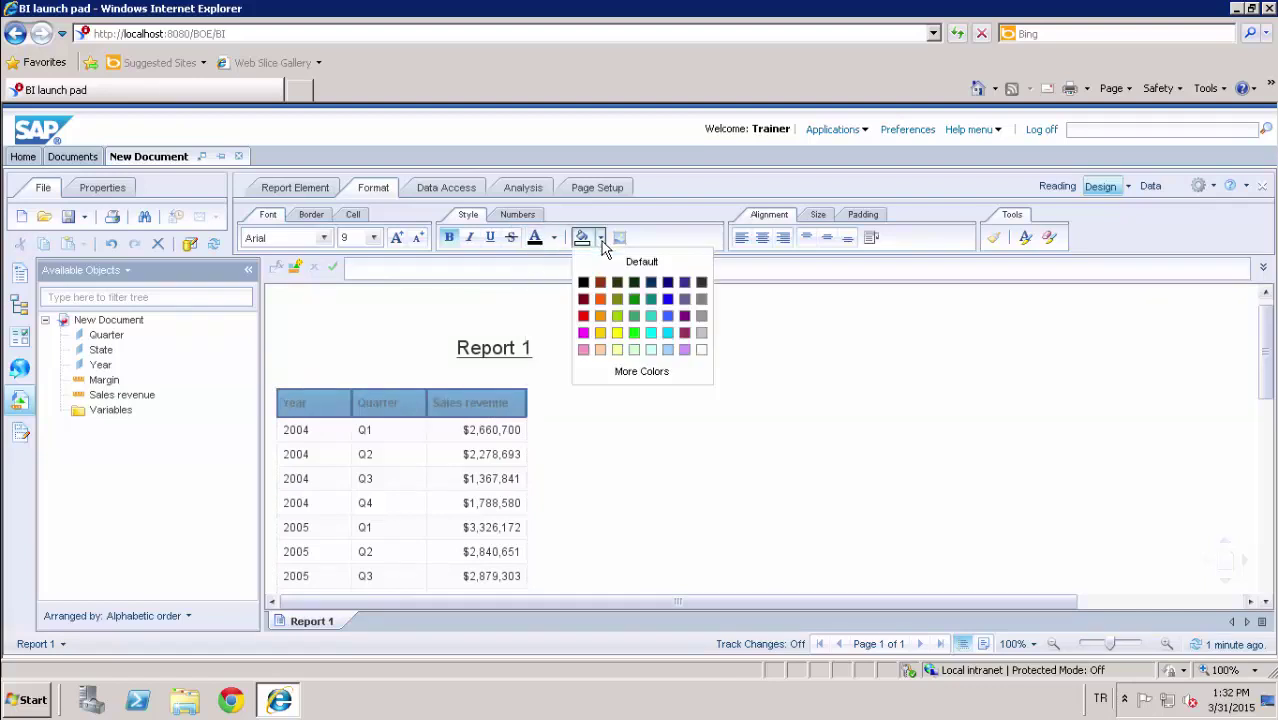
left_click(634, 317)
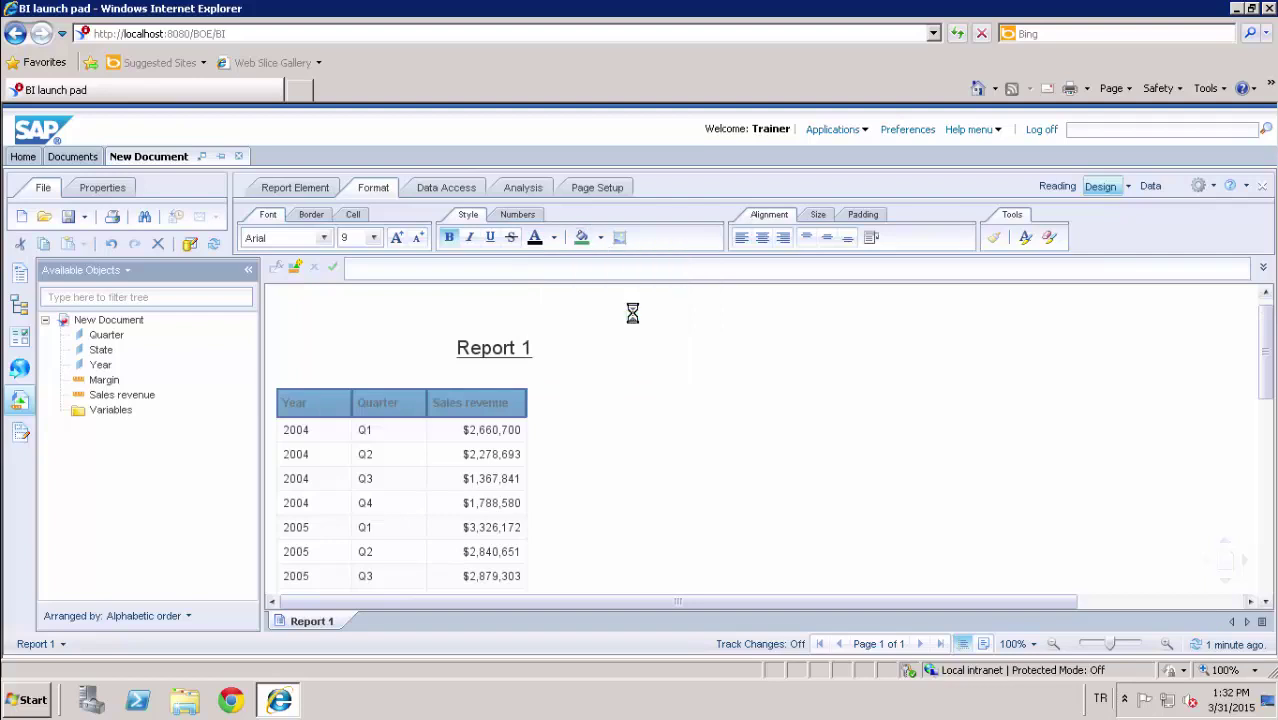
- Change the header font size from 9 to 10
left_click(352, 245)
key("BackSpace")
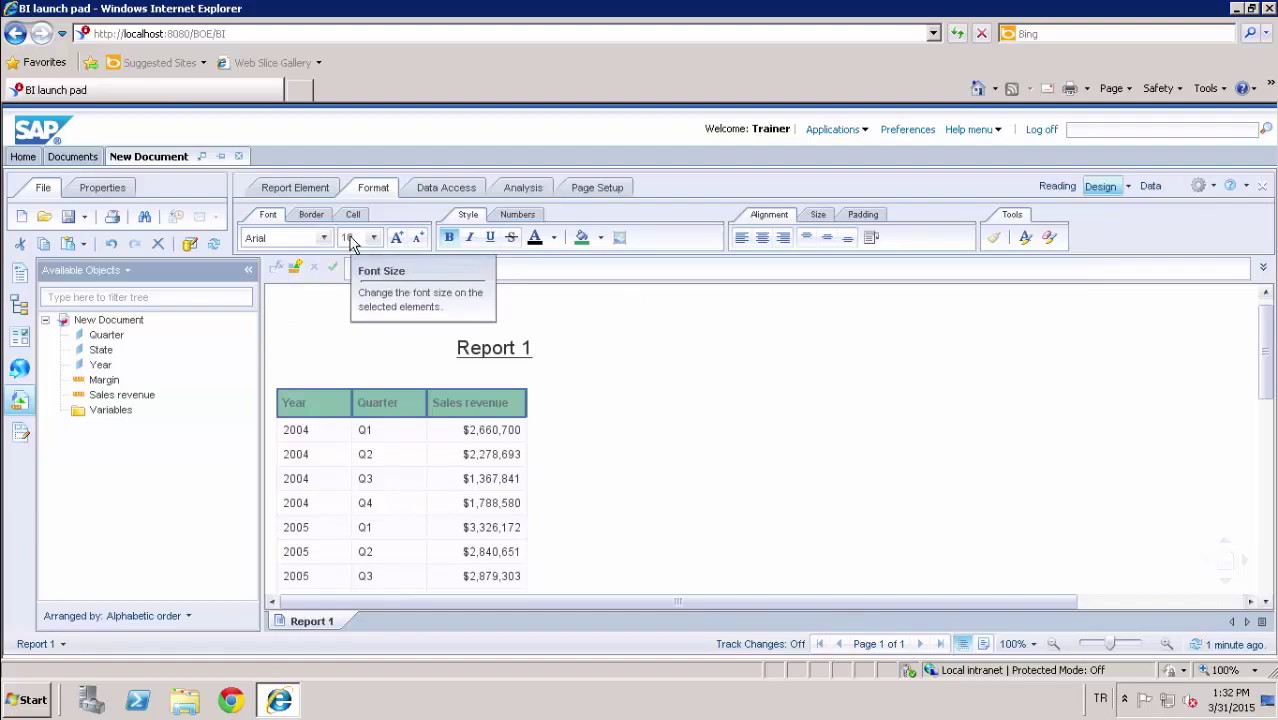
type("10")
key("Return")
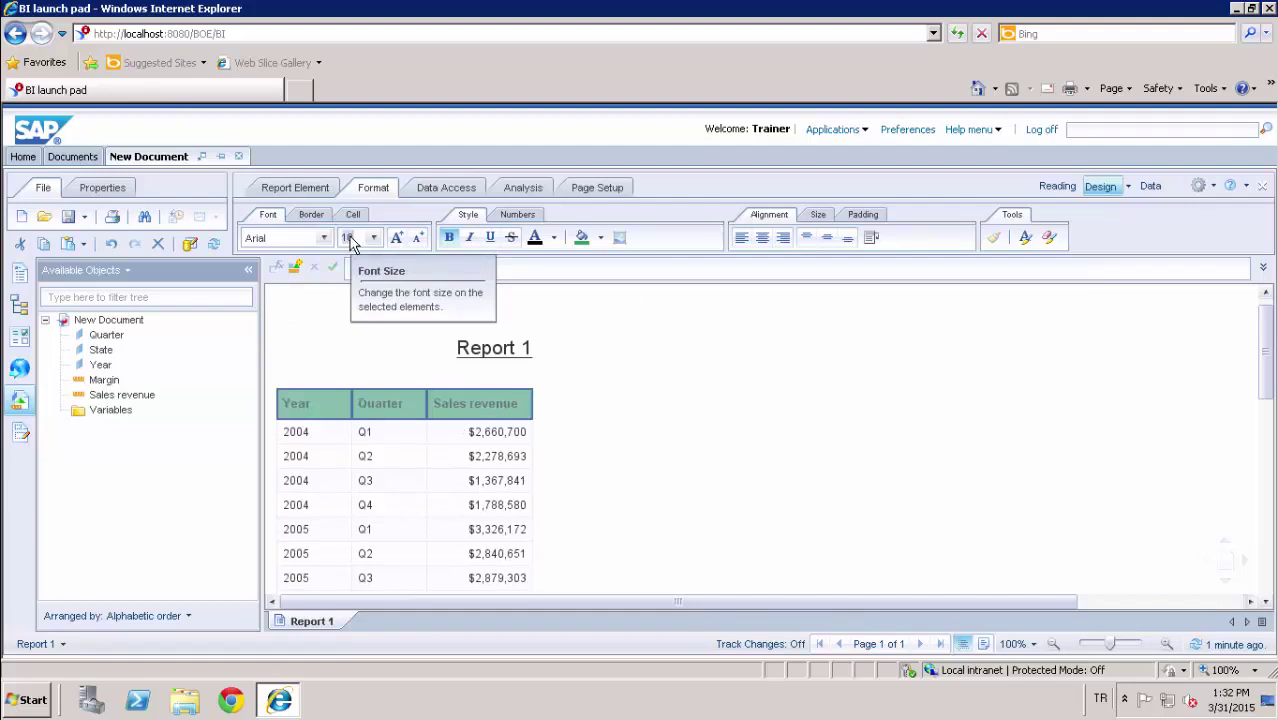
left_click(555, 456)
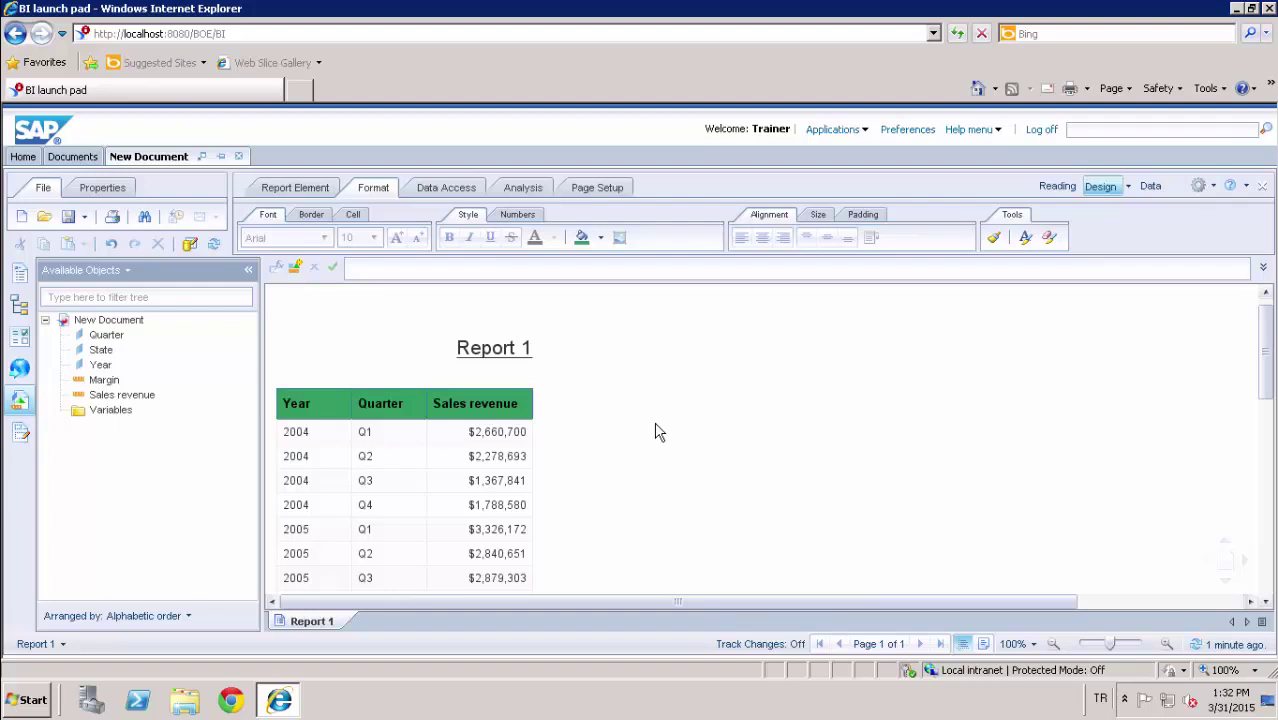
- Choose the plain Pie chart from Report Element, dismissing the Windows colour-scheme prompt
left_click(293, 189)
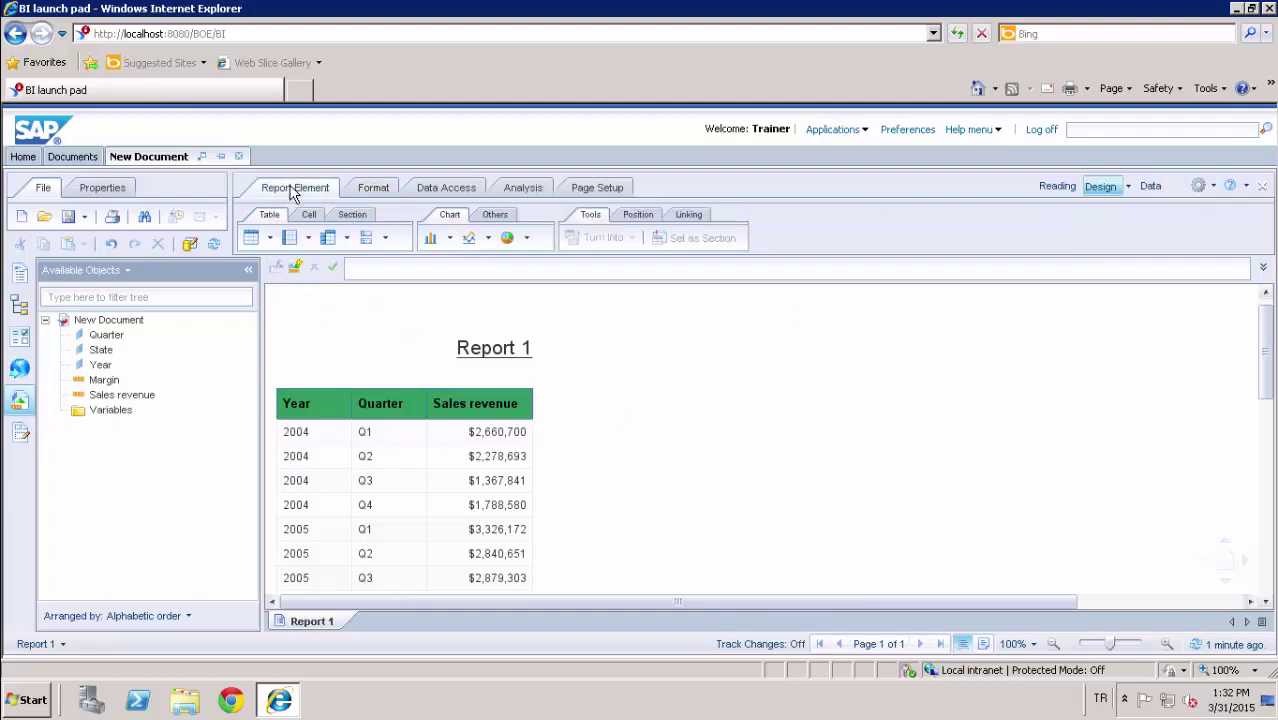
left_click(451, 240)
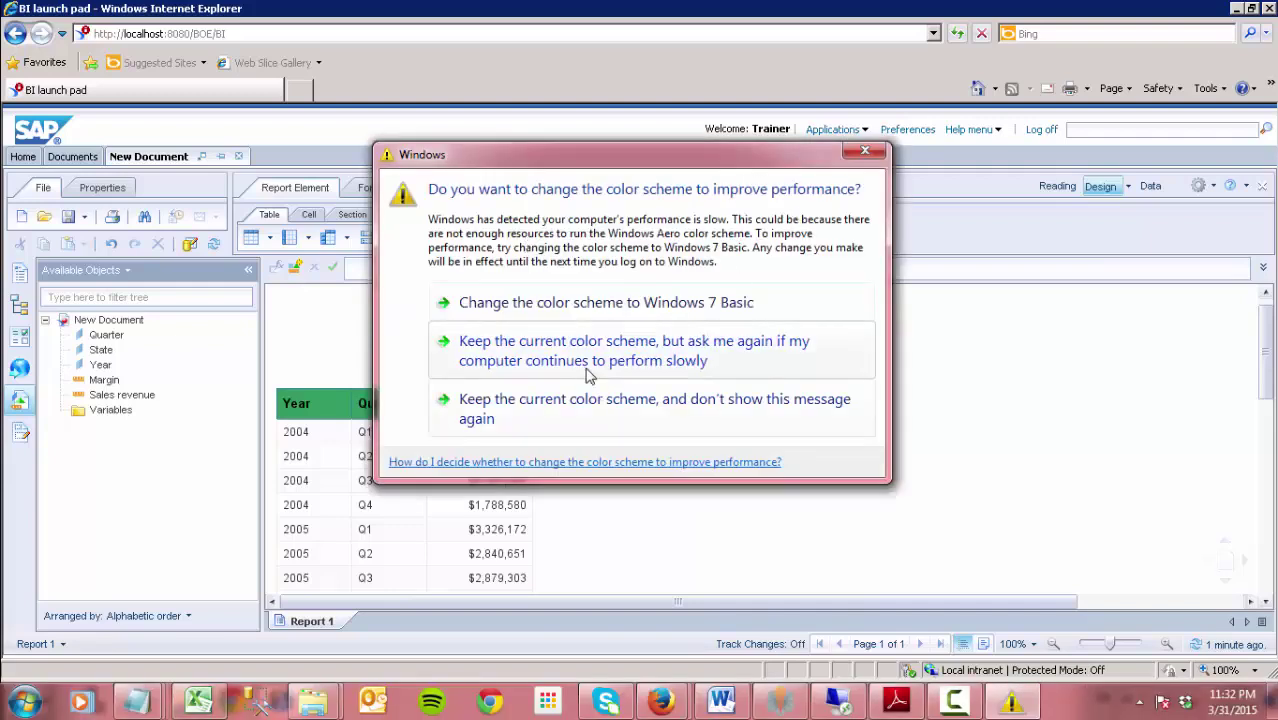
left_click(592, 409)
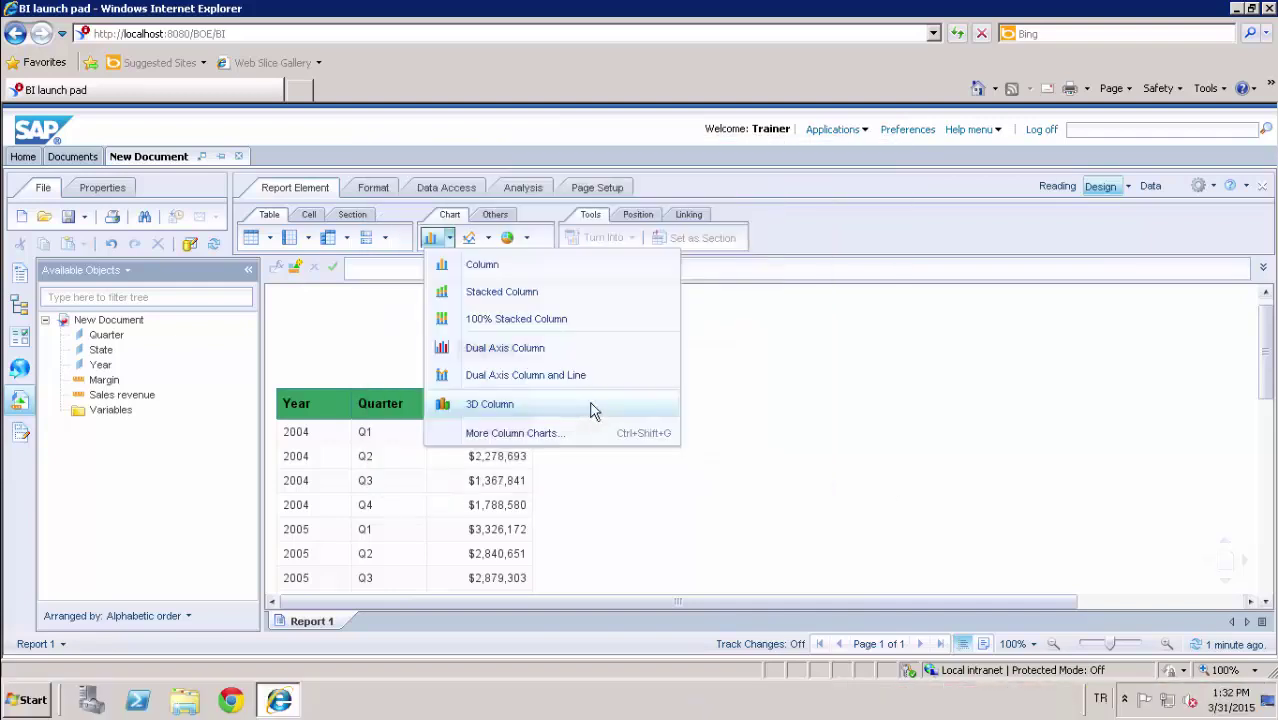
left_click(527, 238)
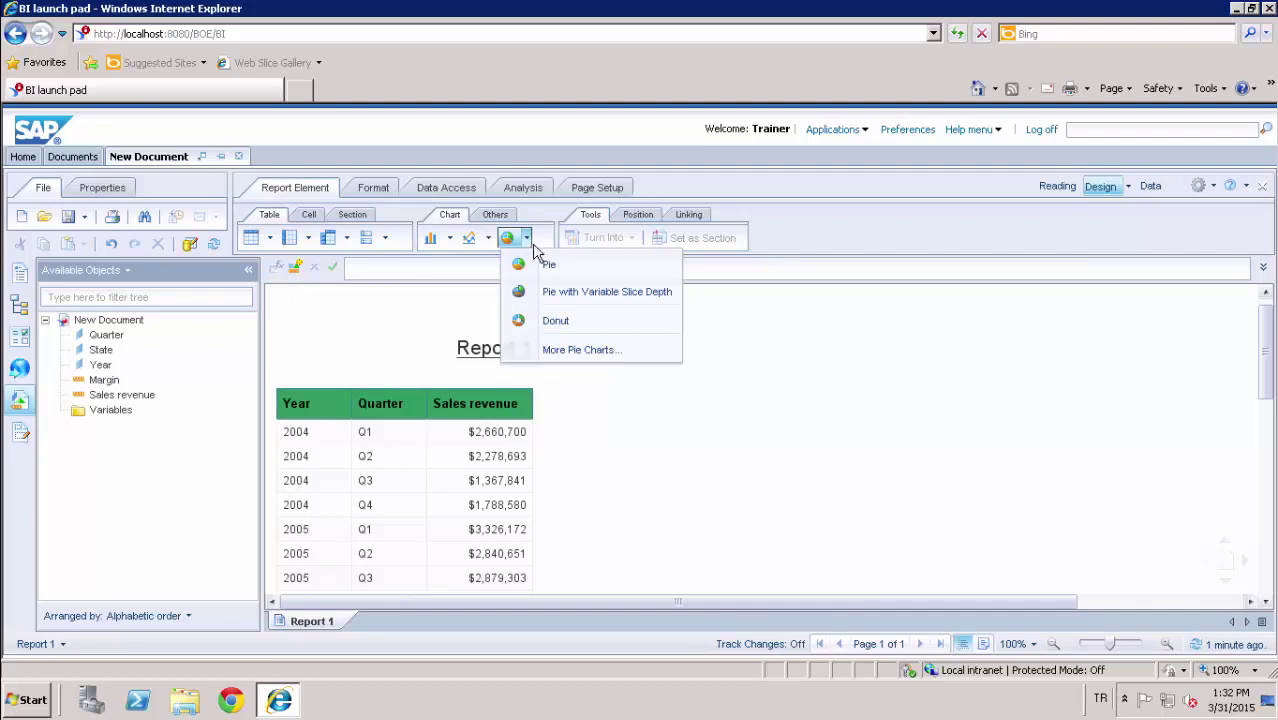
left_click(547, 270)
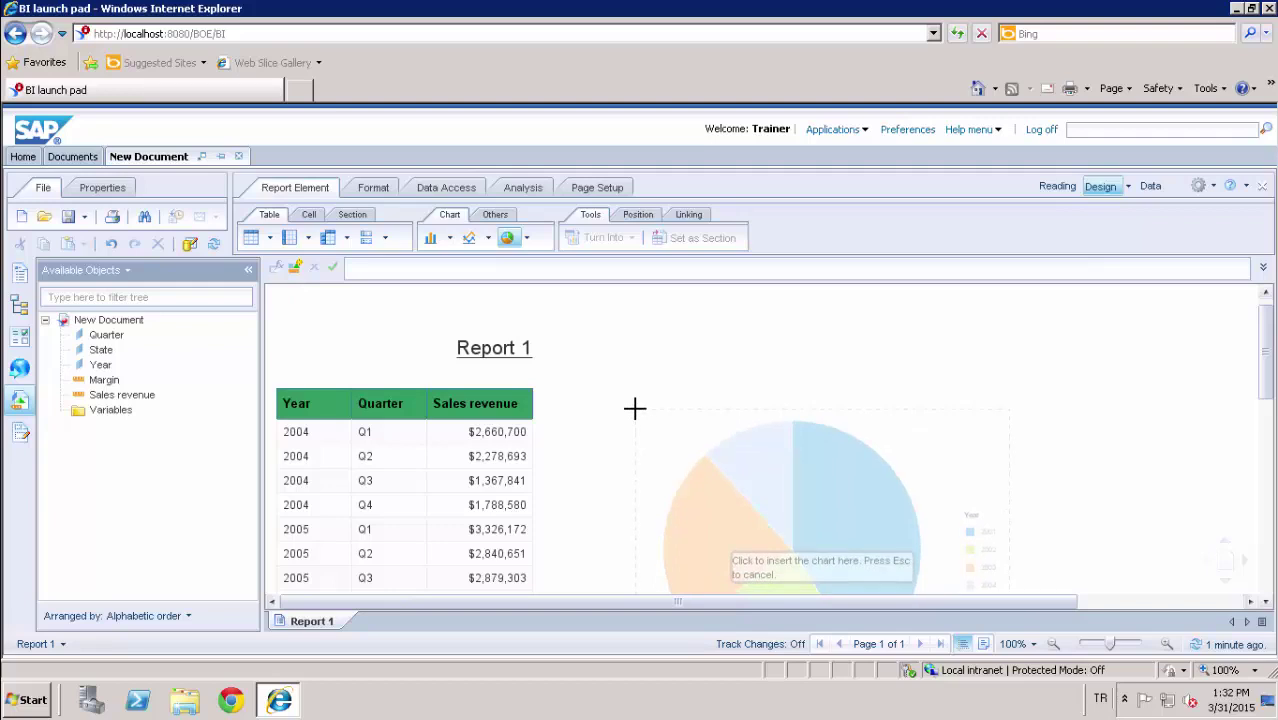
- Place the pie chart right of the table and assign State and Sales revenue to it
left_click(638, 395)
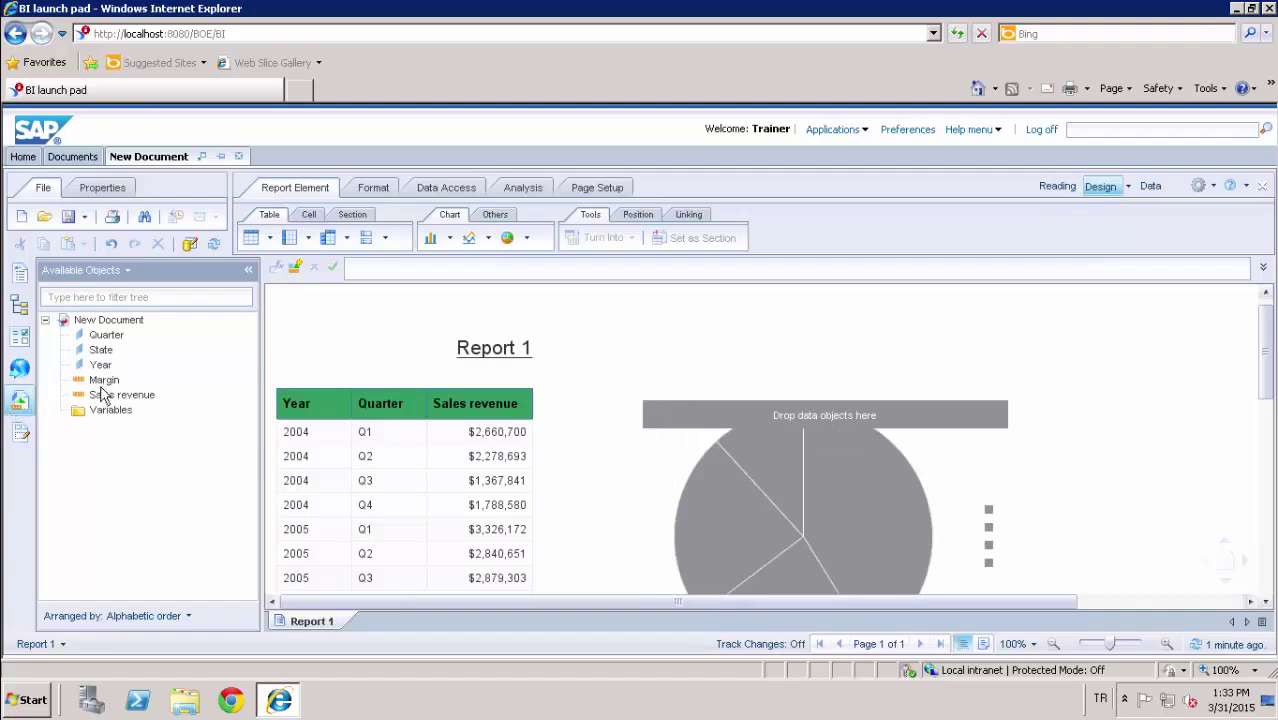
left_click(104, 351)
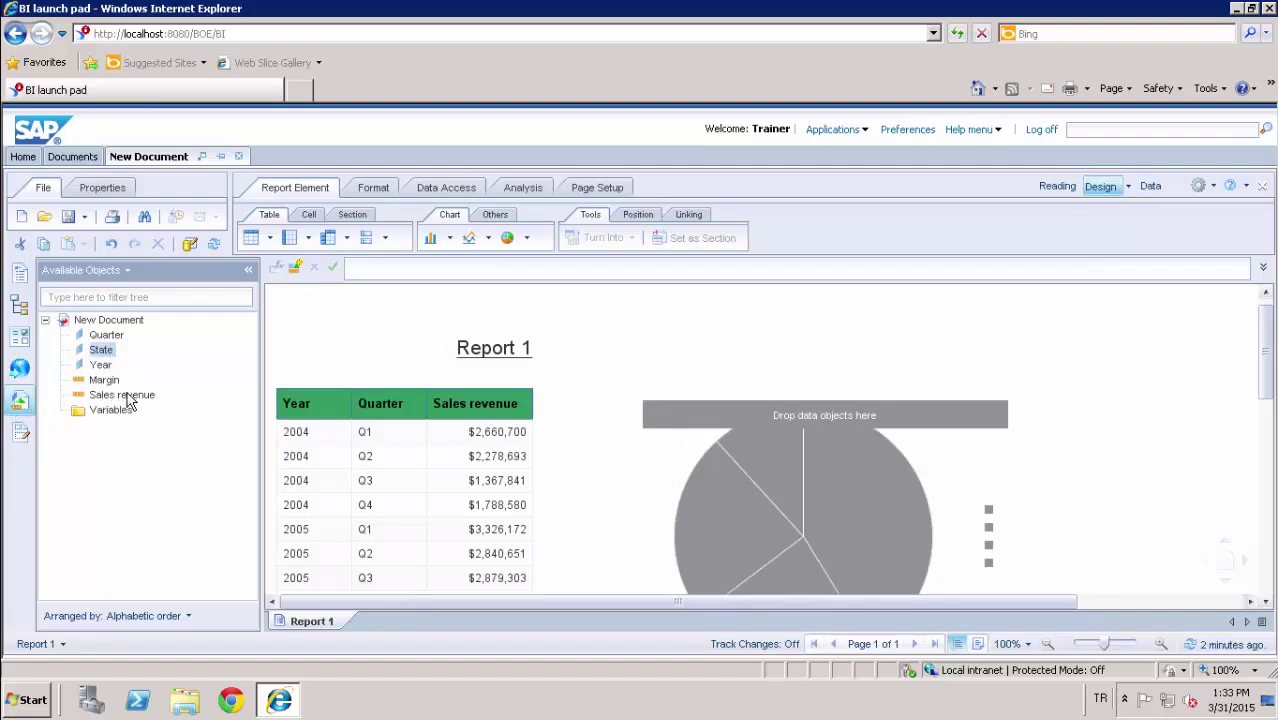
left_click(127, 397, "ctrl")
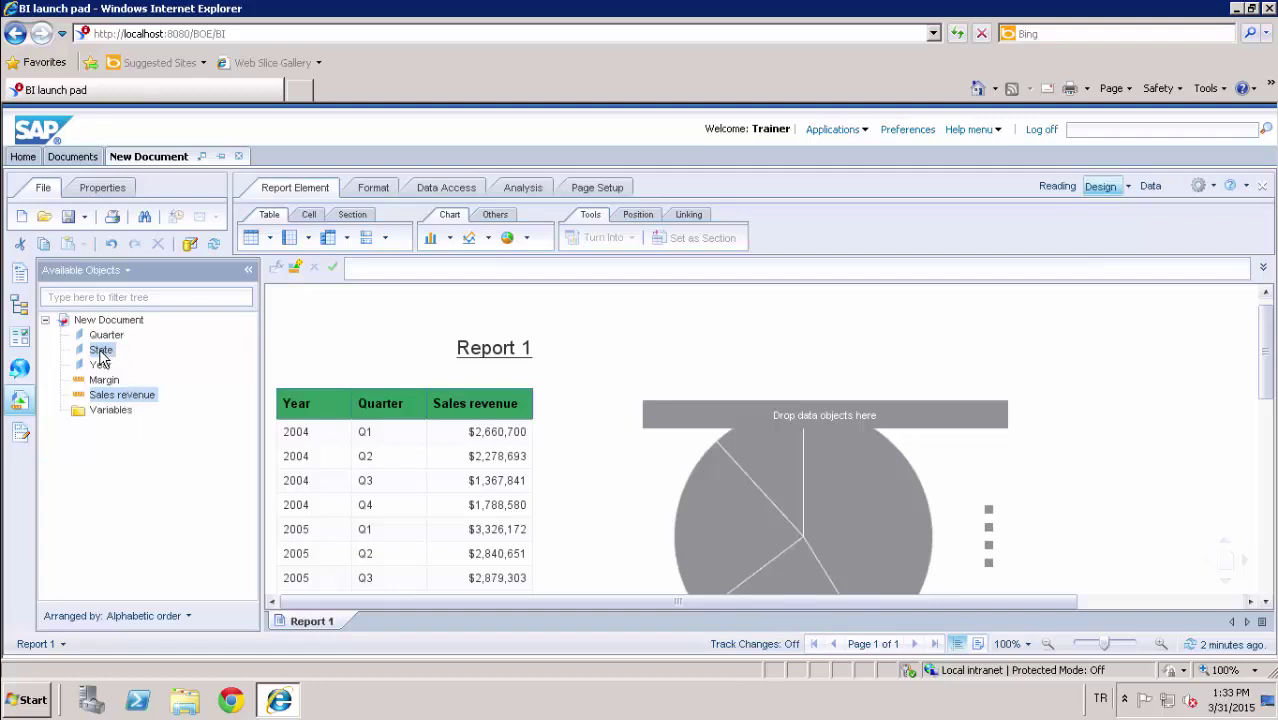
left_click_drag(100, 357, 702, 408)
left_click_drag(1270, 381, 1270, 405)
left_click(710, 378)
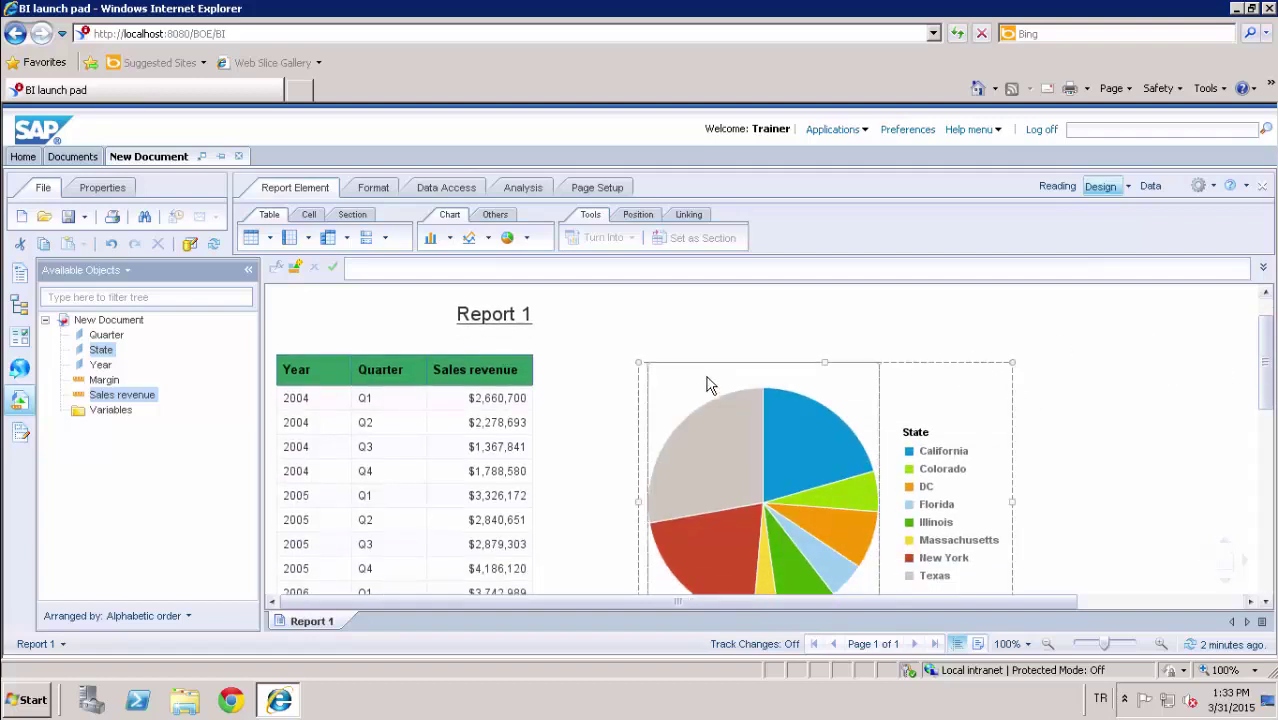
left_click(659, 358)
- Nudge the pie chart up-left and shrink it from its bottom-right corner
left_click_drag(659, 358, 646, 348)
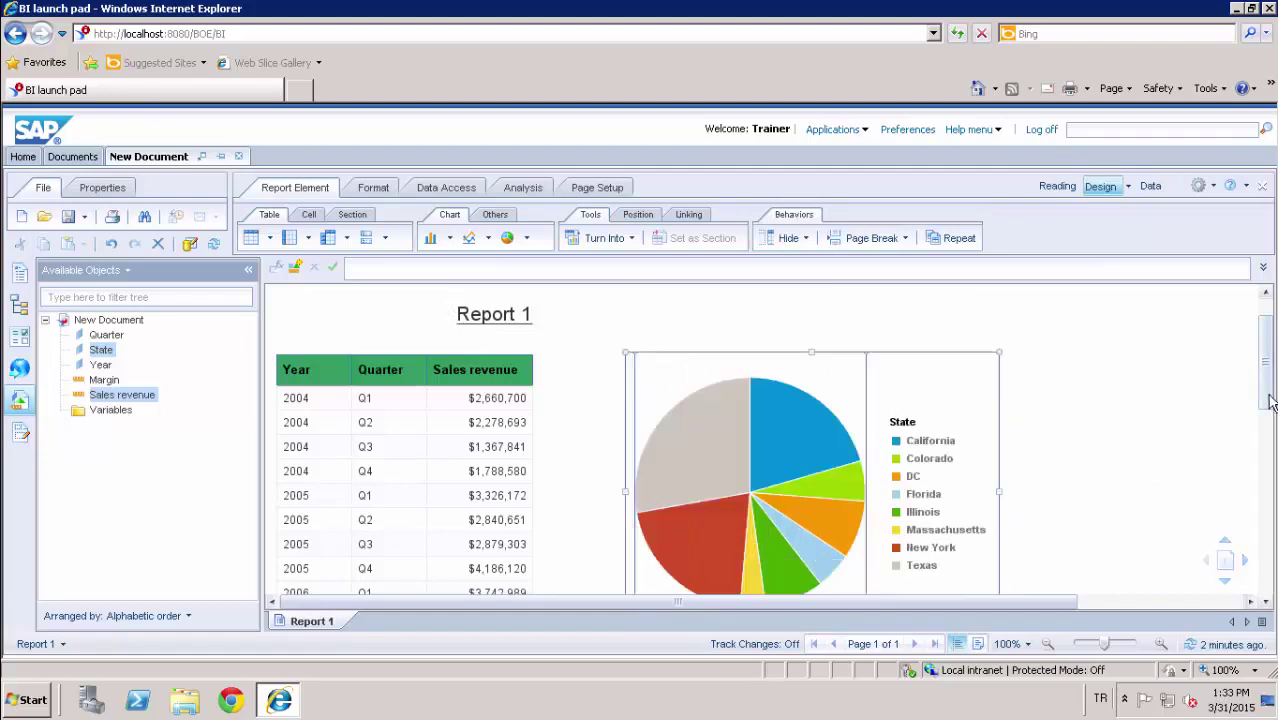
scroll(1270, 405, "down", 3)
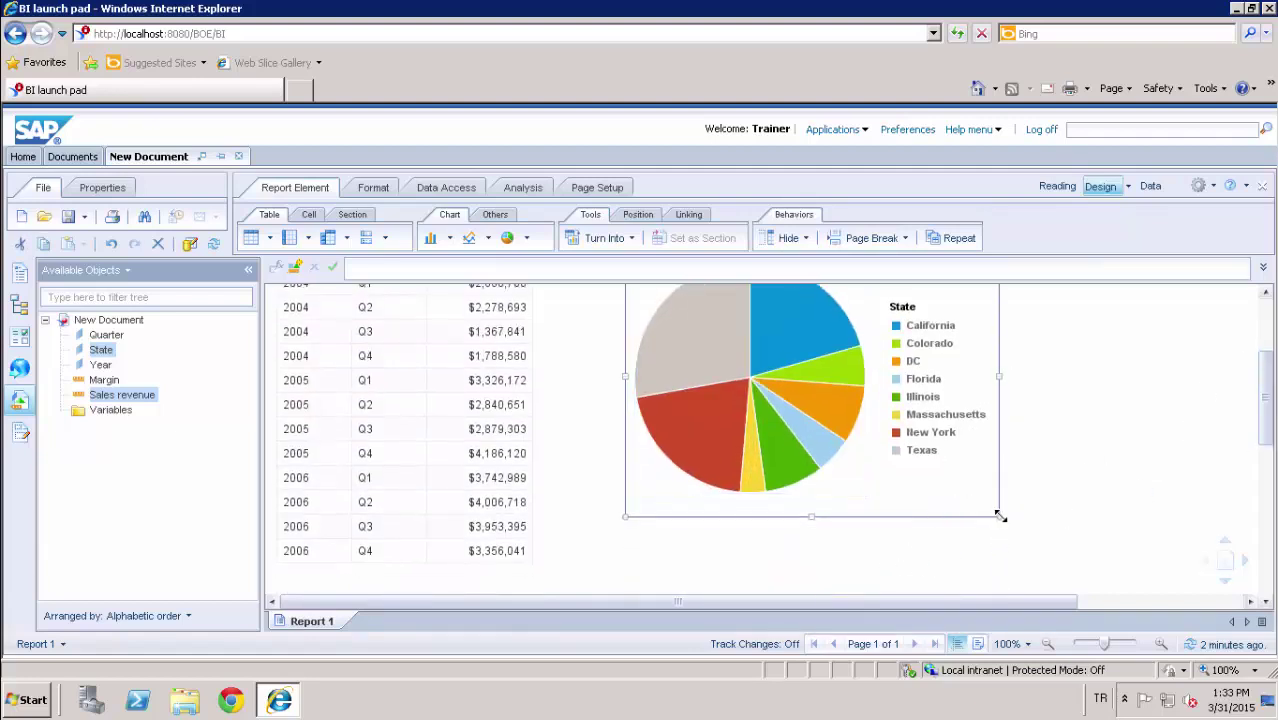
left_click_drag(1000, 517, 950, 467)
scroll(1268, 414, "up", 3)
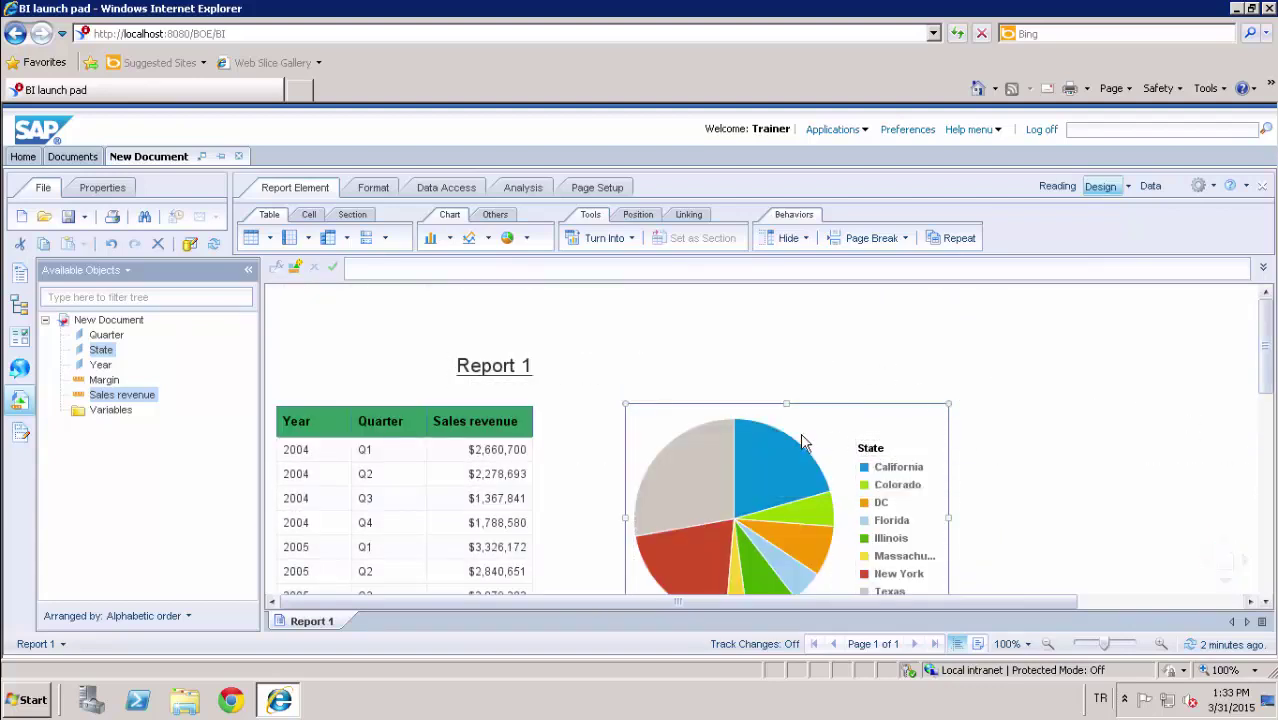
- In Format Chart, show the pie chart title and set it to 'Sales Revenue by State'
right_click(912, 402)
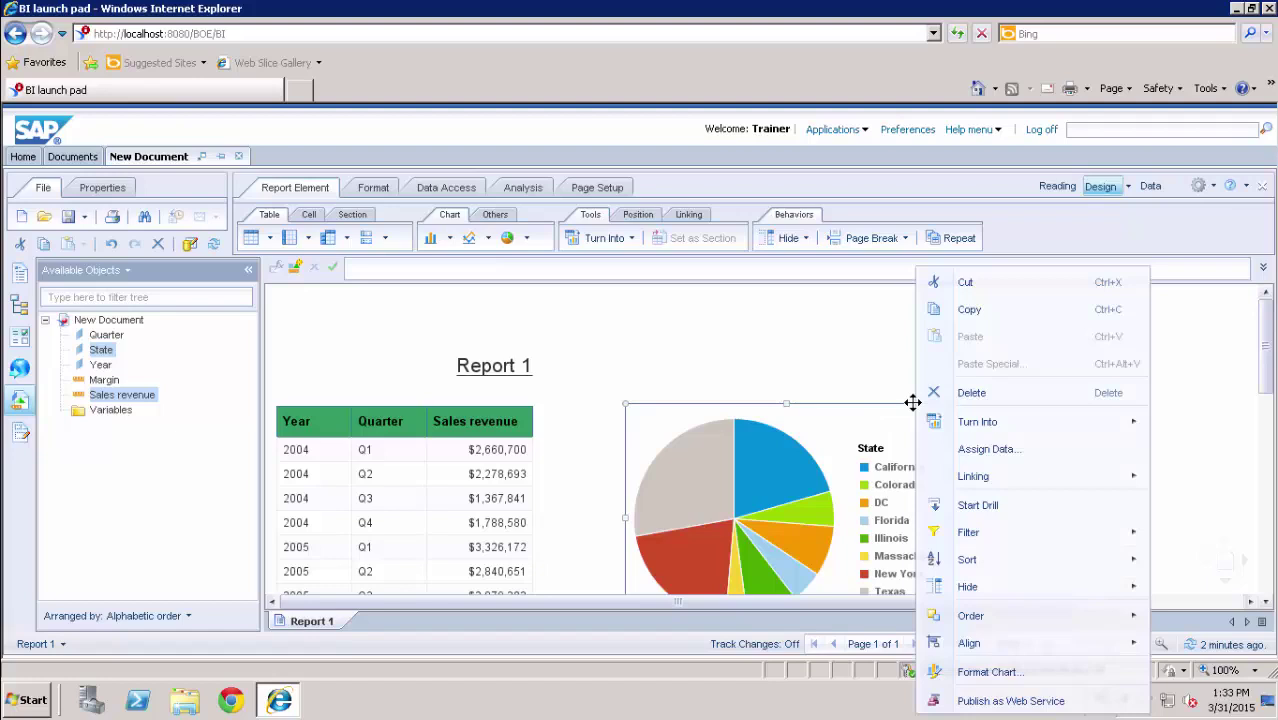
left_click(1000, 678)
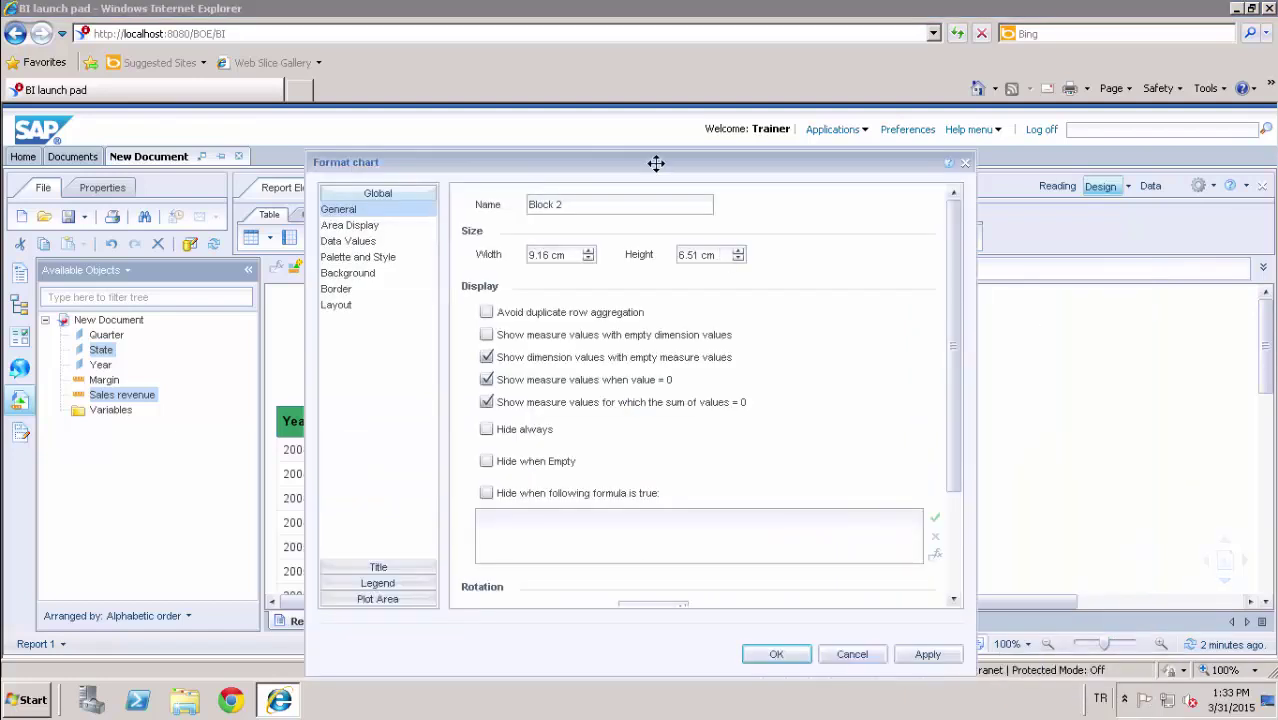
left_click_drag(656, 163, 690, 113)
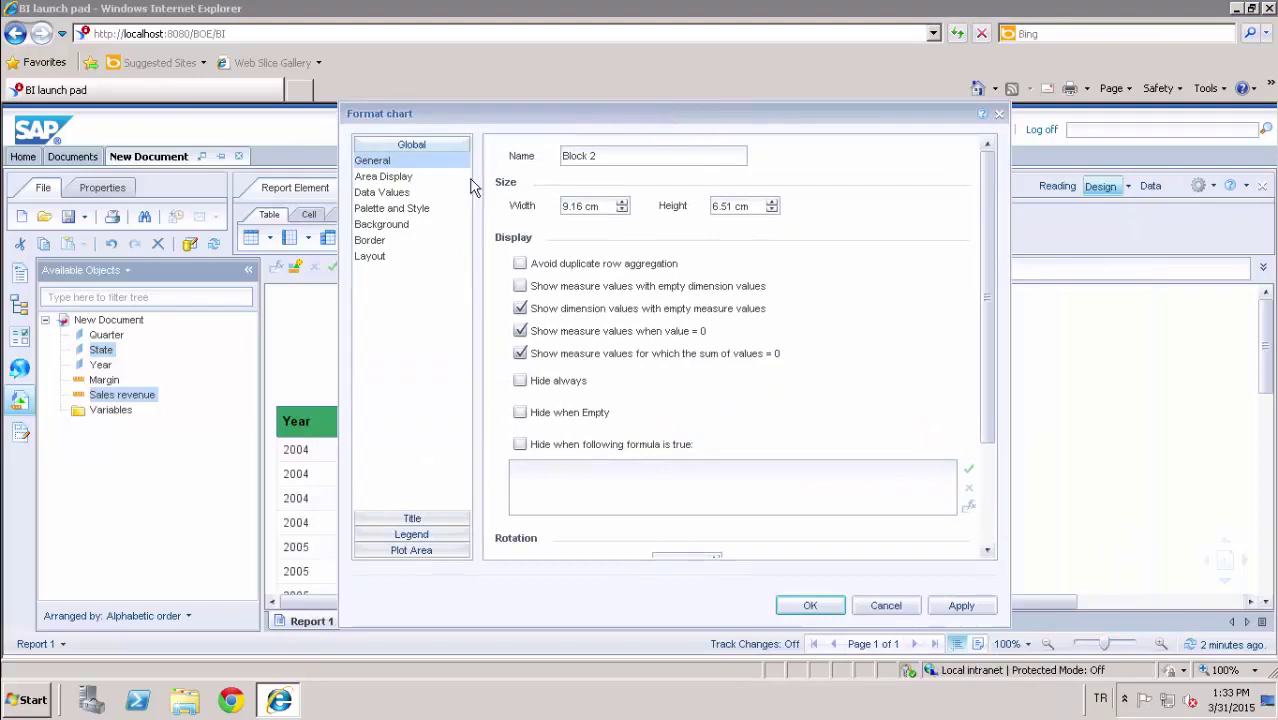
left_click(401, 180)
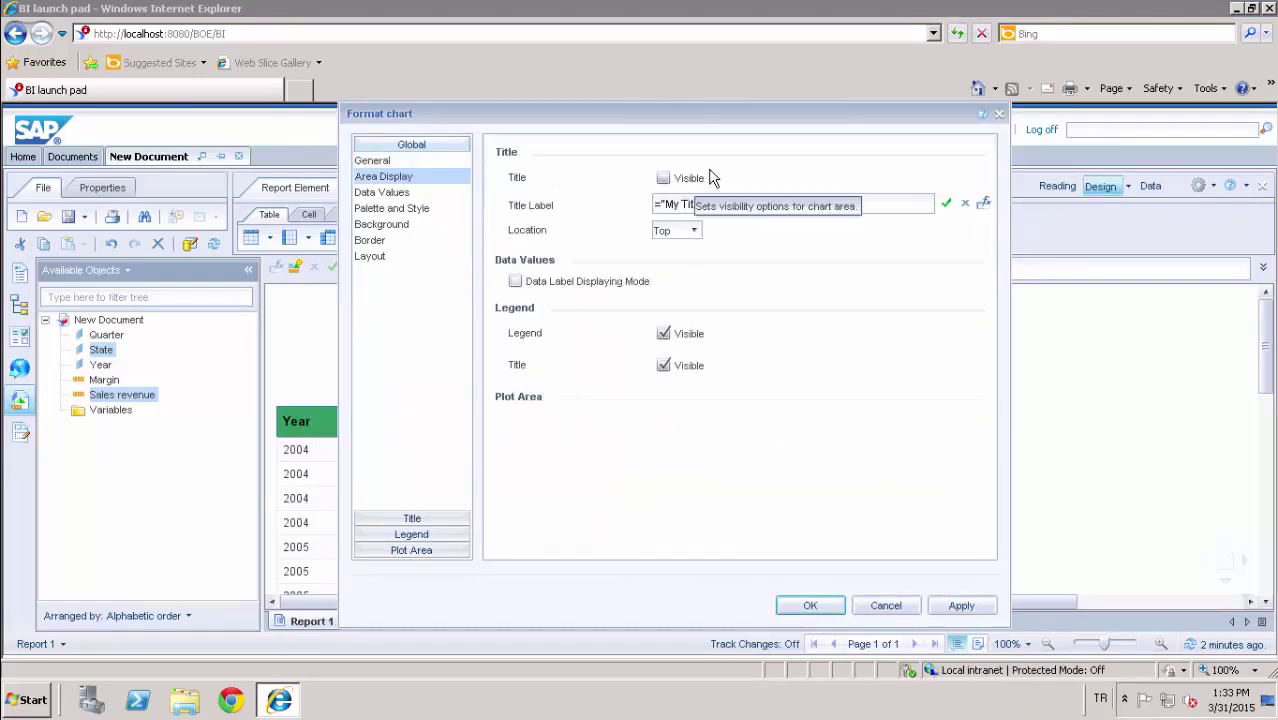
left_click(664, 179)
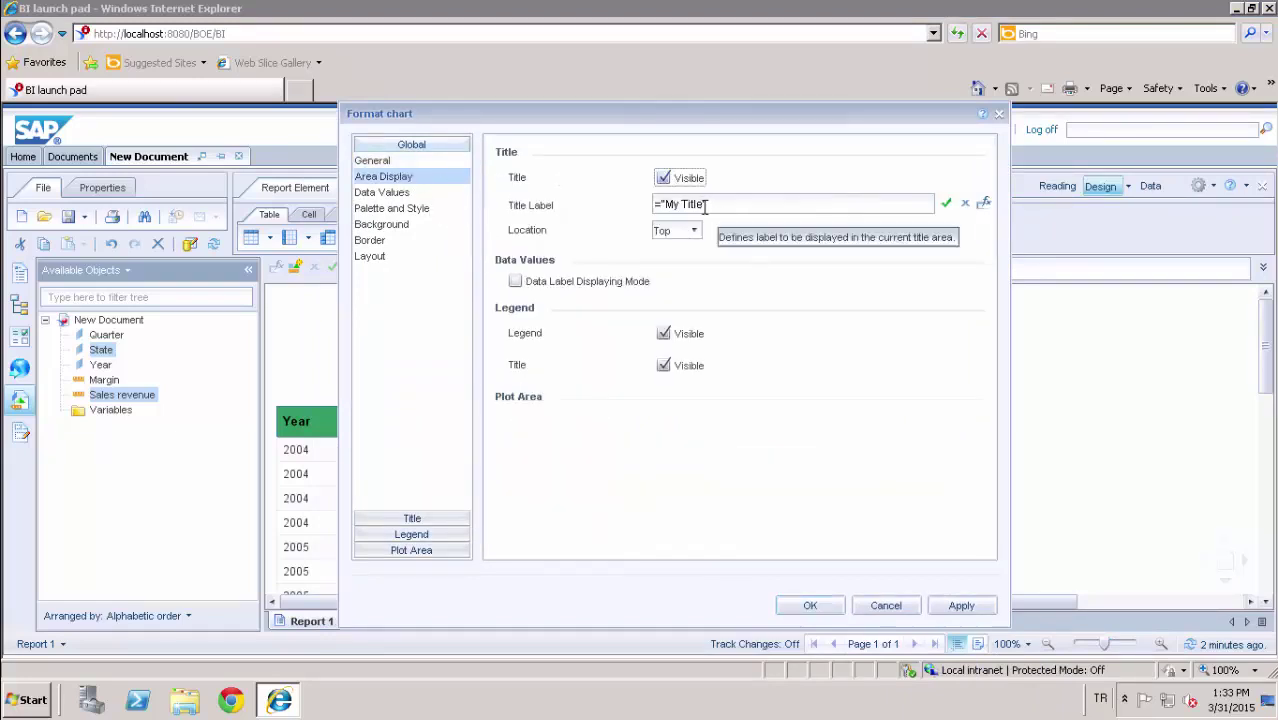
left_click(705, 205)
key("BackSpace")
key("BackSpace")
key("BackSpace")
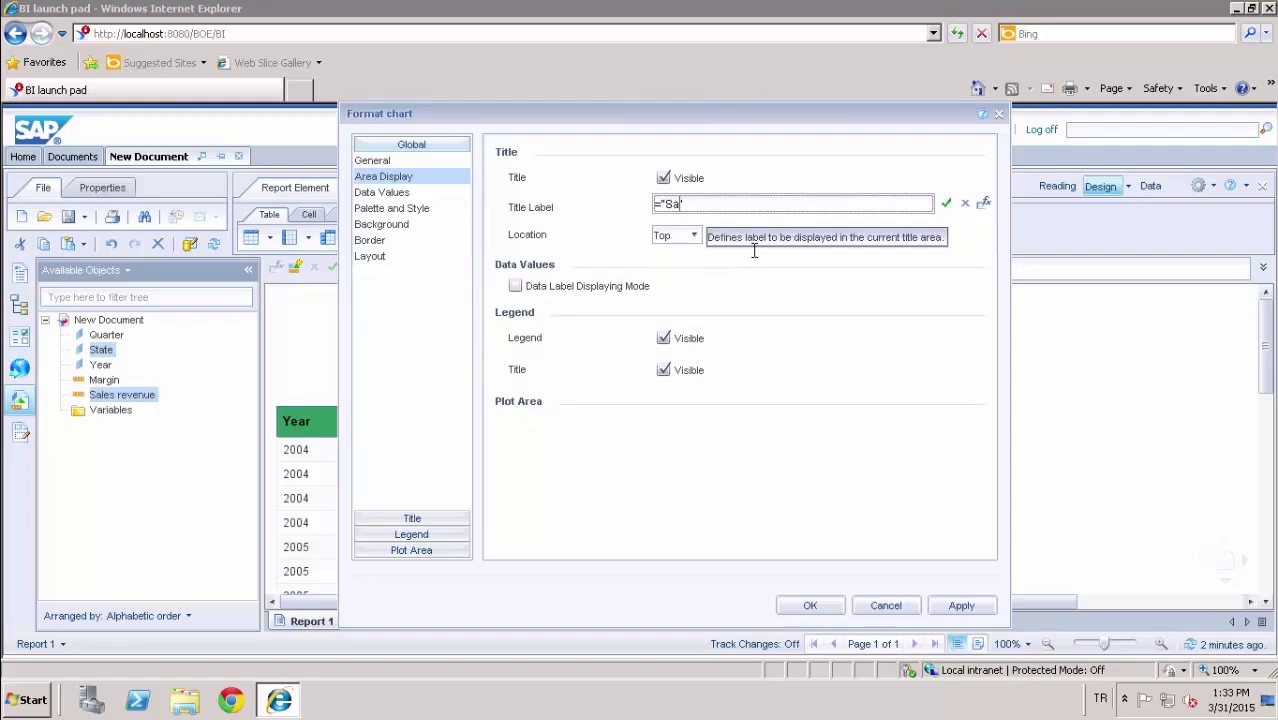
type("Sales Revenue by State\"")
- Turn on data labels and give the pie 3D, a Glossy effect and Real Lighting
left_click(396, 192)
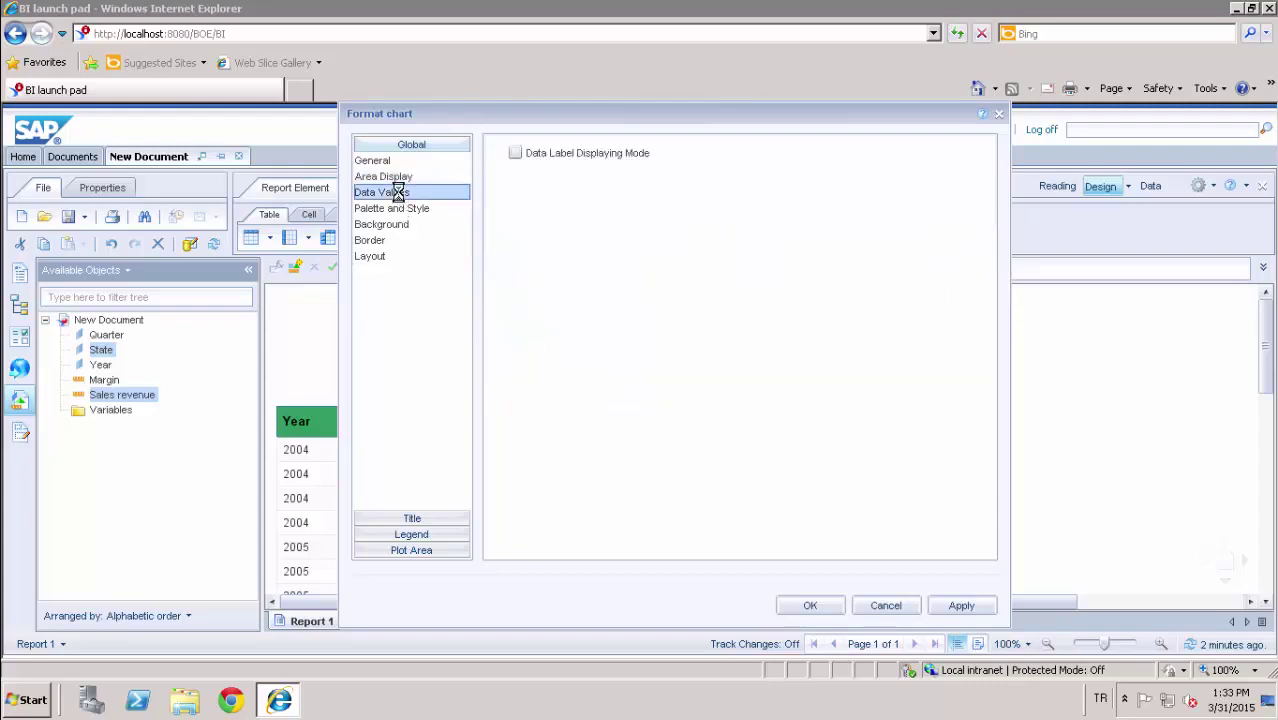
left_click(515, 153)
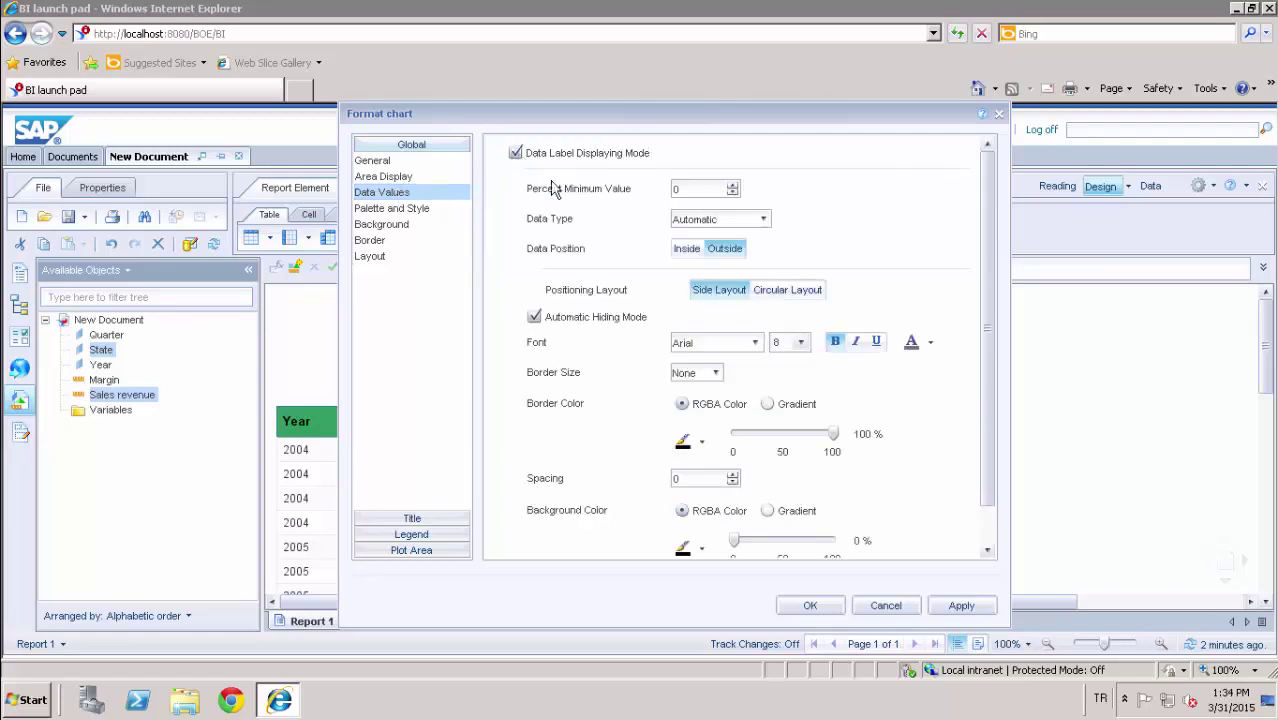
left_click(402, 208)
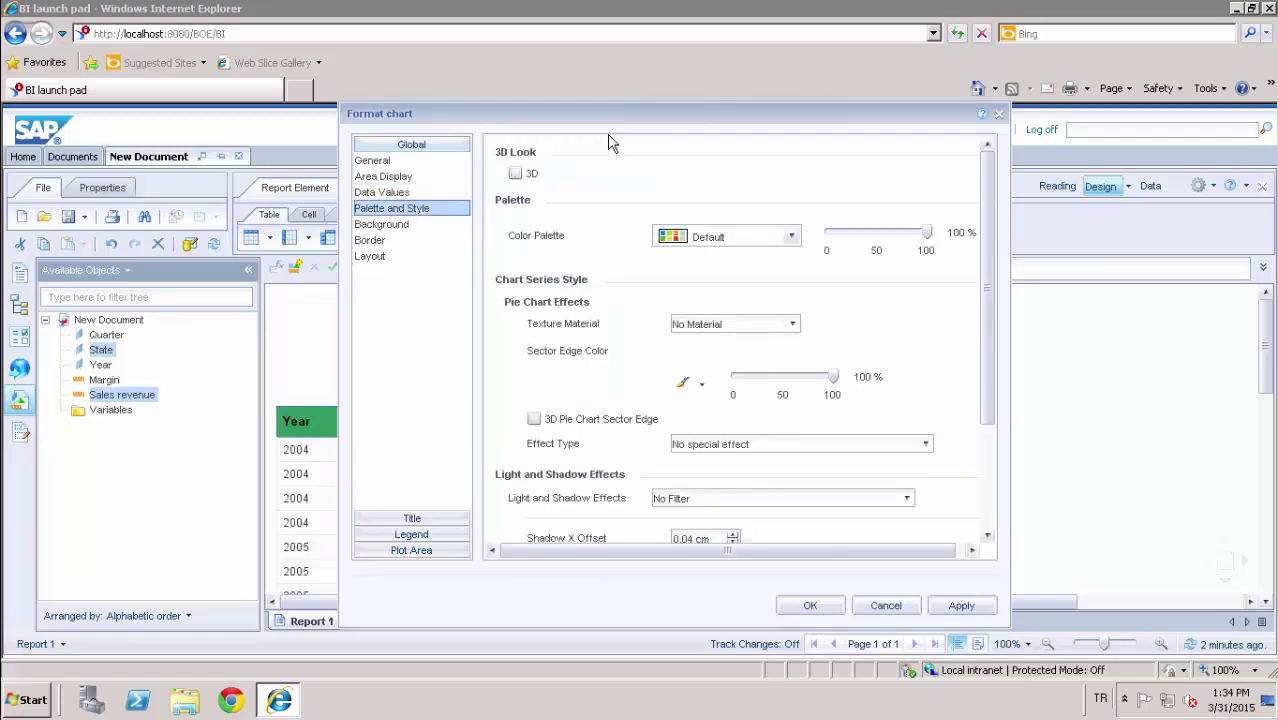
left_click(516, 175)
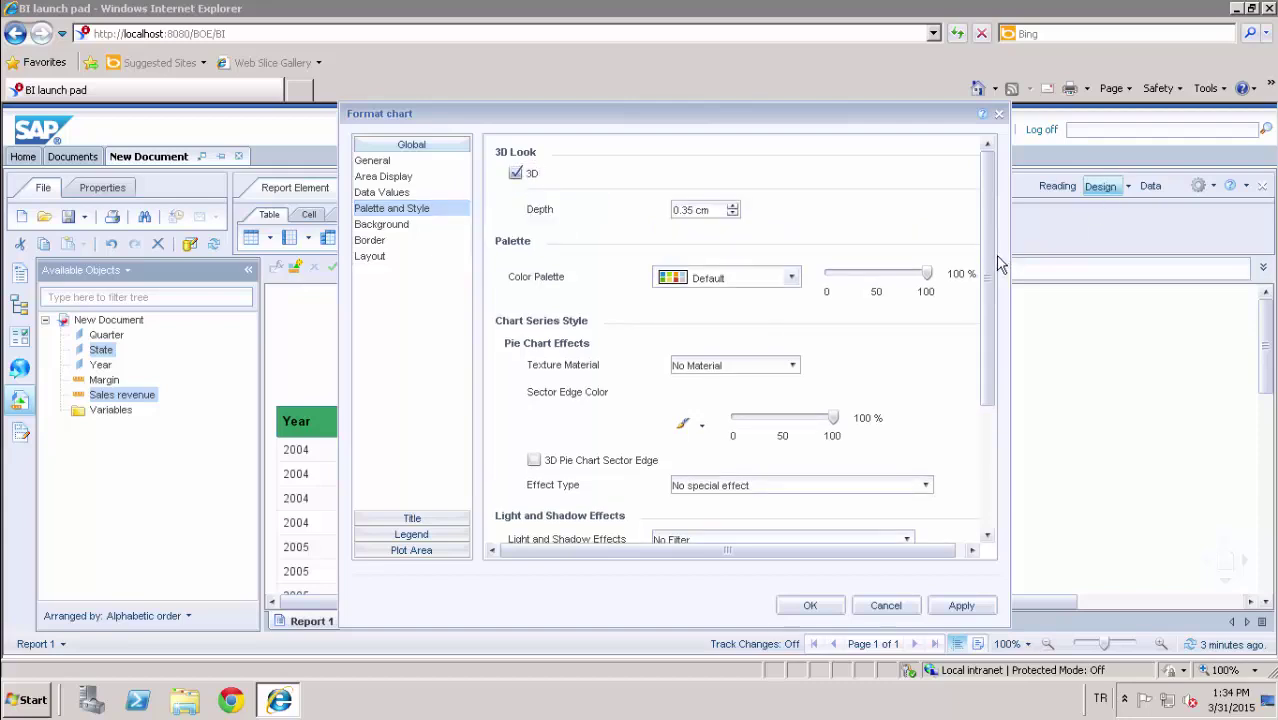
scroll(997, 265, "down", 3)
left_click(925, 291)
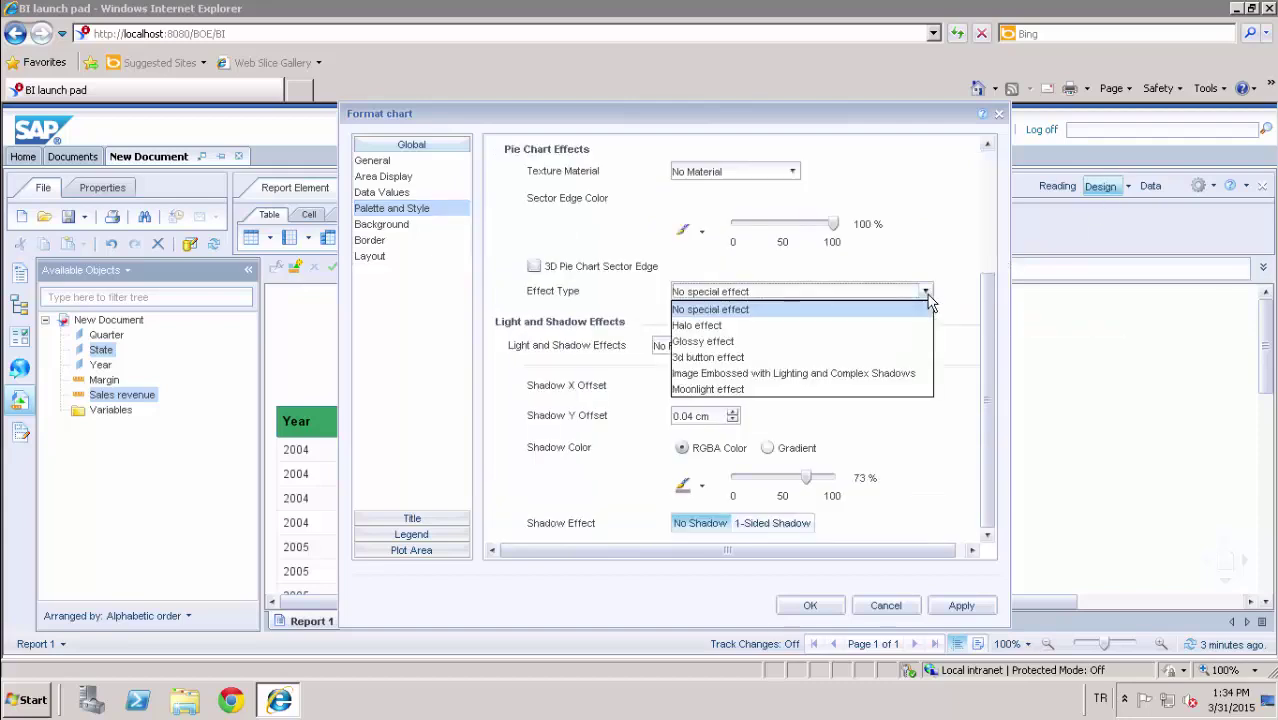
left_click(732, 341)
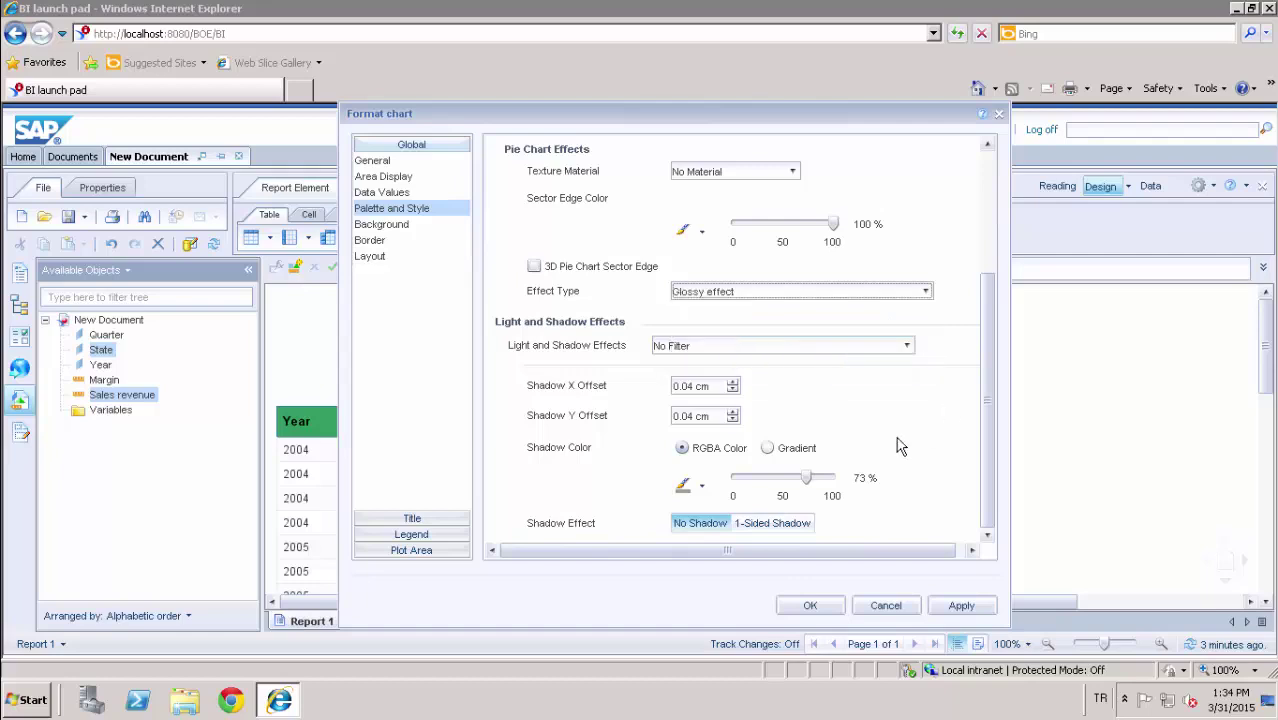
left_click(836, 346)
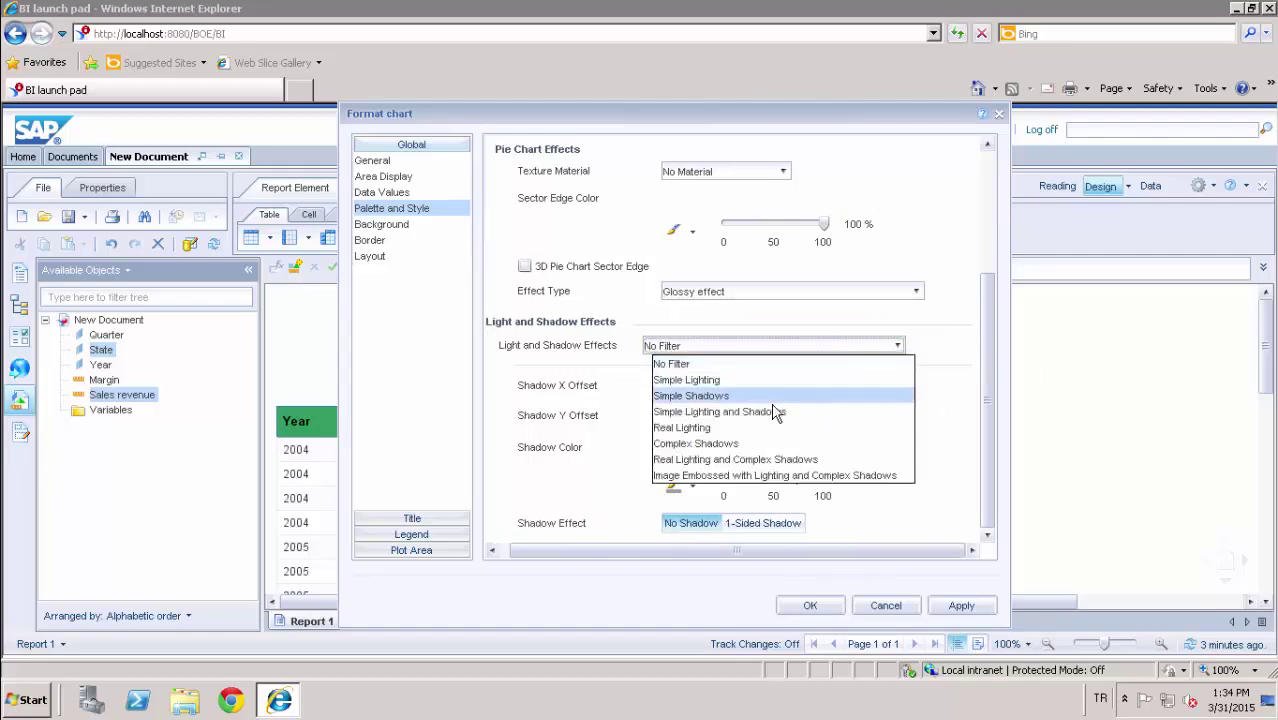
left_click(703, 430)
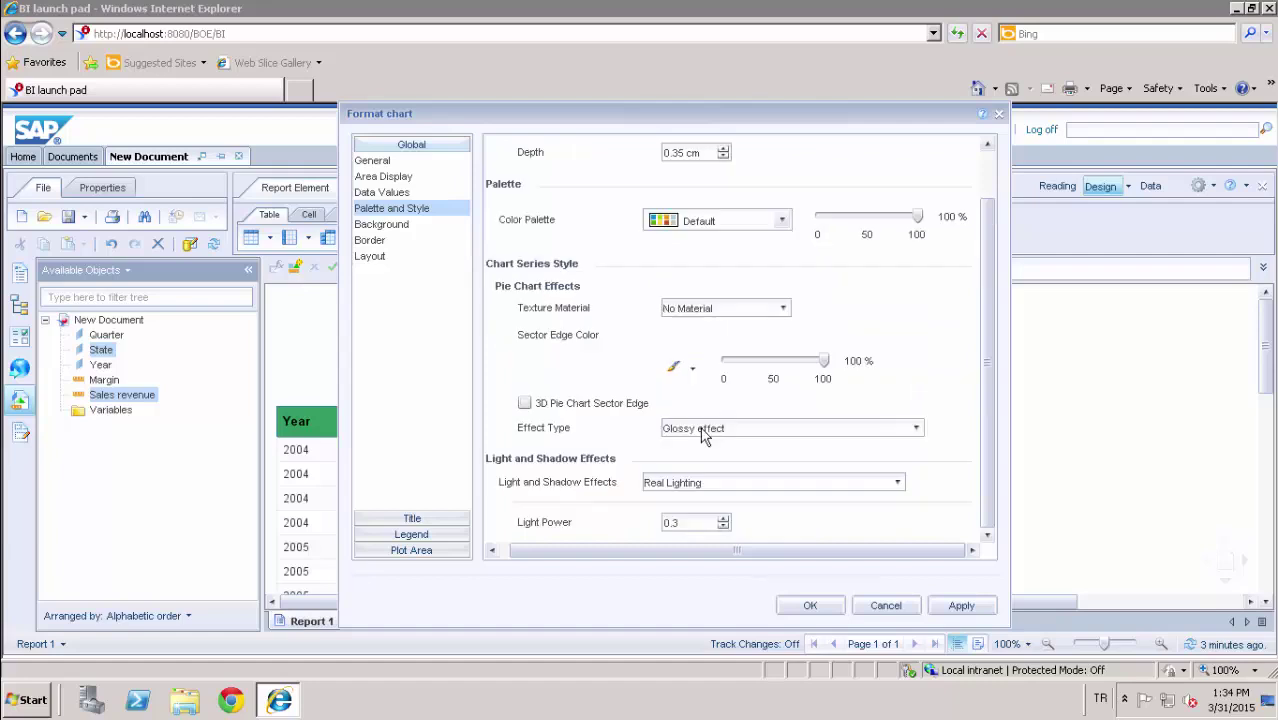
left_click(812, 605)
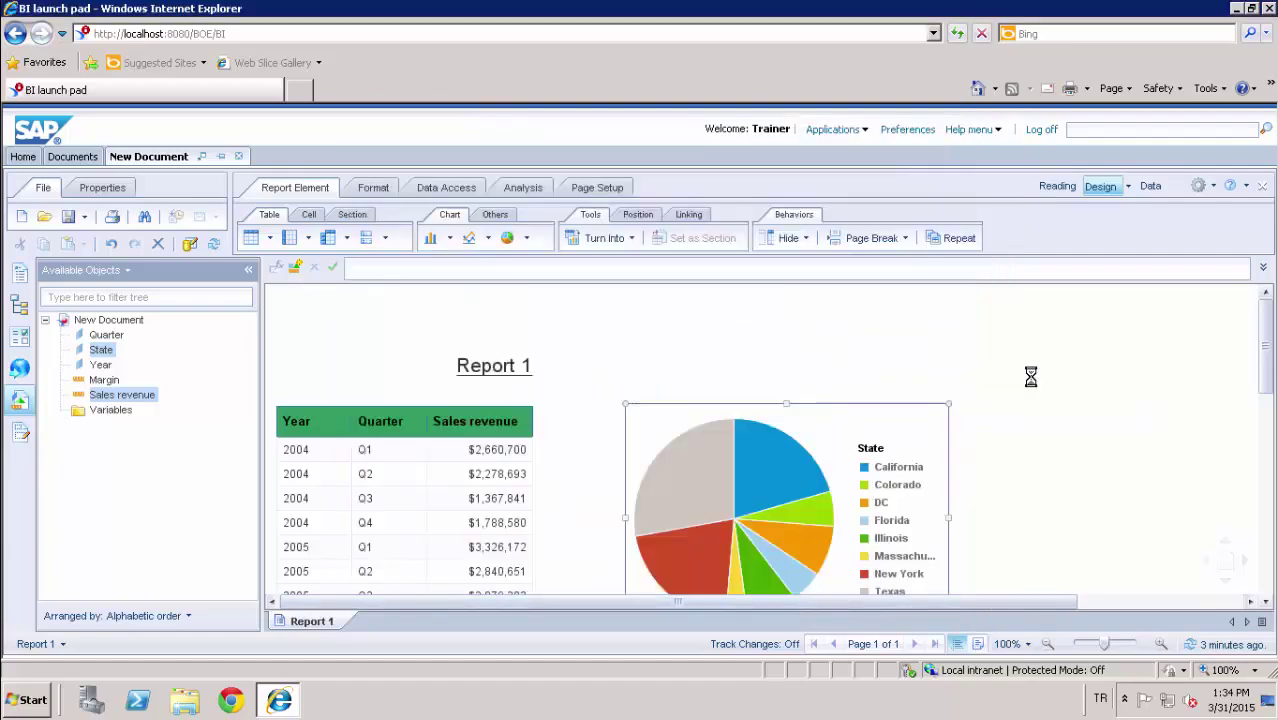
scroll(1266, 393, "down", 1)
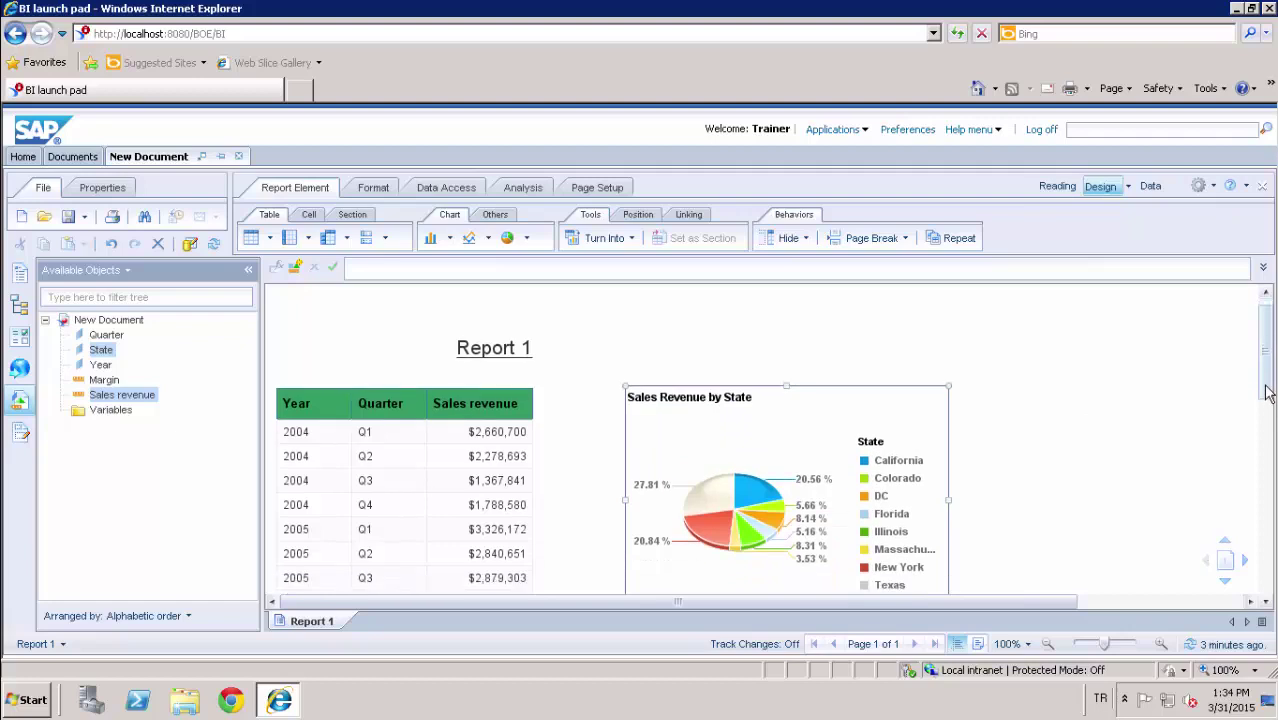
scroll(1266, 393, "down", 5)
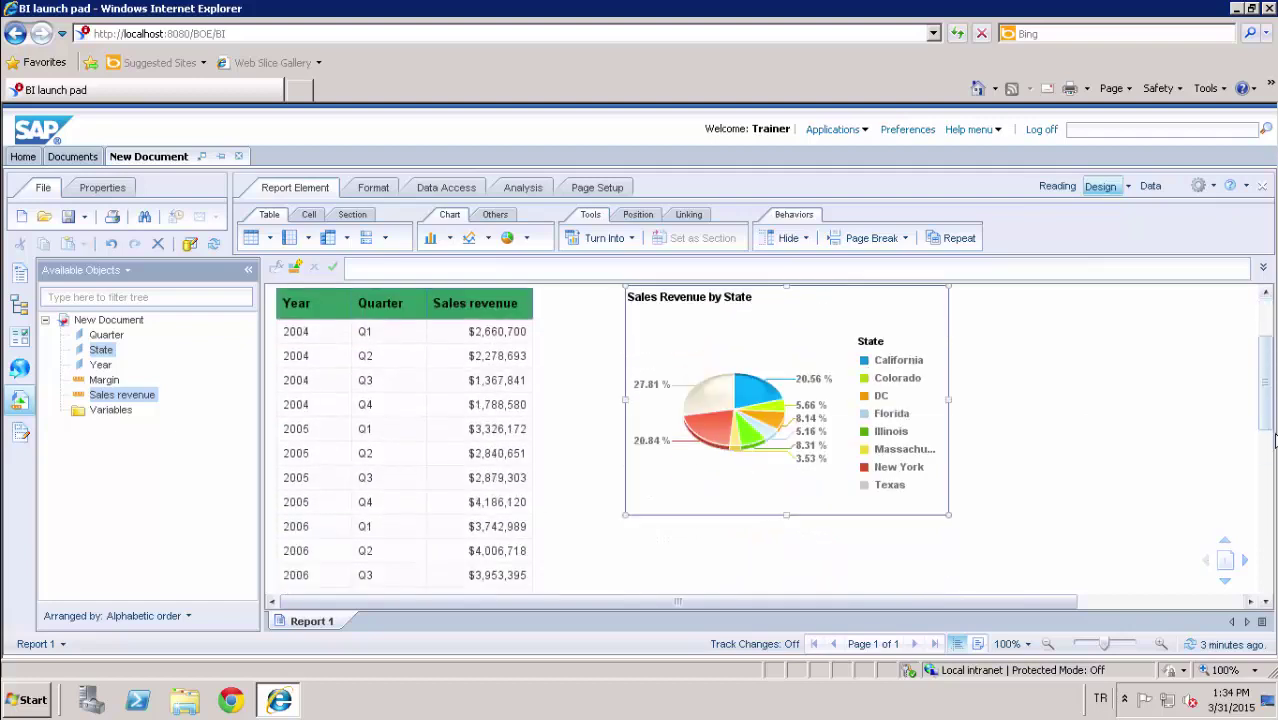
scroll(1272, 440, "down", 3)
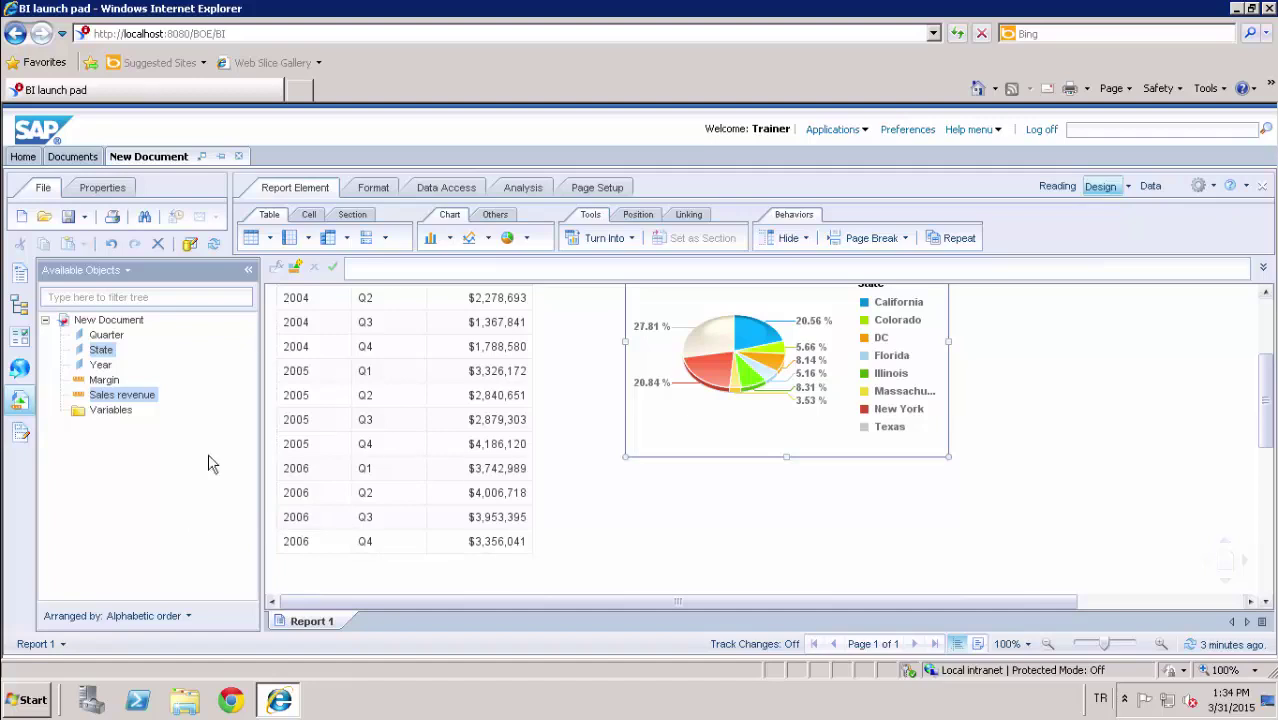
left_click(108, 335)
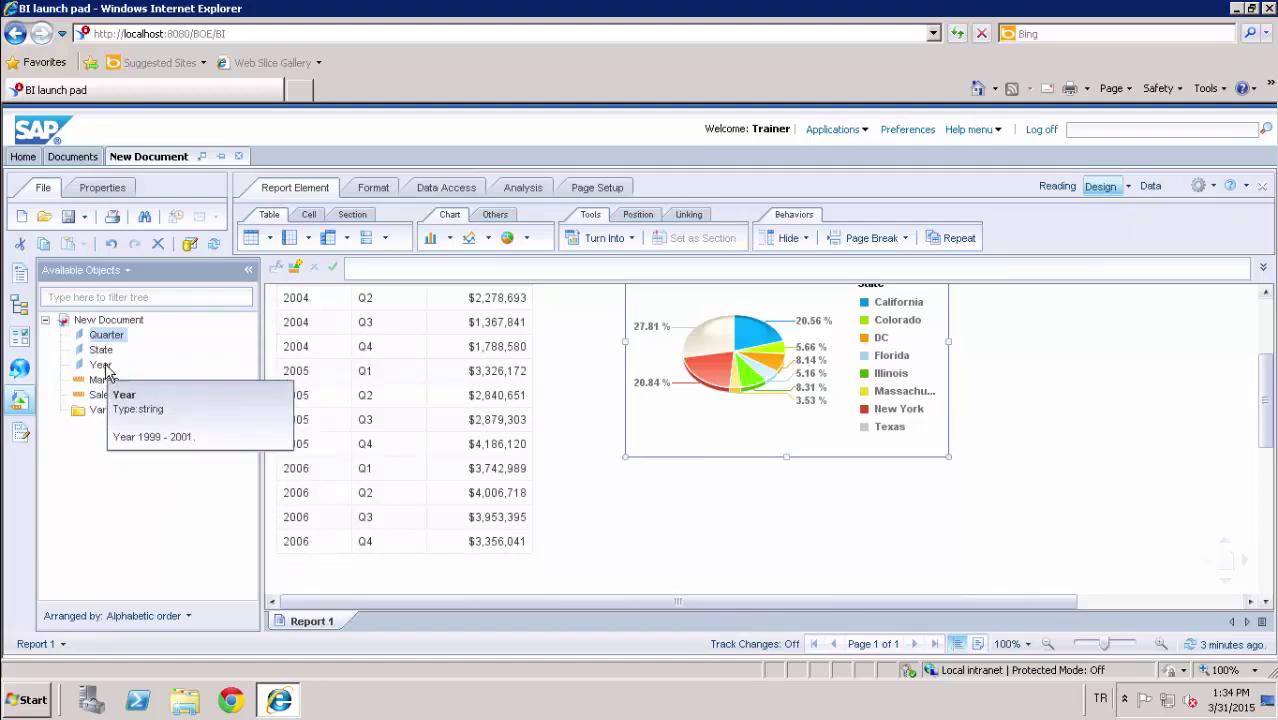
- Drop Year, Quarter and Margin below the pie chart as a new table and select it
left_click(101, 365, "ctrl")
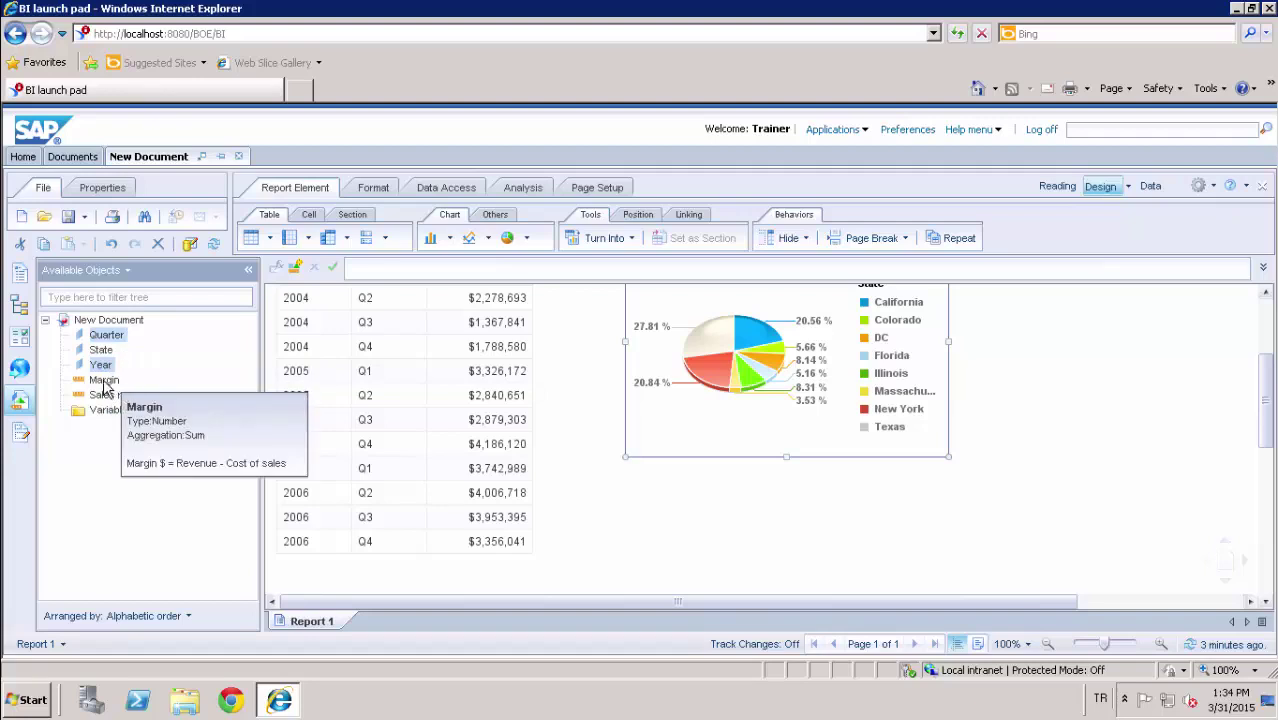
left_click_drag(106, 340, 620, 495)
scroll(1058, 516, "down", 1)
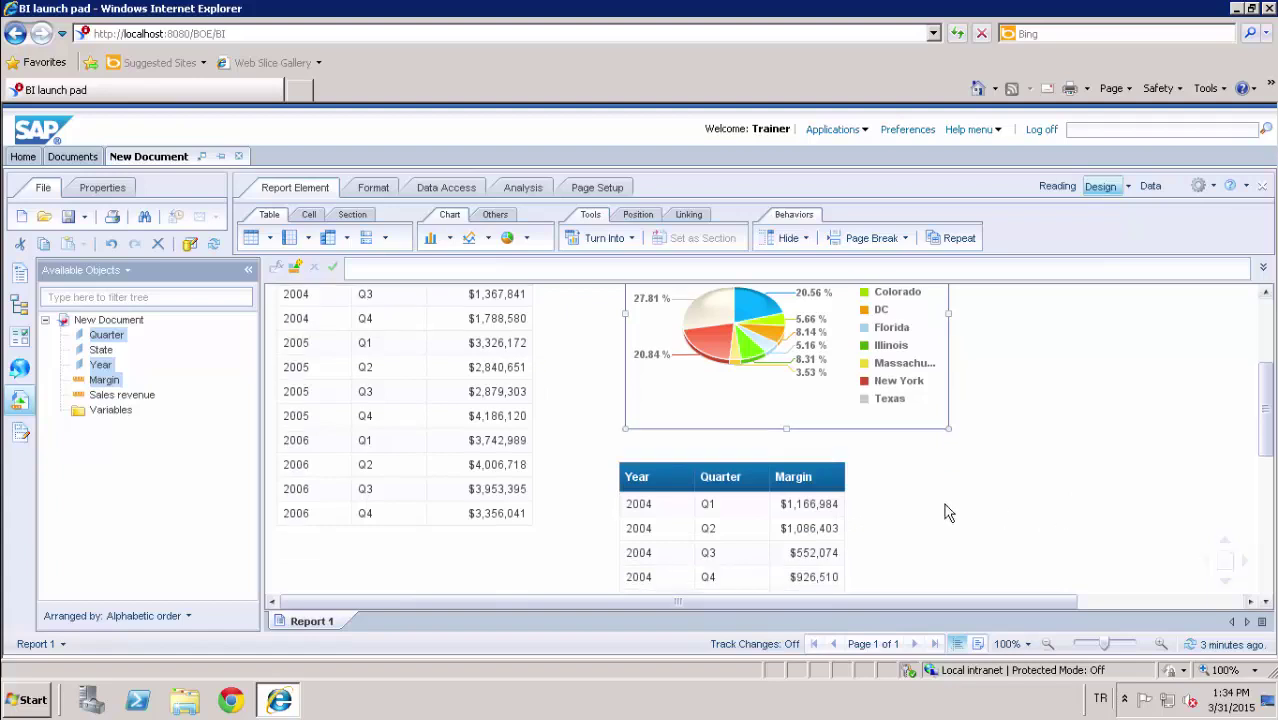
scroll(910, 495, "down", 2)
left_click(705, 445)
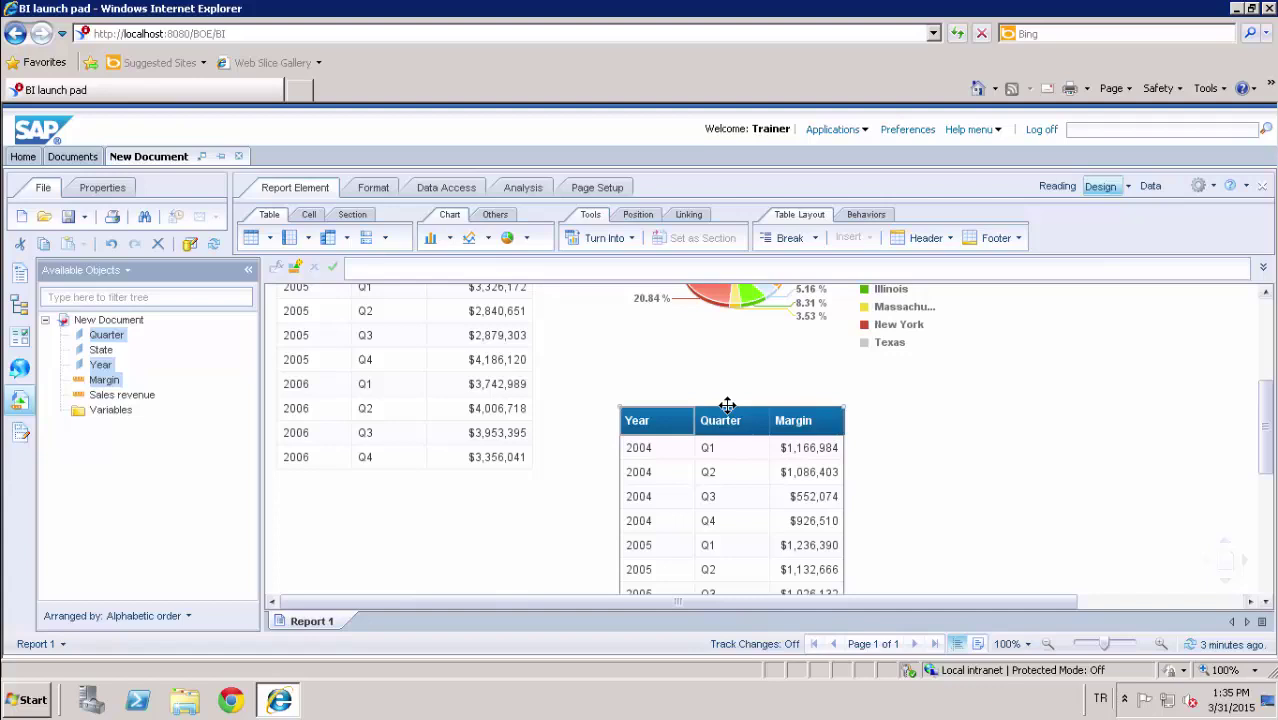
- Convert the Margin table into a column chart showing Margin per quarter for 2004–2006
right_click(727, 405)
mouse_move(840, 423)
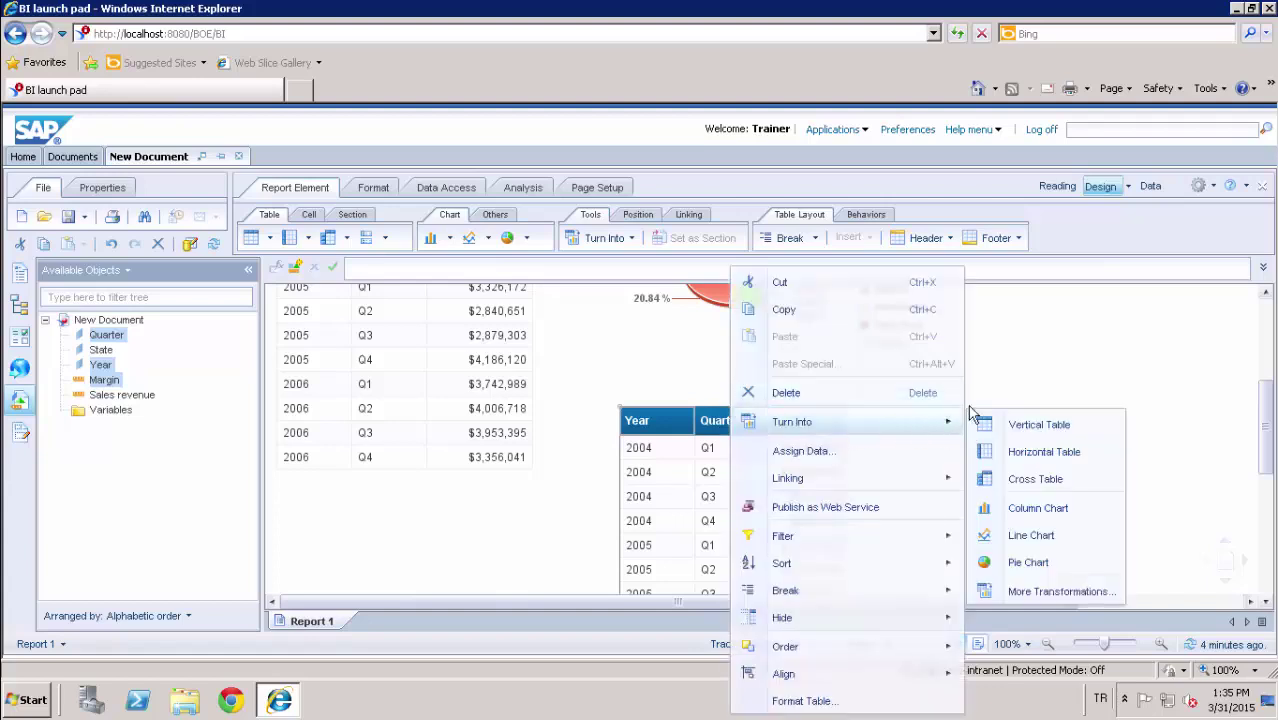
left_click(1032, 508)
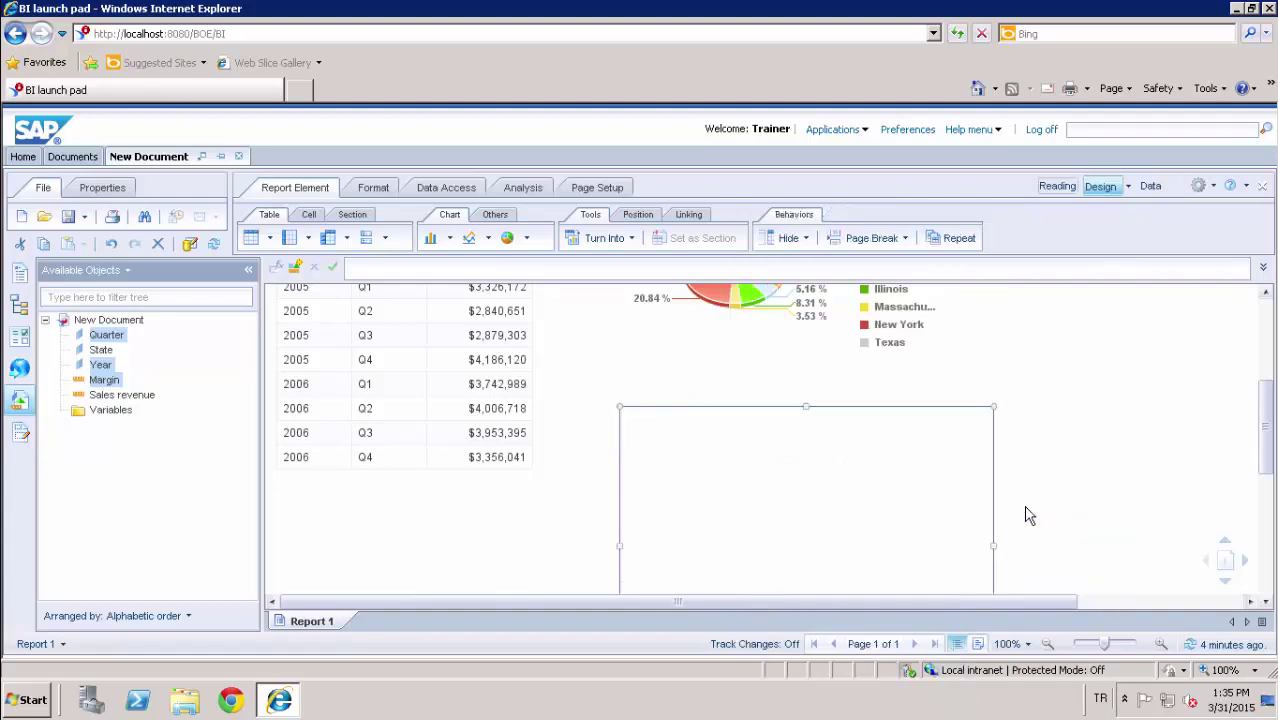
scroll(1027, 456, "down", 1)
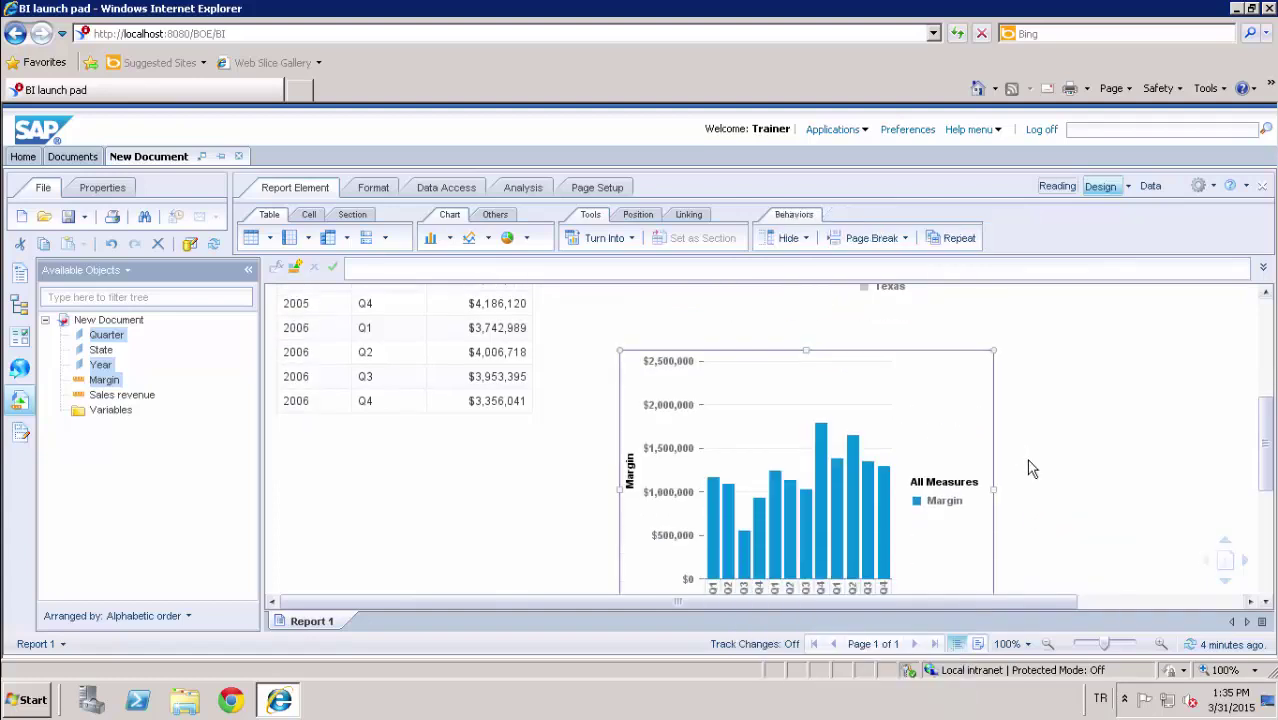
scroll(745, 505, "down", 1)
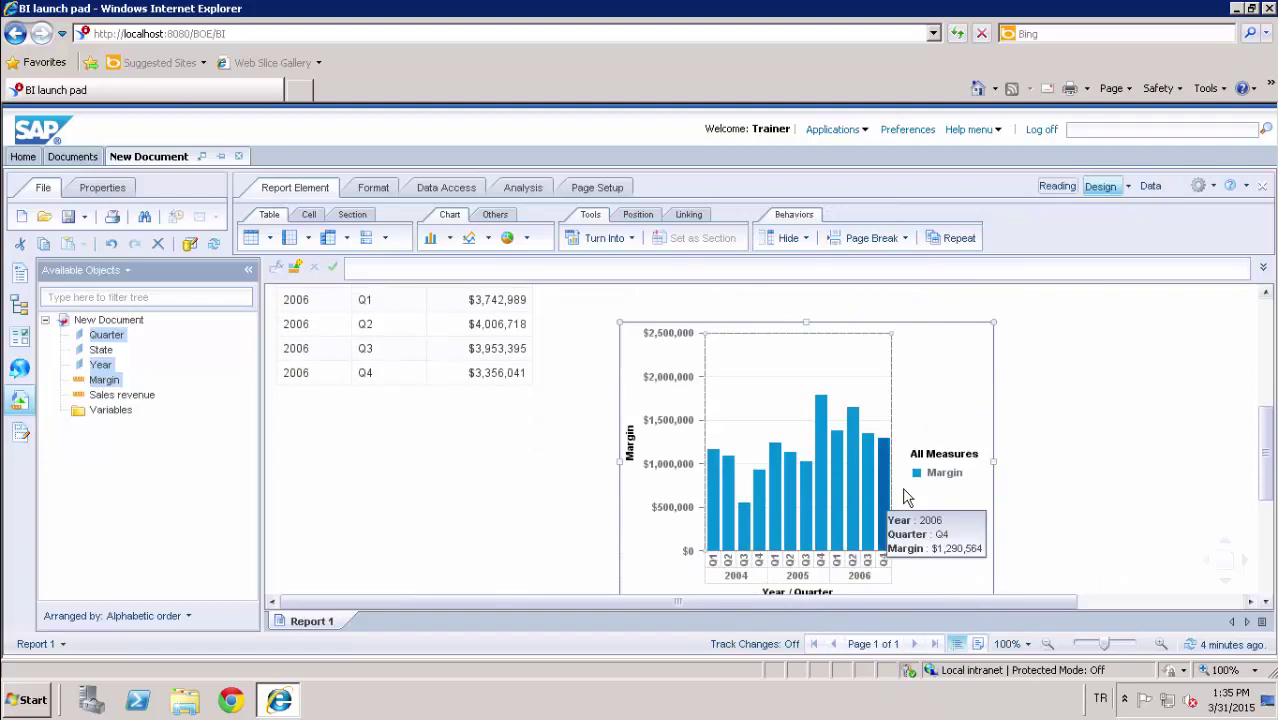
mouse_move(874, 511)
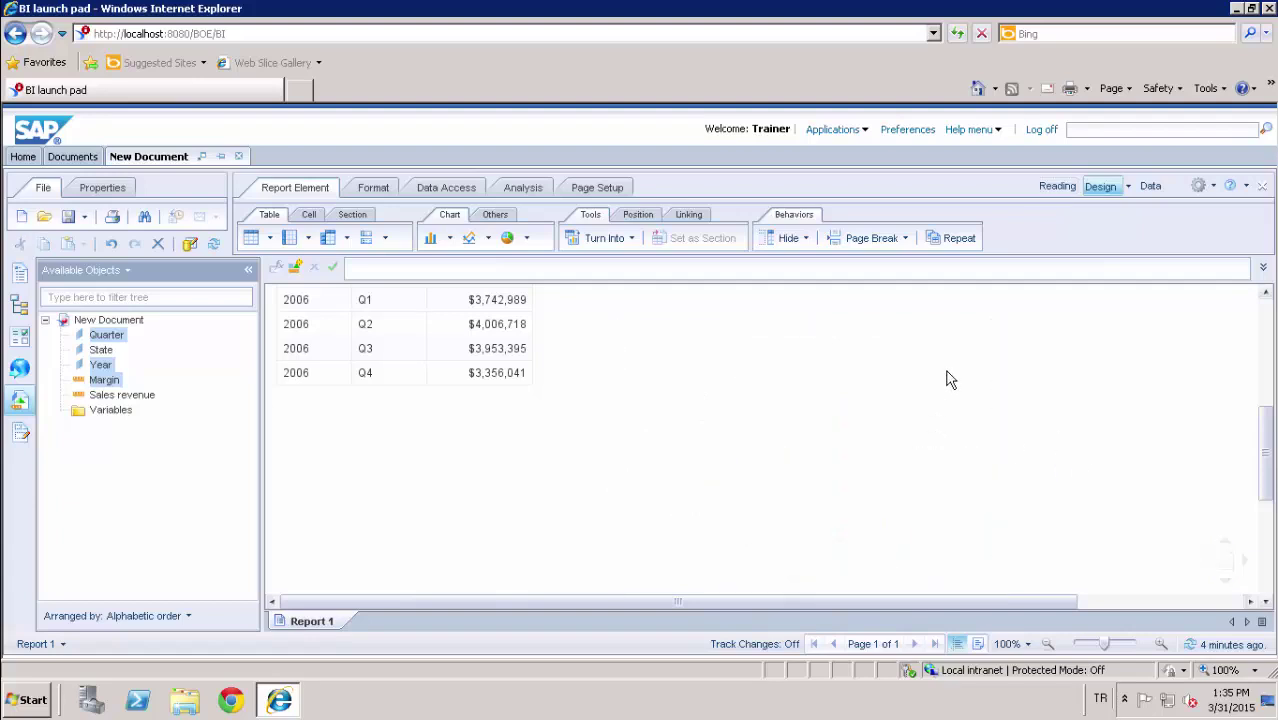
- Remove Quarter from the Margin chart's category axis so only Year remains
right_click(946, 378)
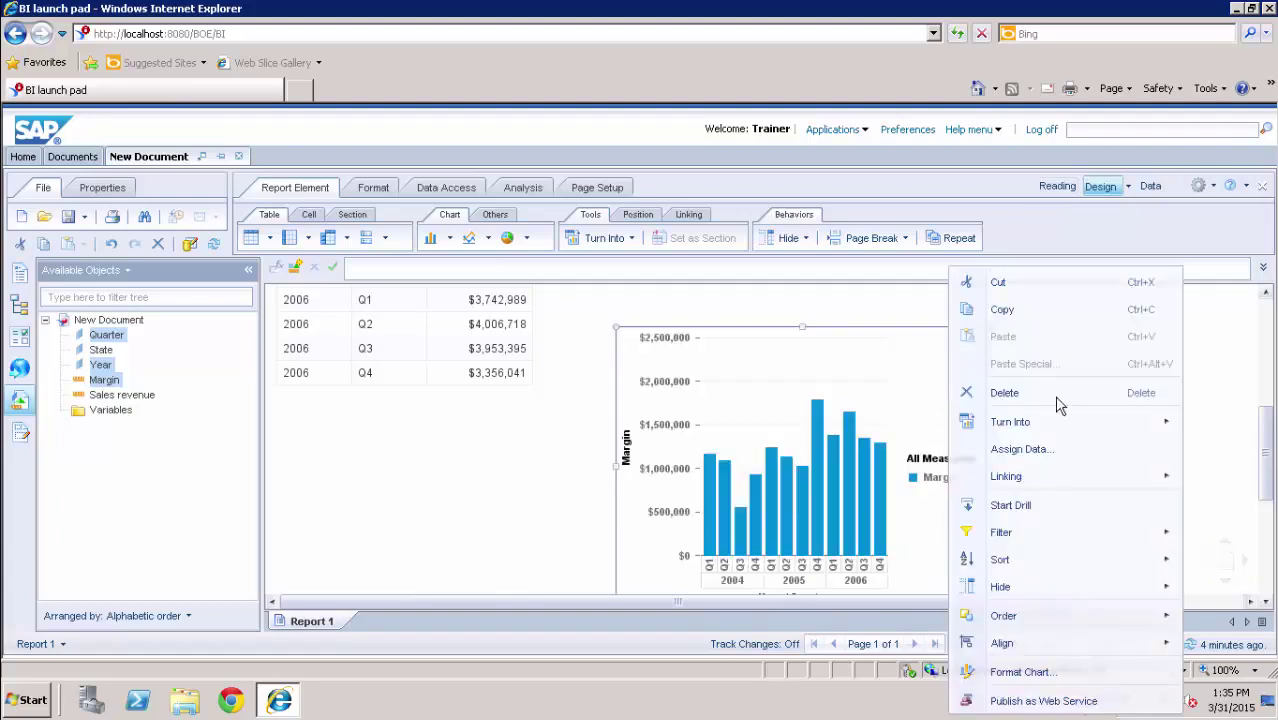
left_click(1030, 452)
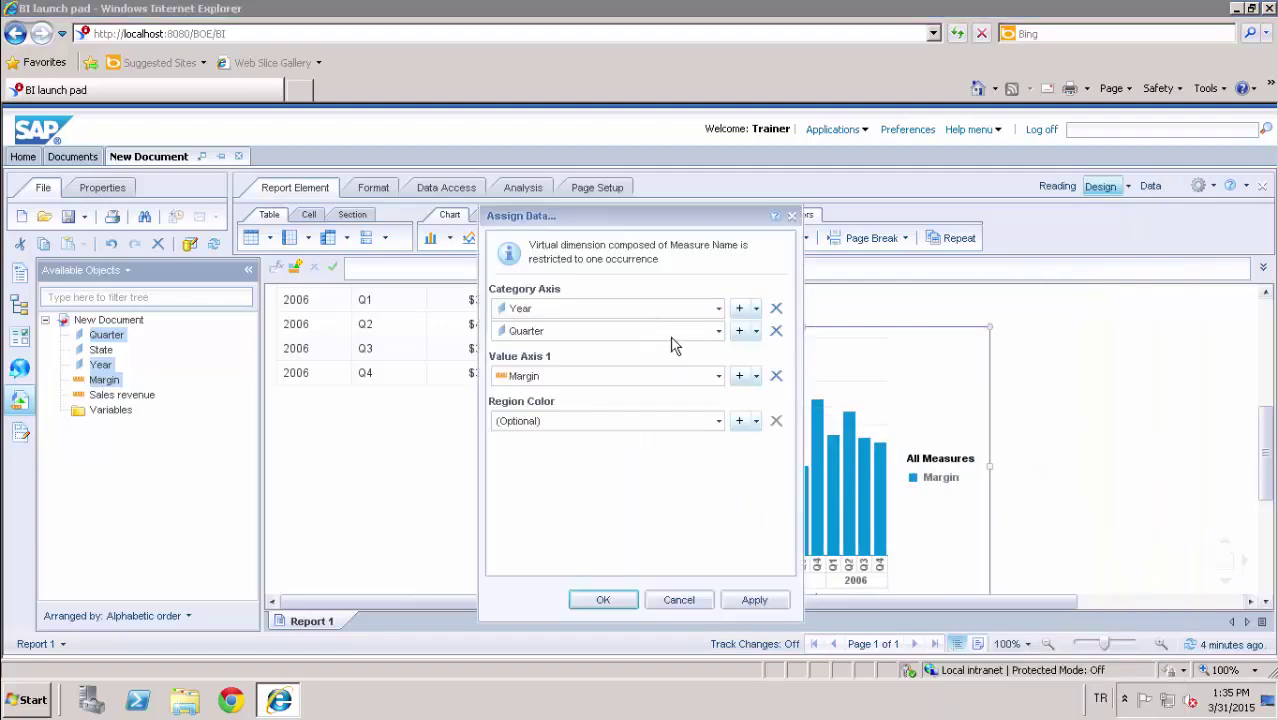
left_click(776, 331)
left_click(605, 600)
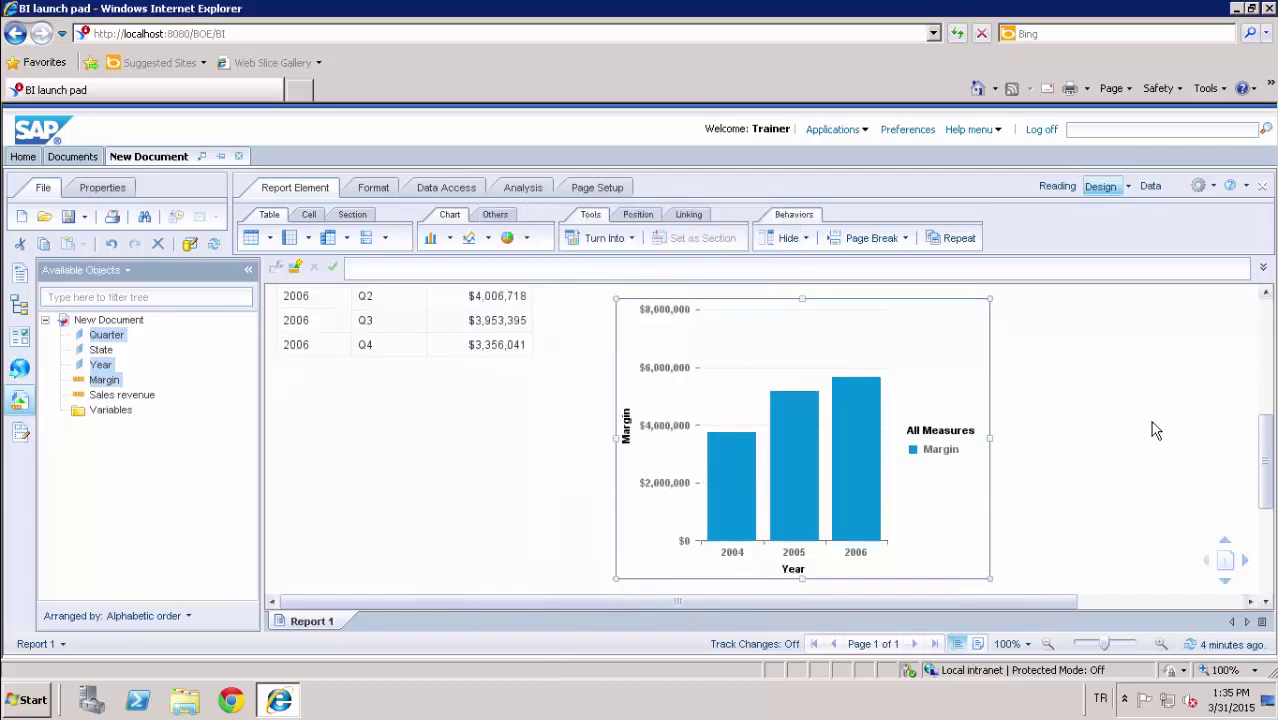
scroll(1152, 348, "up", 1)
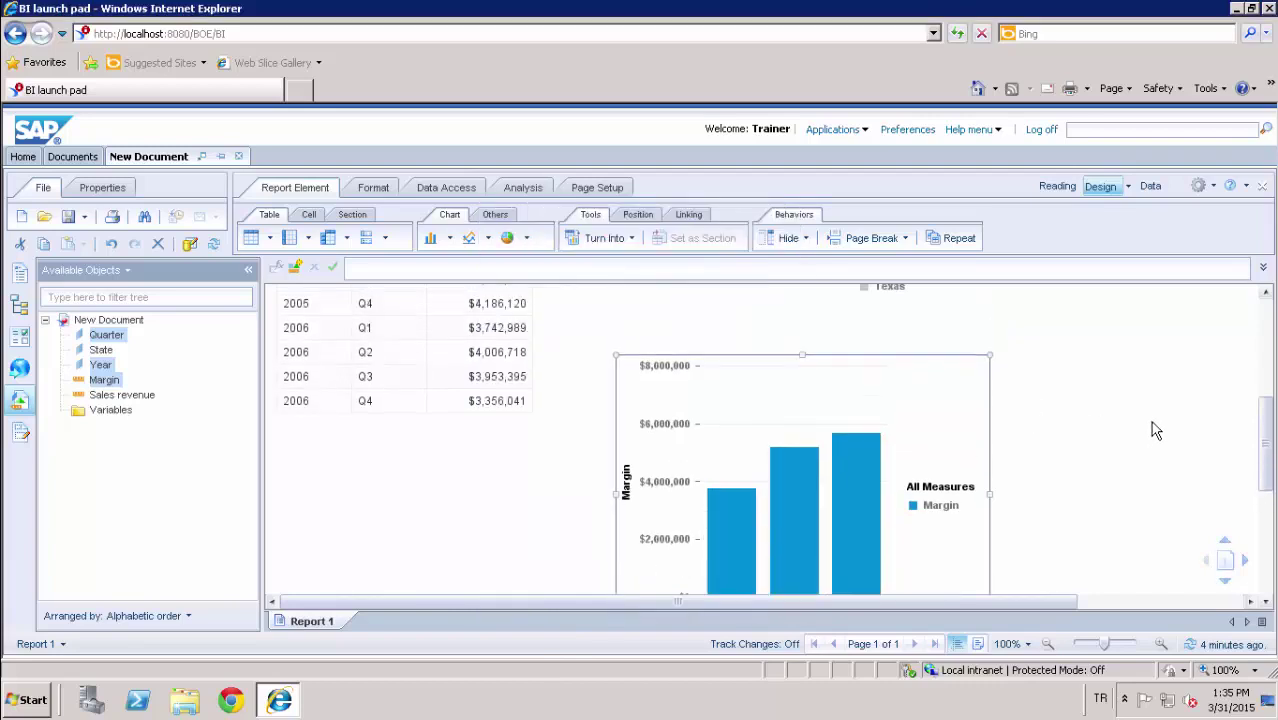
- Set the Margin chart's title to 'Margin by Year' in Format Chart
right_click(952, 384)
left_click(1042, 672)
left_click_drag(546, 175, 564, 125)
left_click_drag(713, 126, 631, 129)
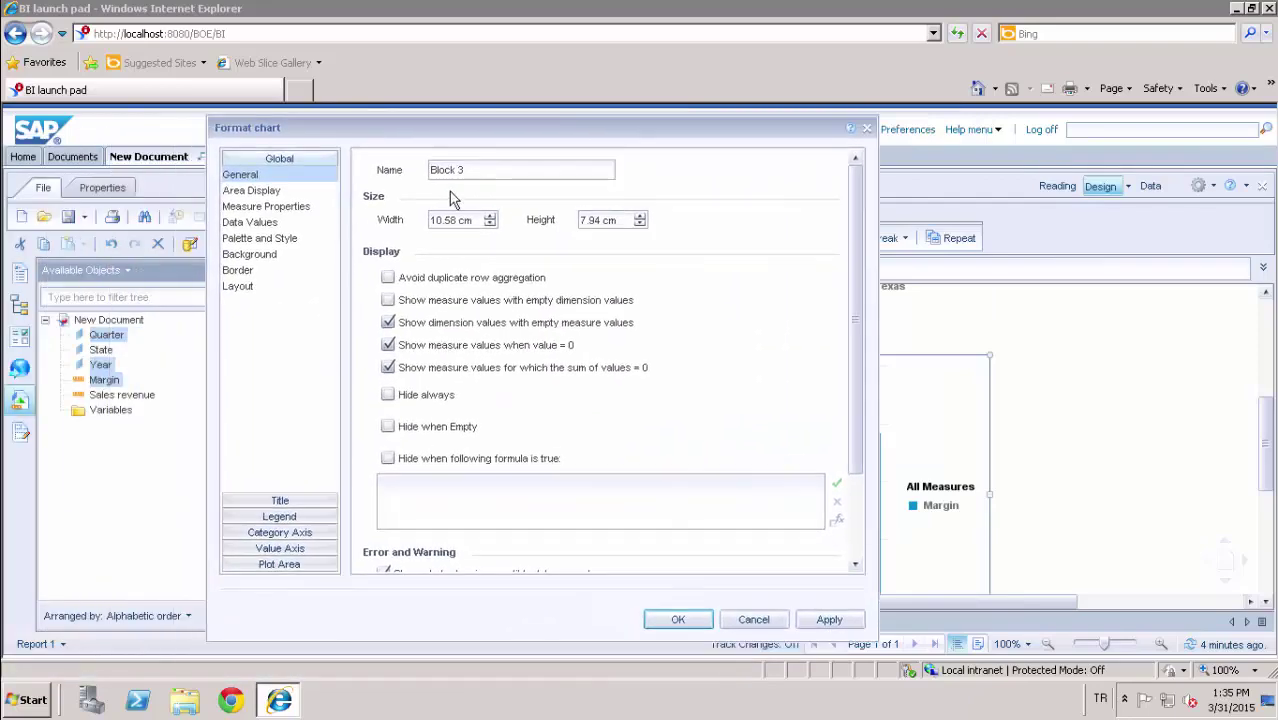
left_click(262, 191)
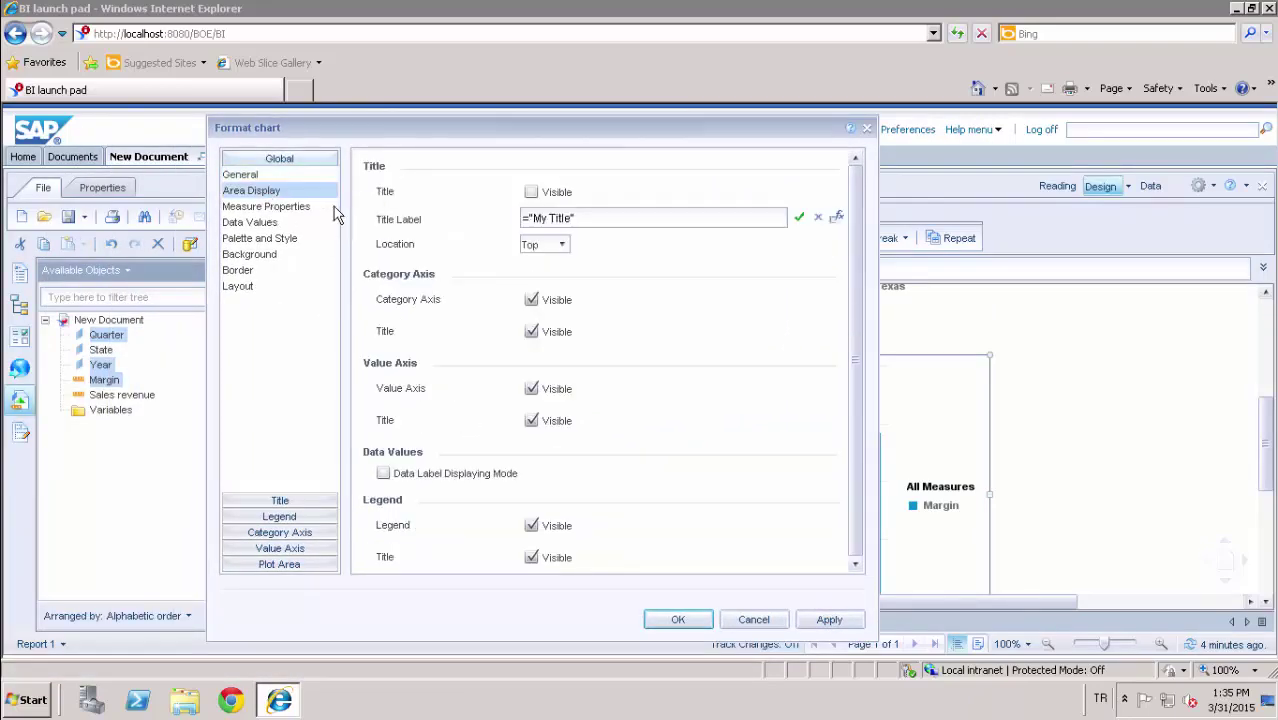
left_click(567, 217)
key("BackSpace")
key("BackSpace")
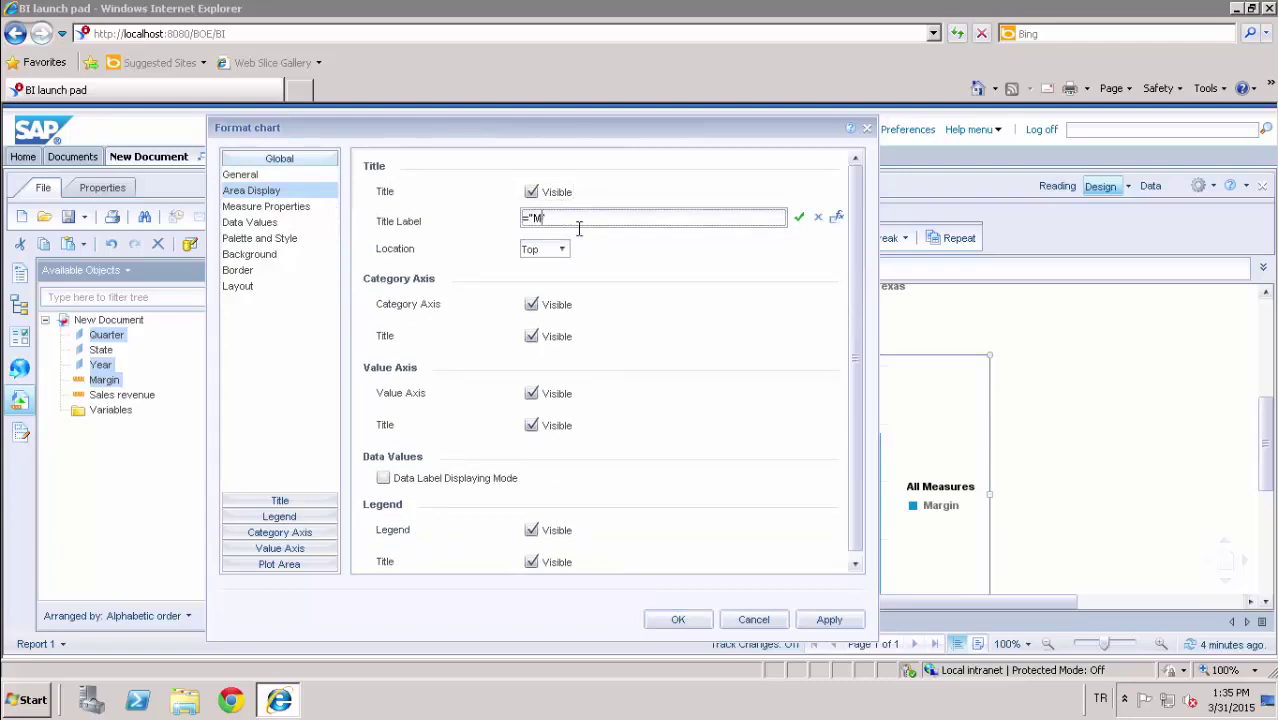
type("argin by Year")
- Turn on data value labels and apply the 3D bar styling to the chart
left_click(255, 224)
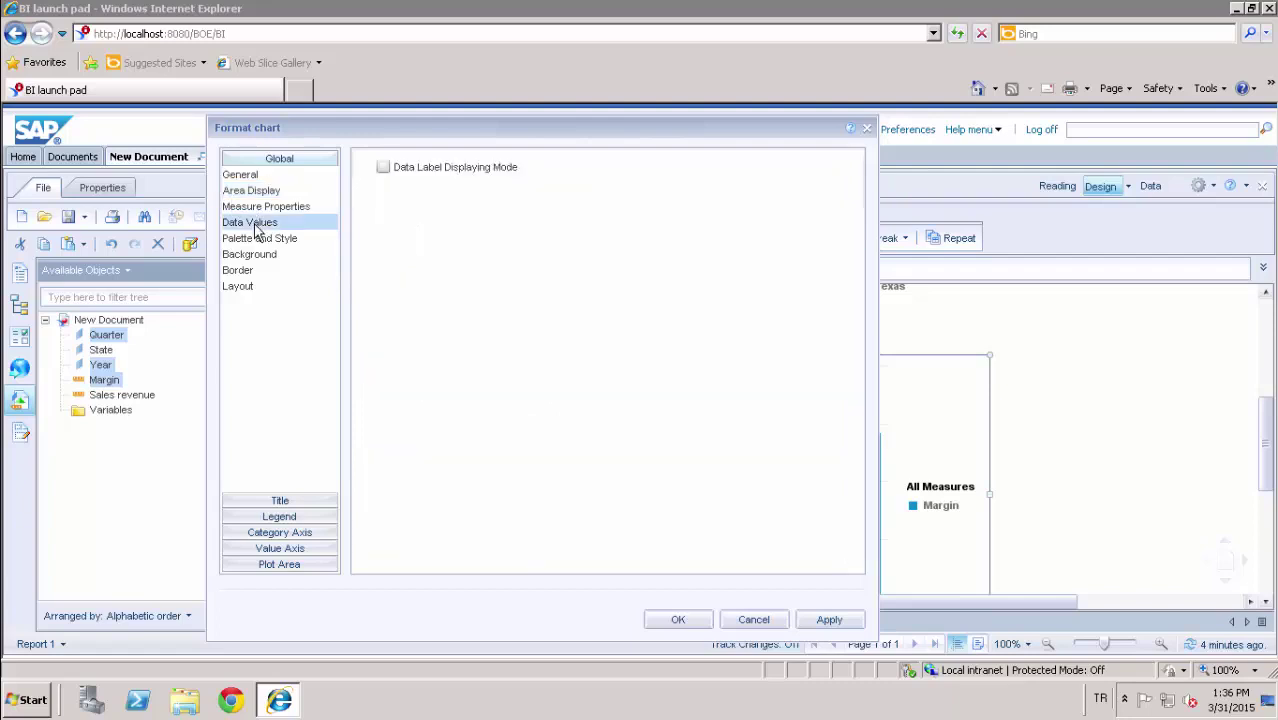
left_click(383, 167)
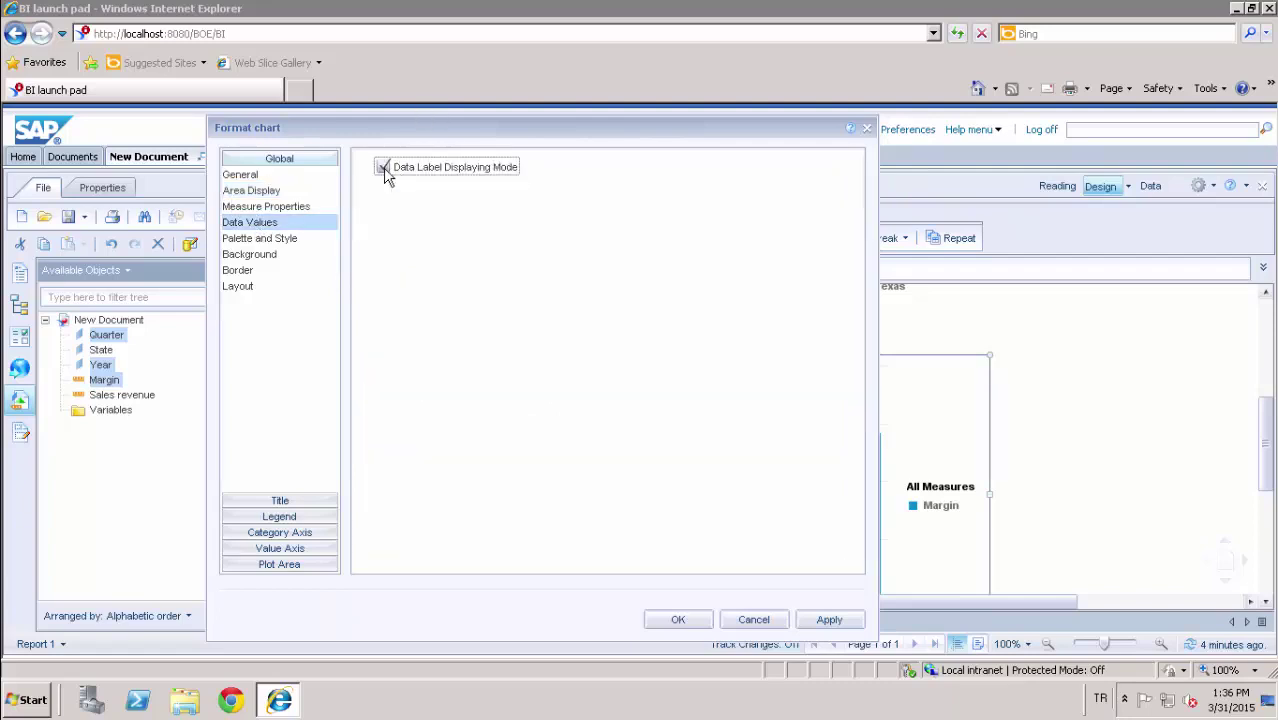
left_click(284, 240)
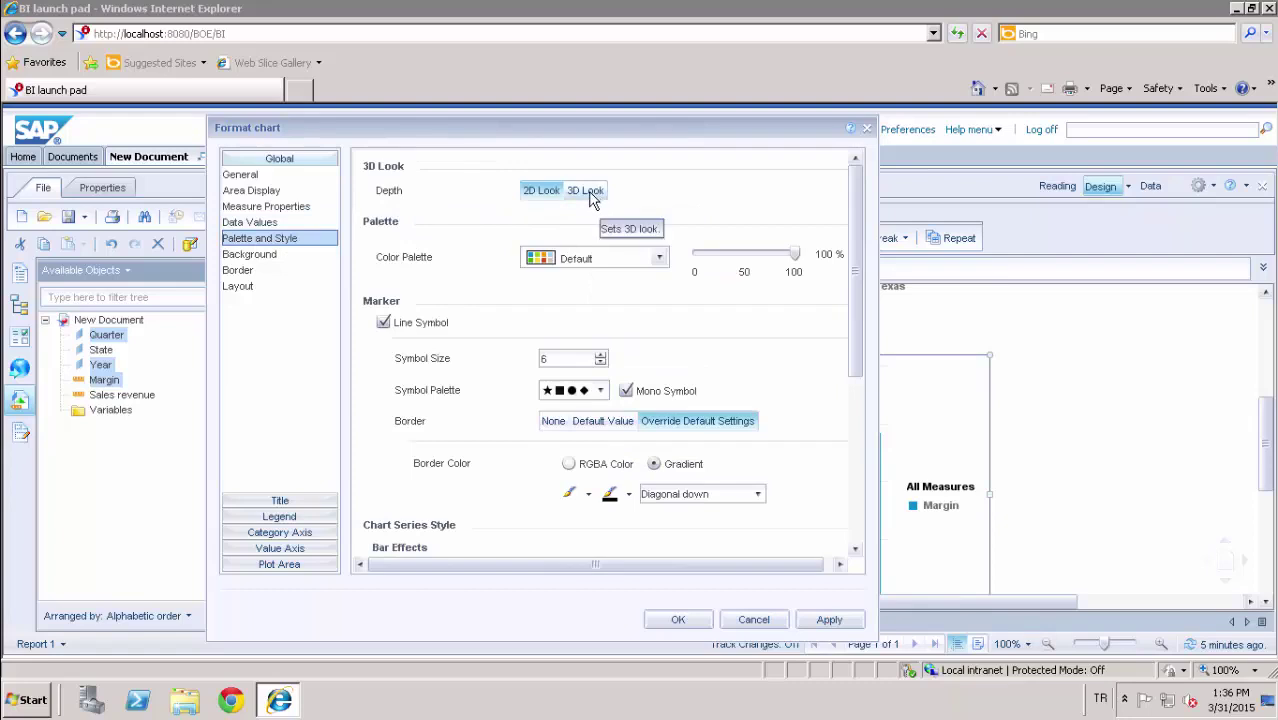
left_click_drag(860, 292, 860, 407)
left_click(681, 621)
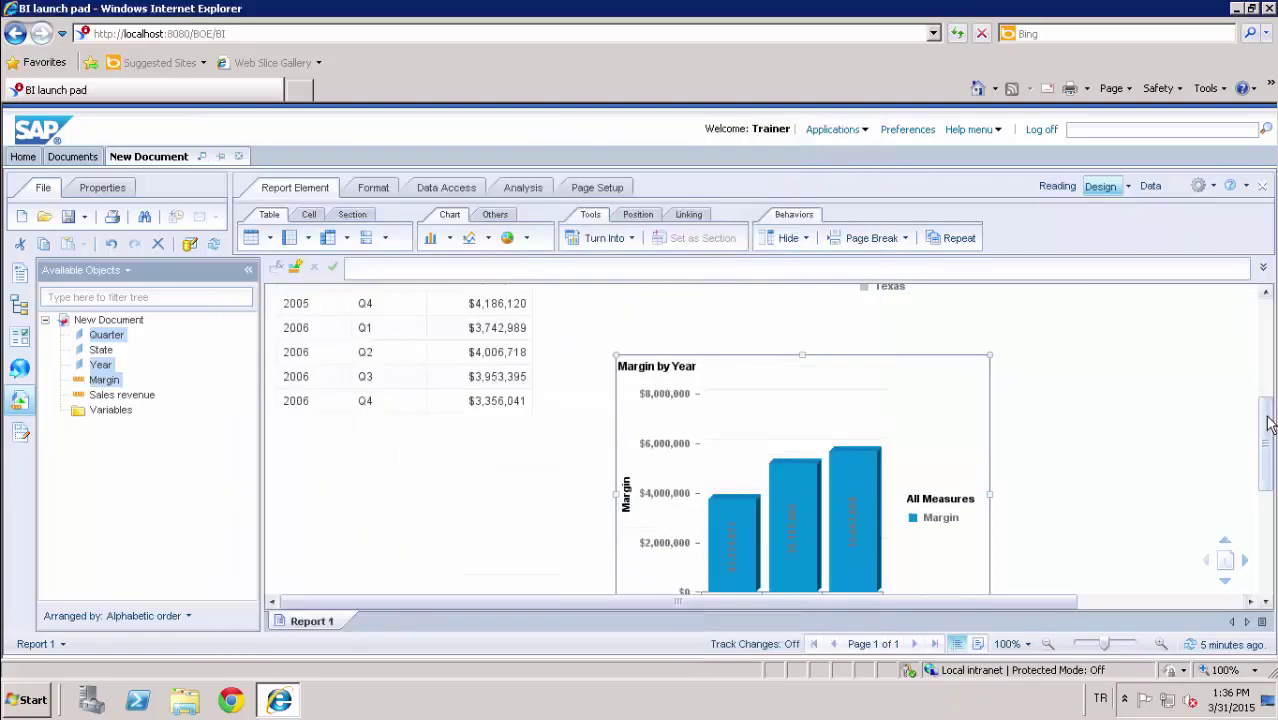
- Select the Margin by Year chart and nudge it slightly higher
left_click(797, 346)
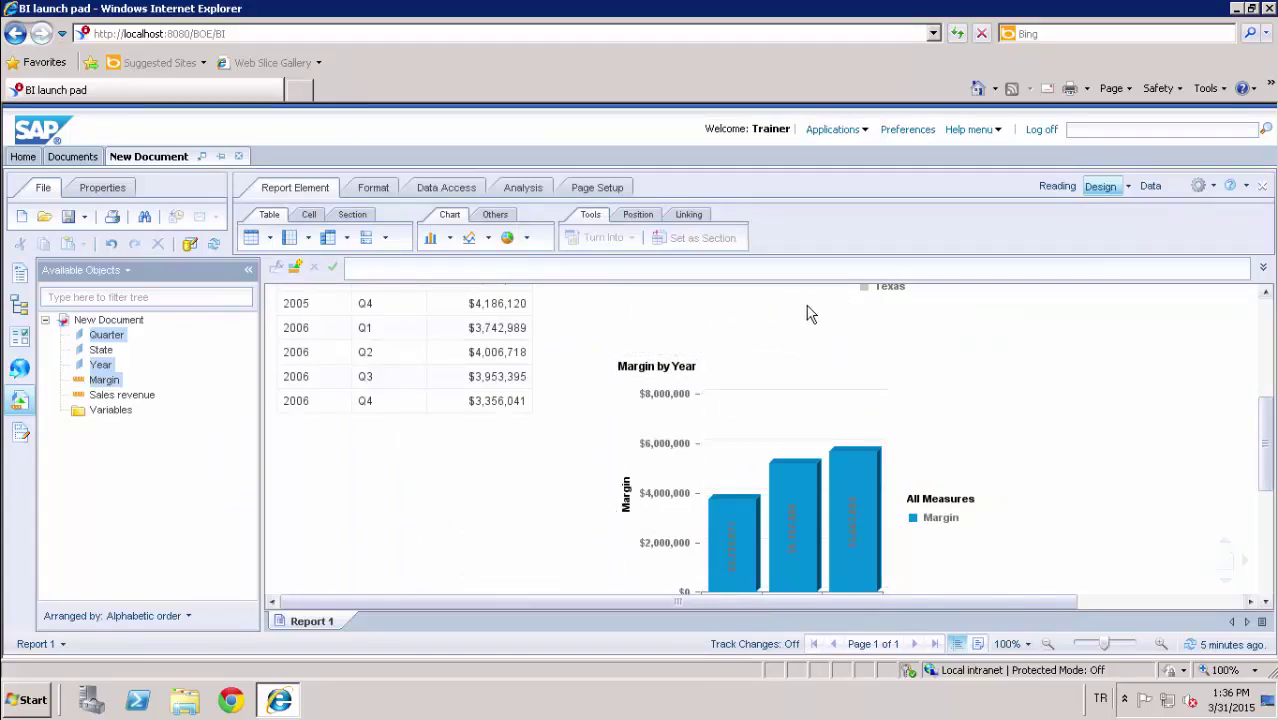
left_click(872, 380)
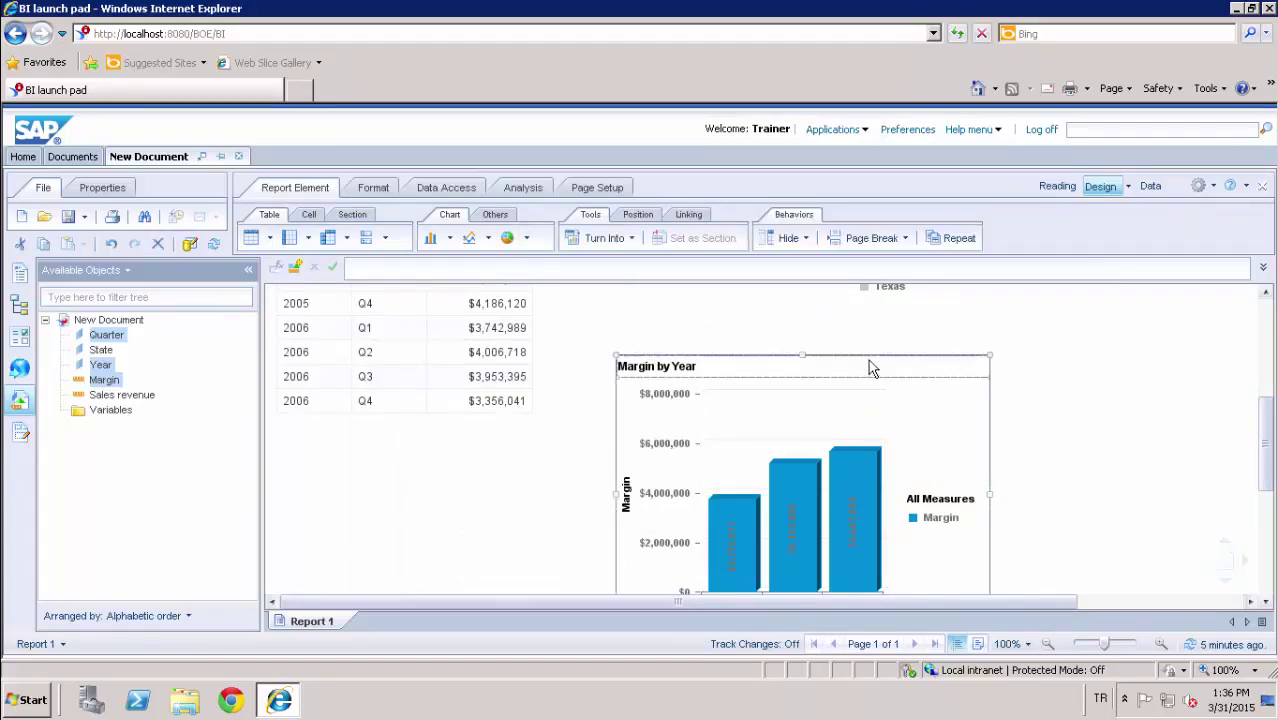
left_click_drag(869, 366, 864, 338)
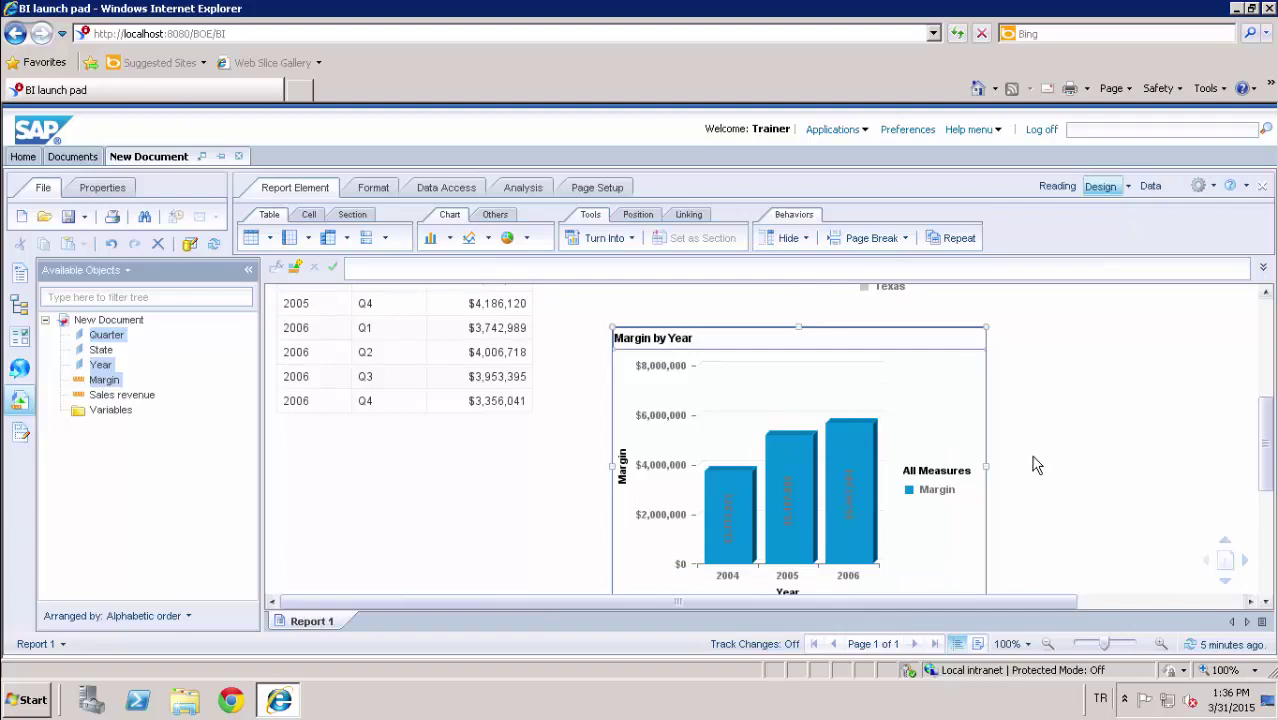
- Anchor the chart horizontally 1 cm from the right edge of Block 1
right_click(952, 347)
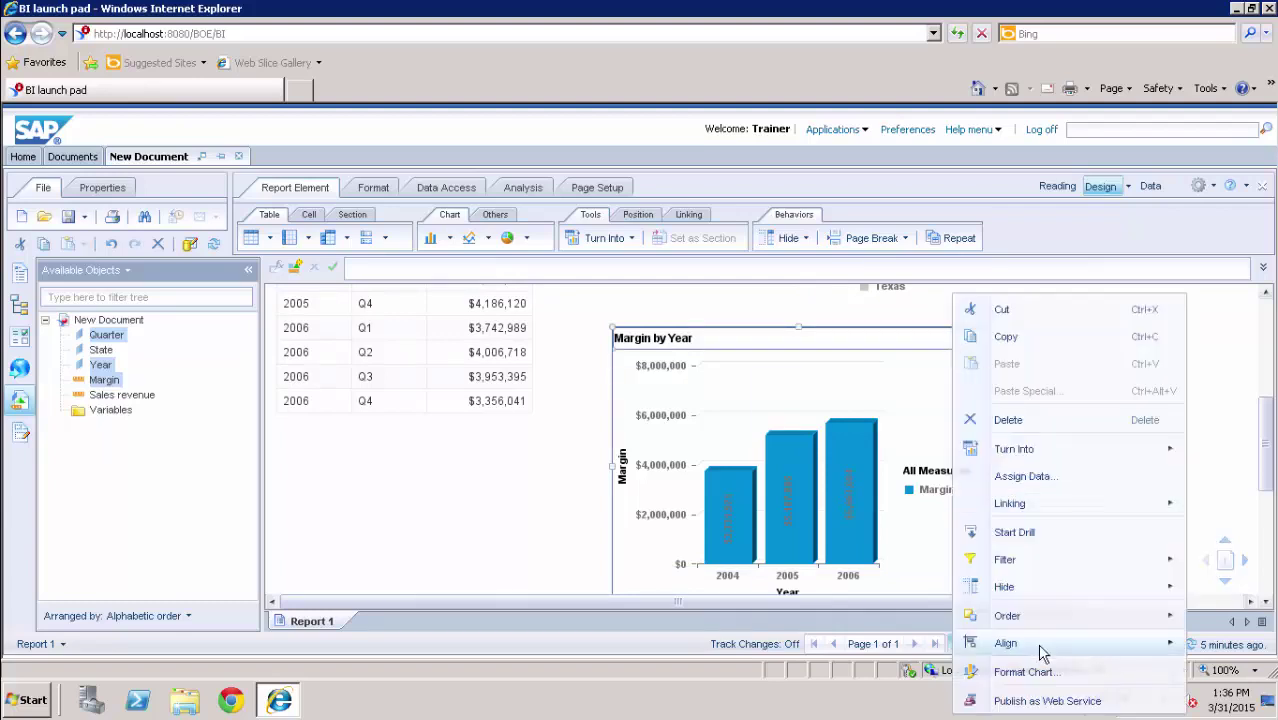
mouse_move(1005, 645)
mouse_move(1122, 651)
left_click(825, 555)
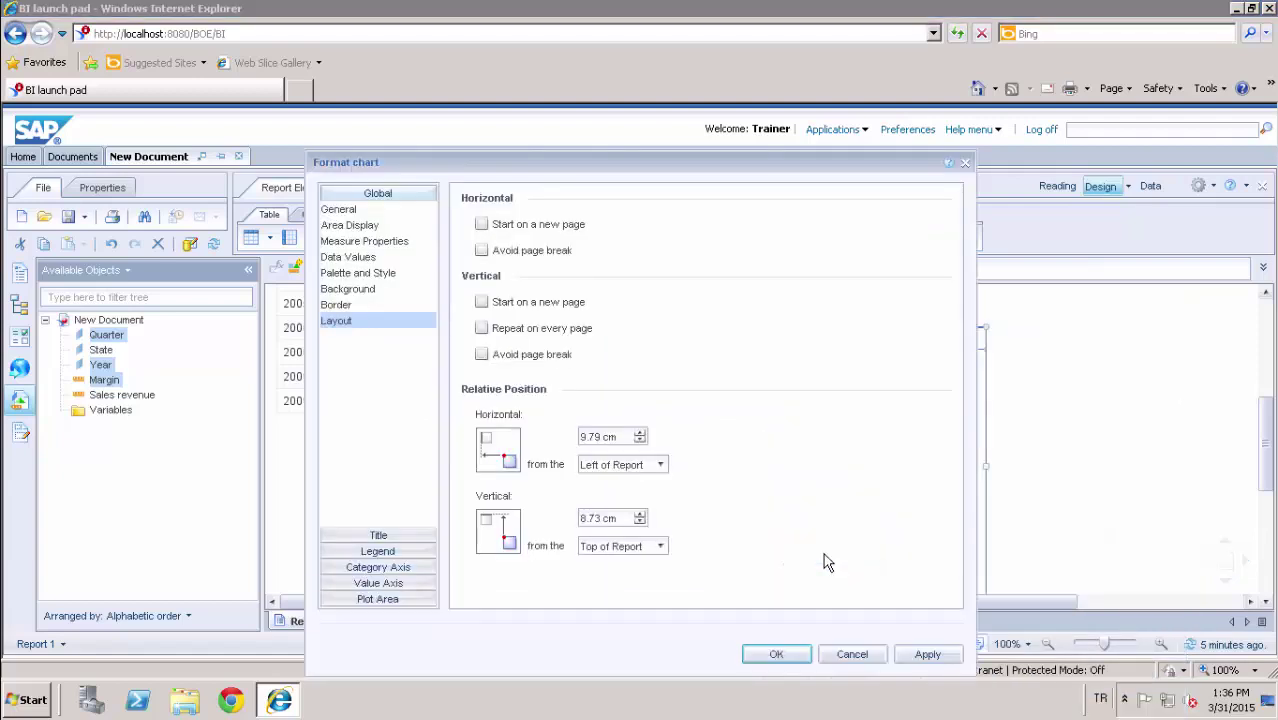
left_click_drag(636, 156, 759, 31)
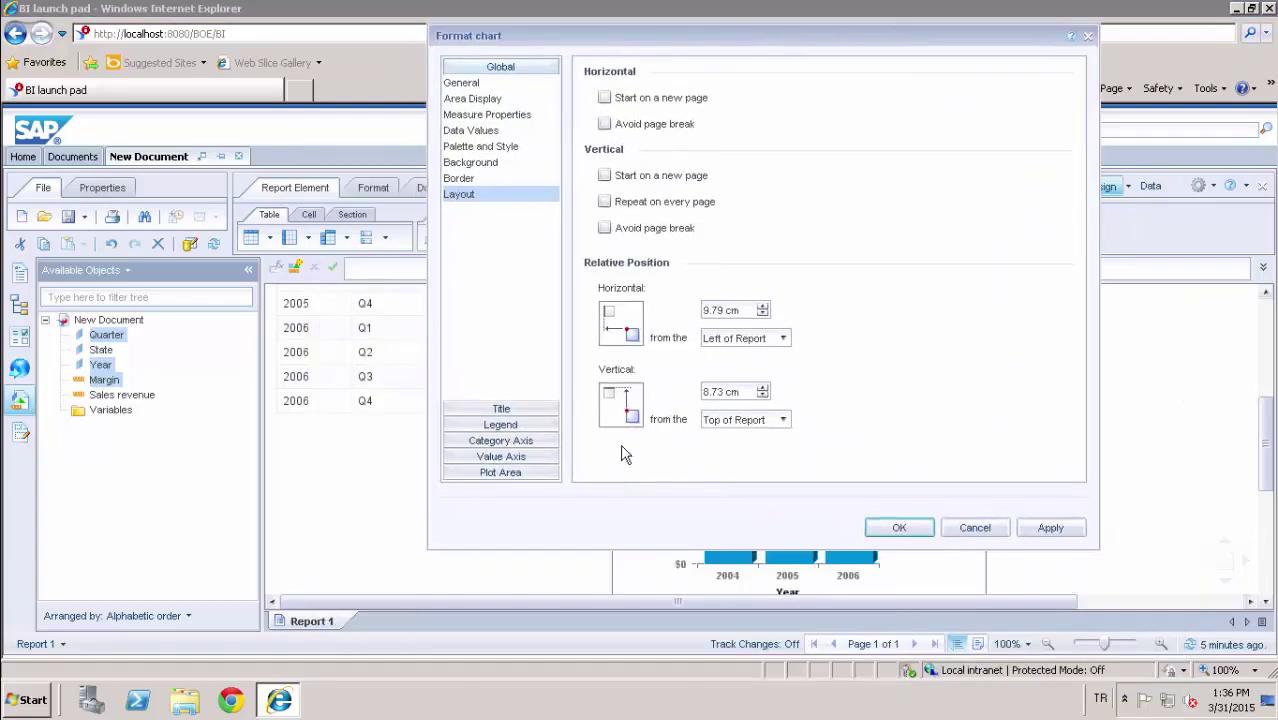
left_click(783, 339)
left_click(738, 392)
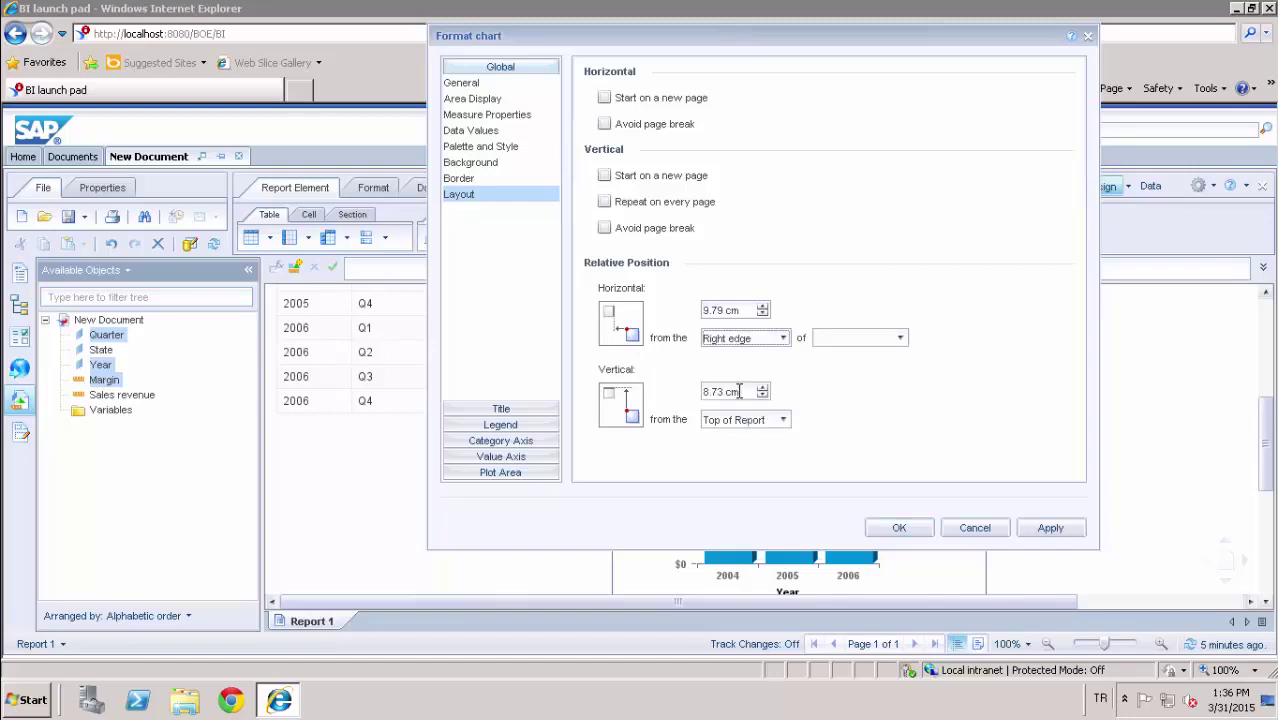
left_click(900, 338)
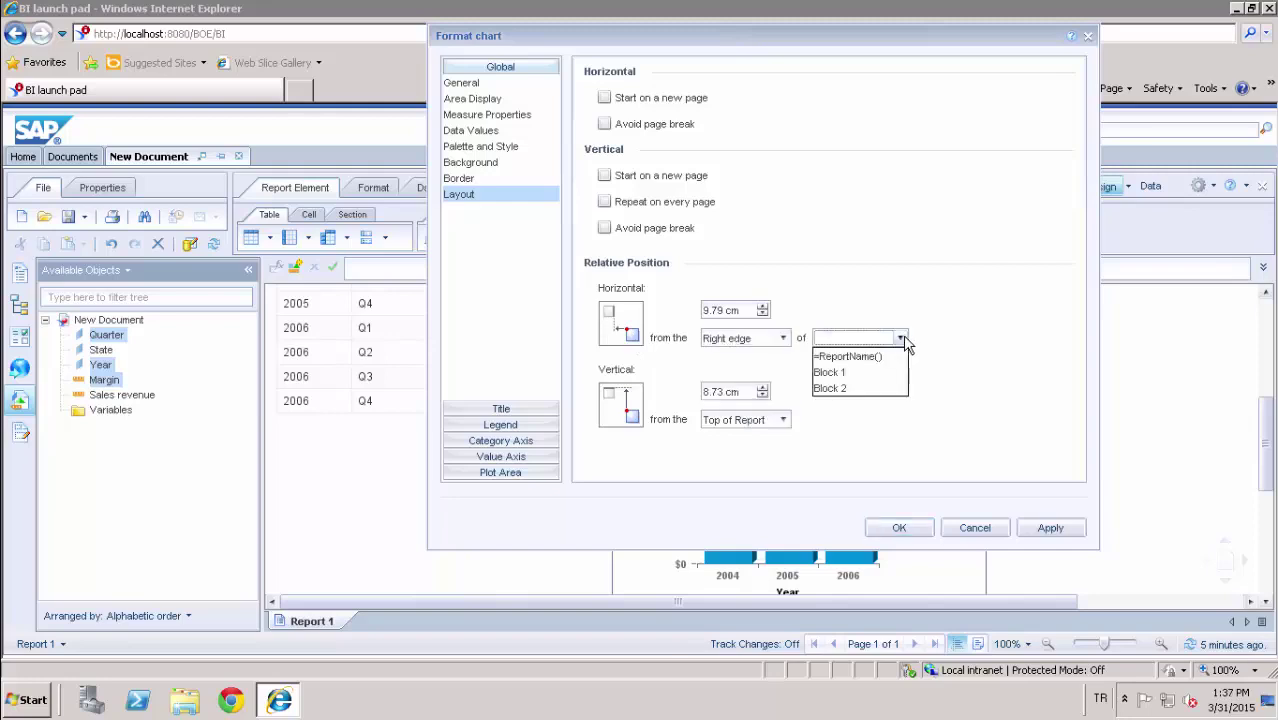
left_click(845, 373)
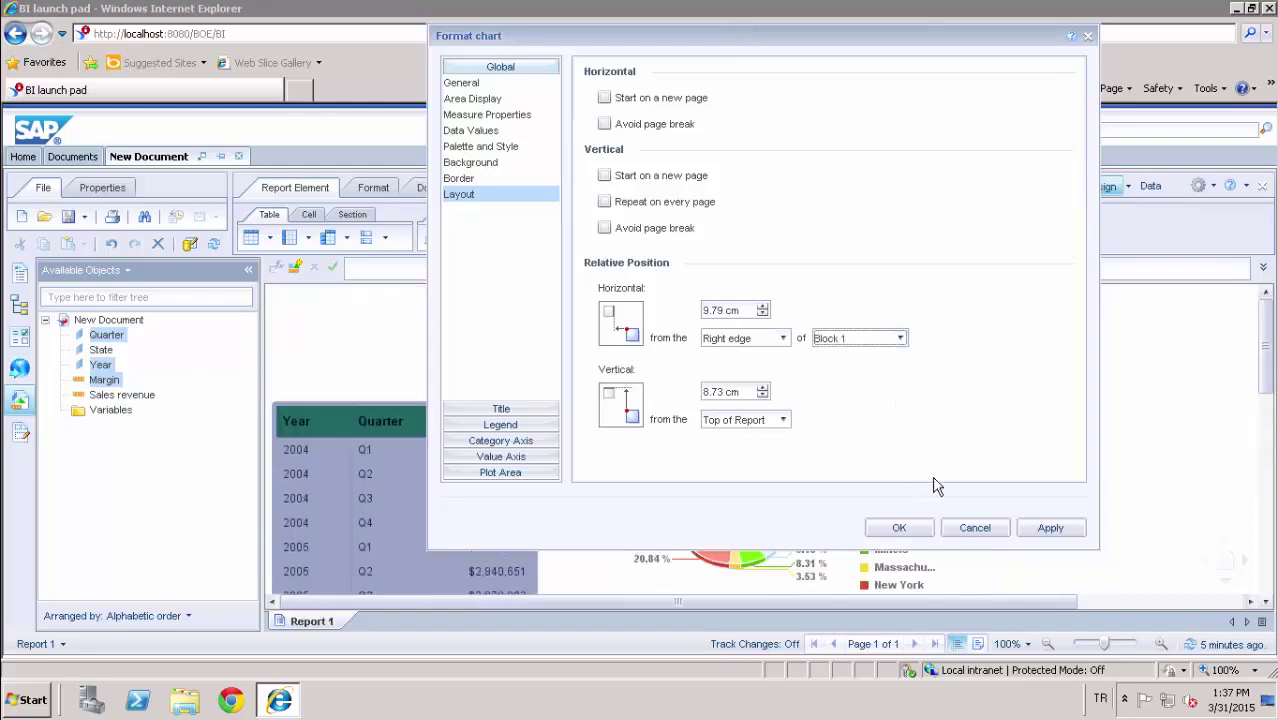
left_click(718, 309)
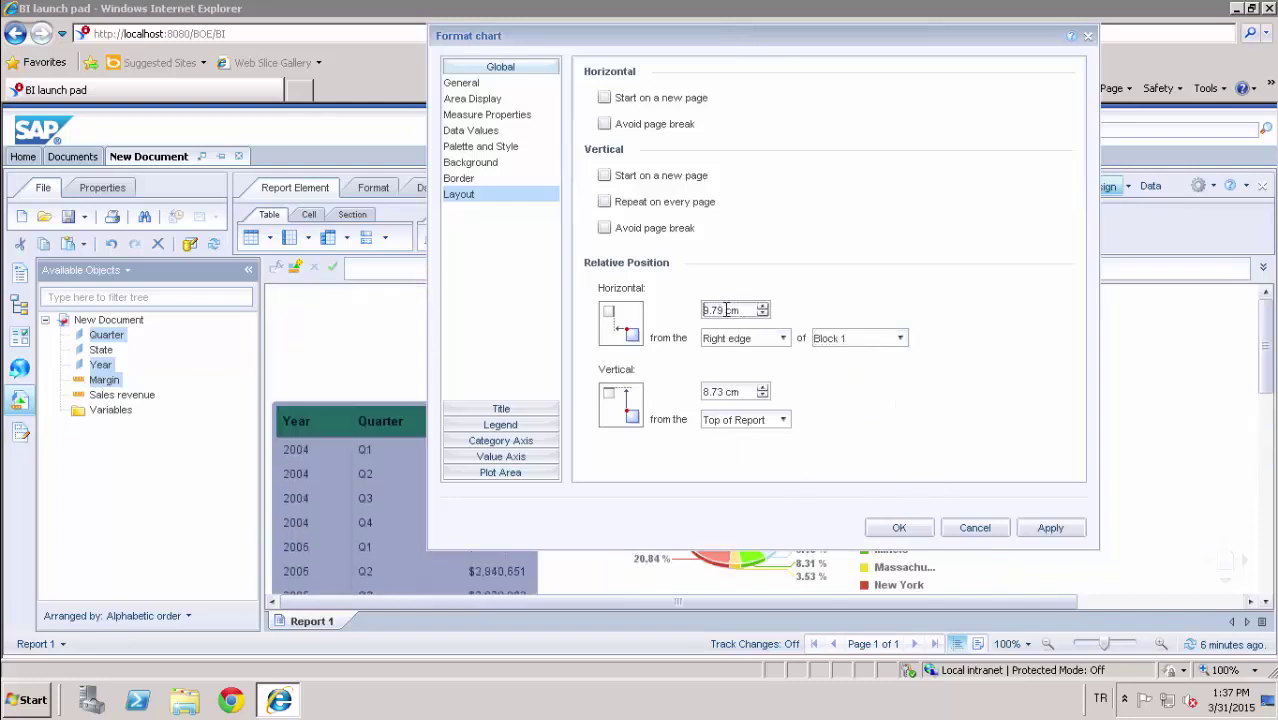
key("shift+Right")
key("shift+Right")
key("shift+Right")
key("shift+Right")
type("1")
left_click(896, 527)
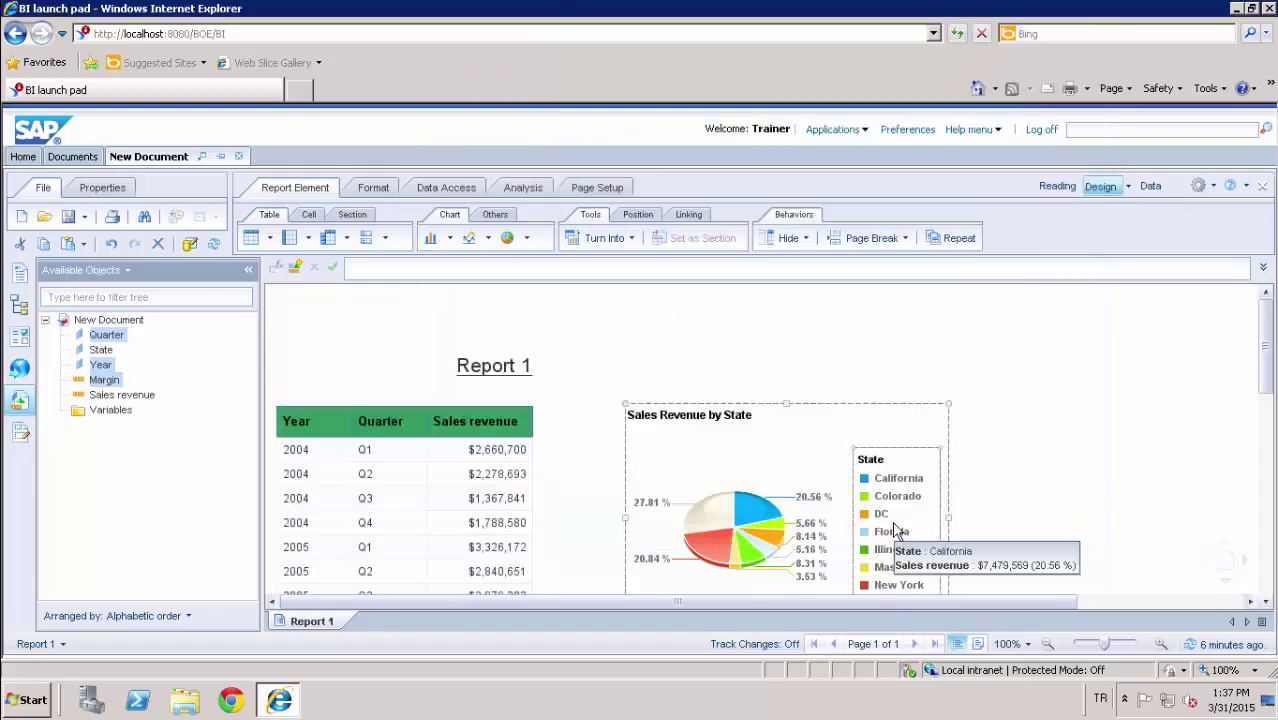
- Scroll down to the Sales Revenue by State chart and select it
scroll(1264, 362, "down", 3)
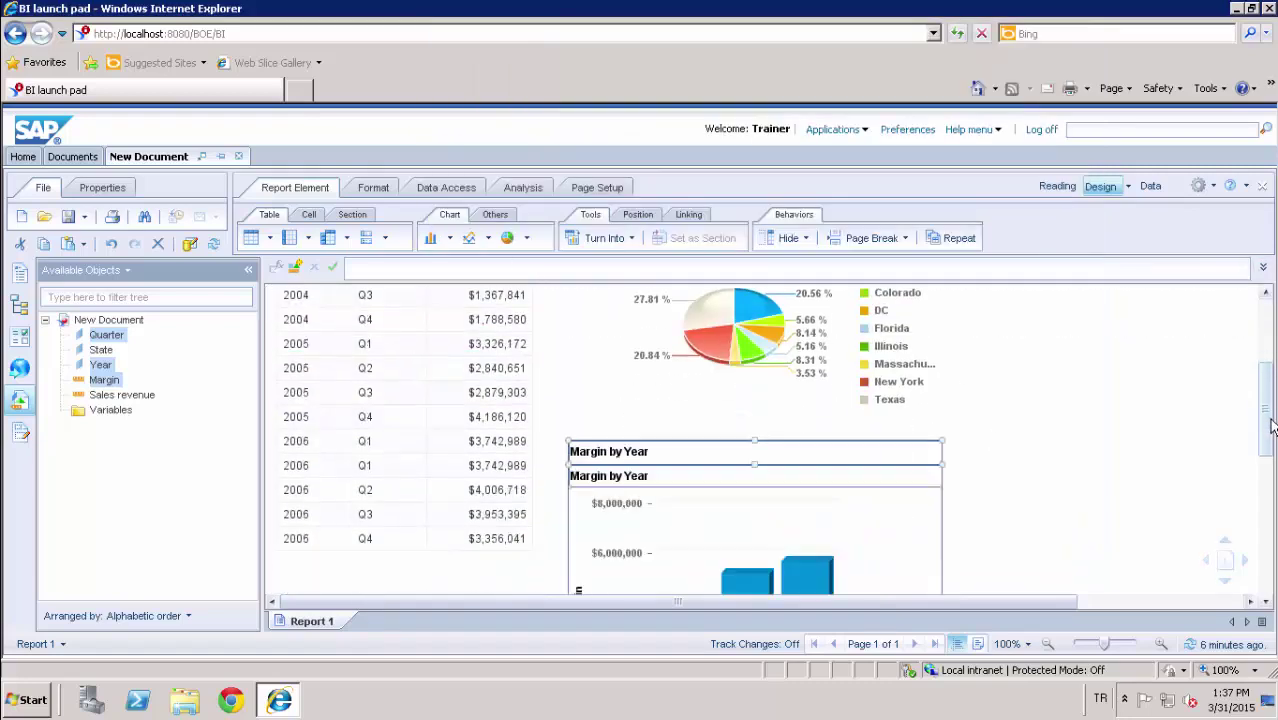
scroll(1268, 366, "up", 3)
scroll(1268, 366, "down", 1)
left_click(770, 350)
- Change the pie chart's horizontal offset from 10.16 cm to 1 cm from Block 1's right edge
right_click(802, 337)
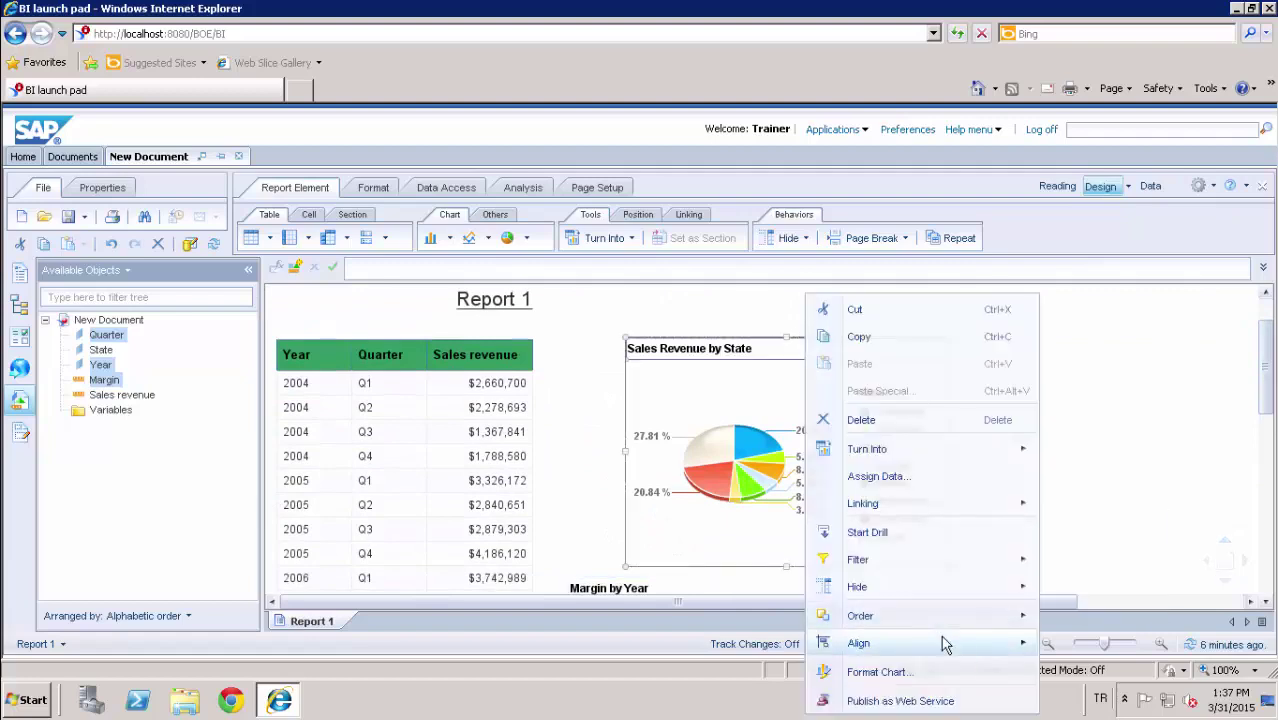
mouse_move(980, 643)
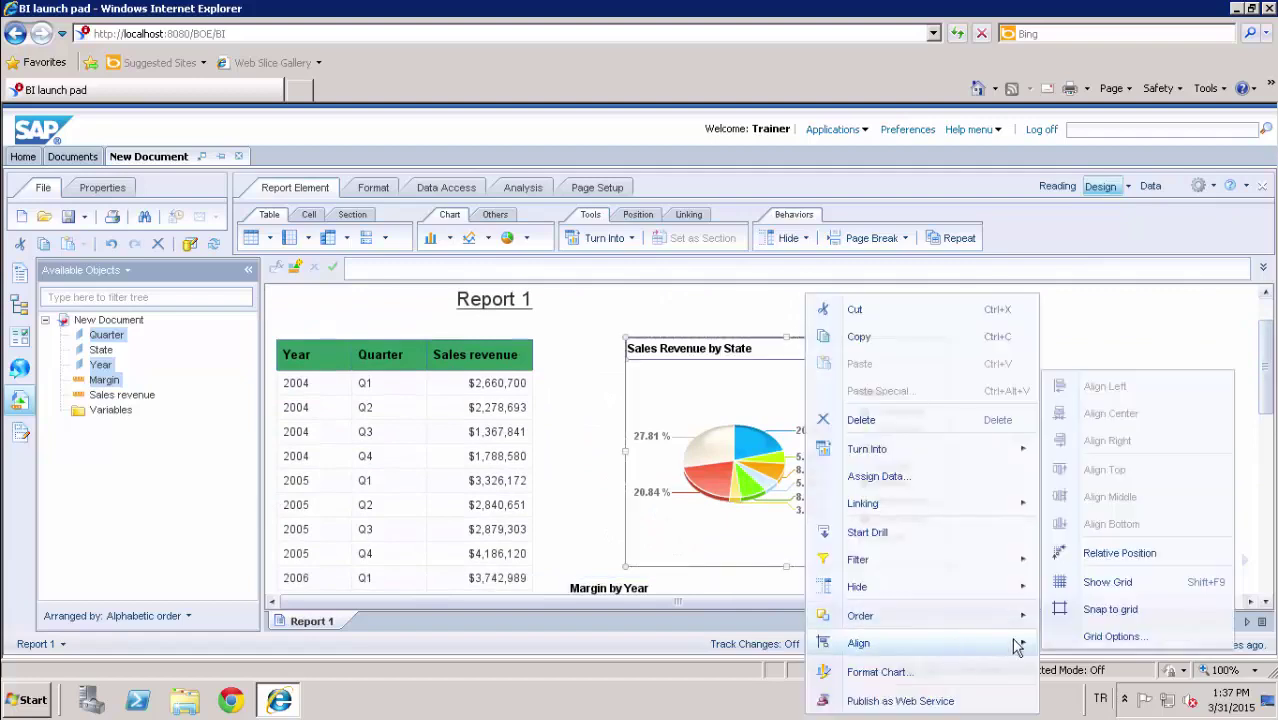
left_click(1112, 559)
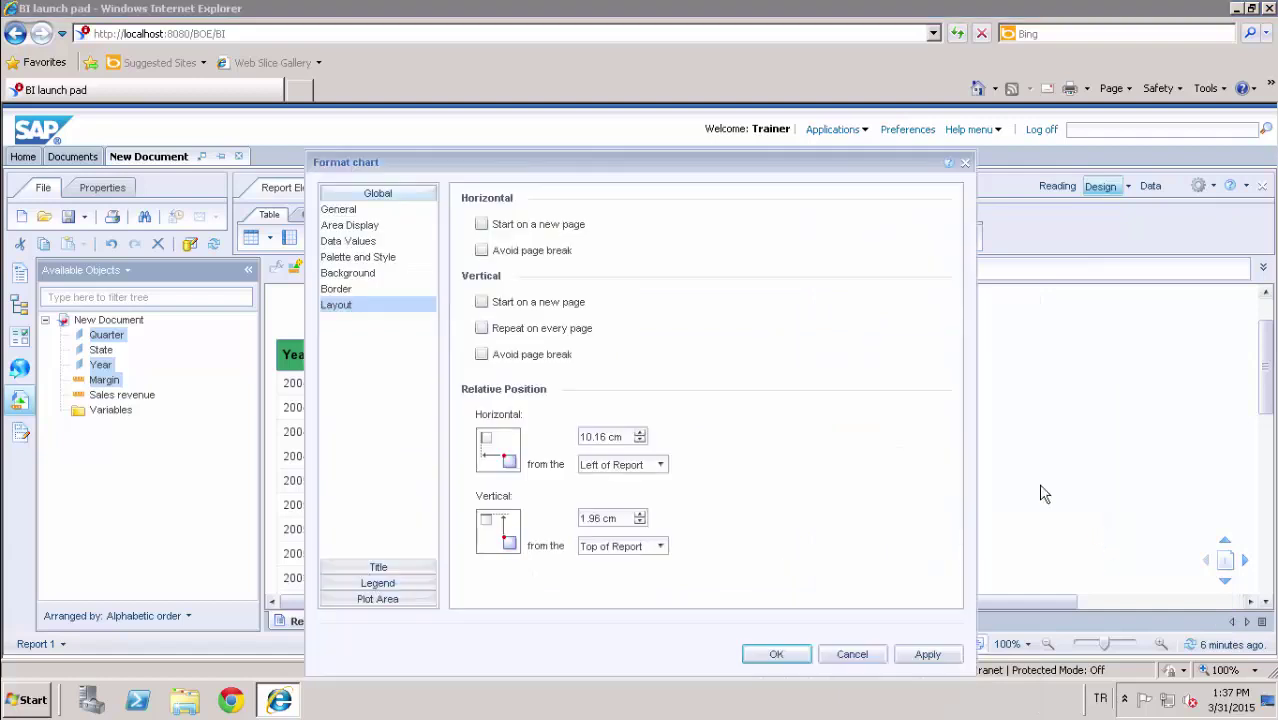
left_click(655, 467)
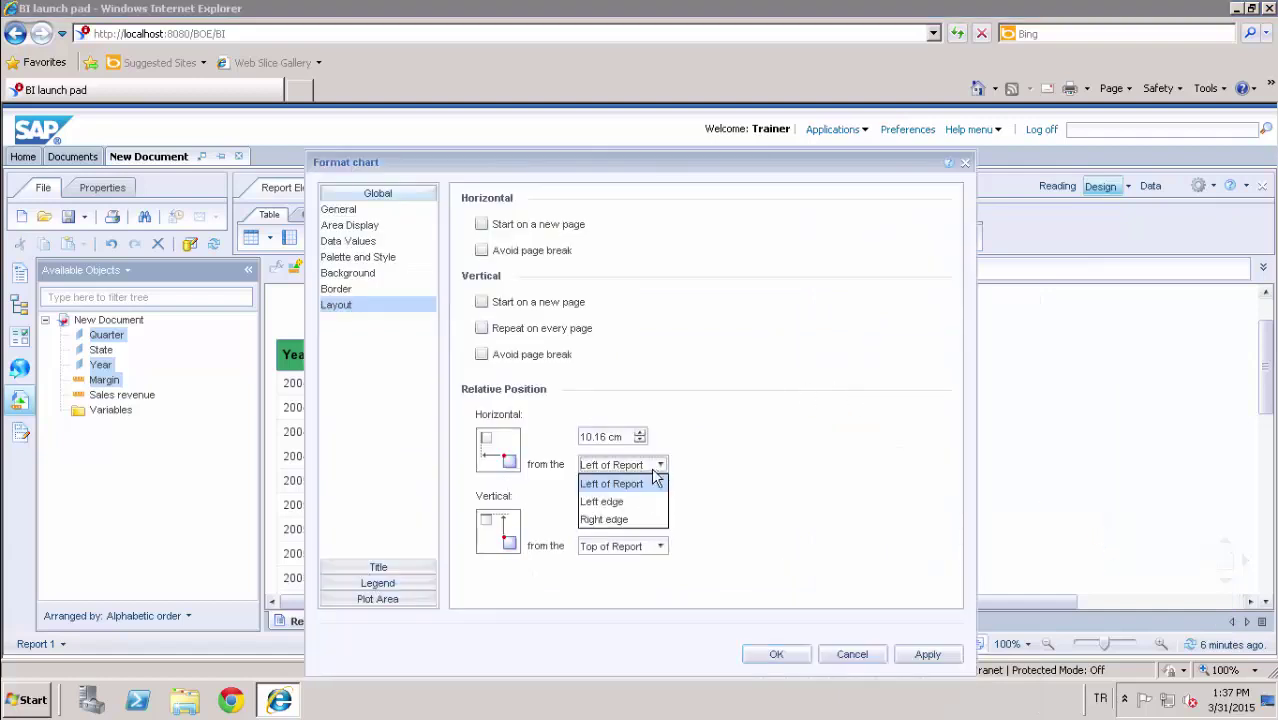
left_click(612, 520)
left_click(728, 465)
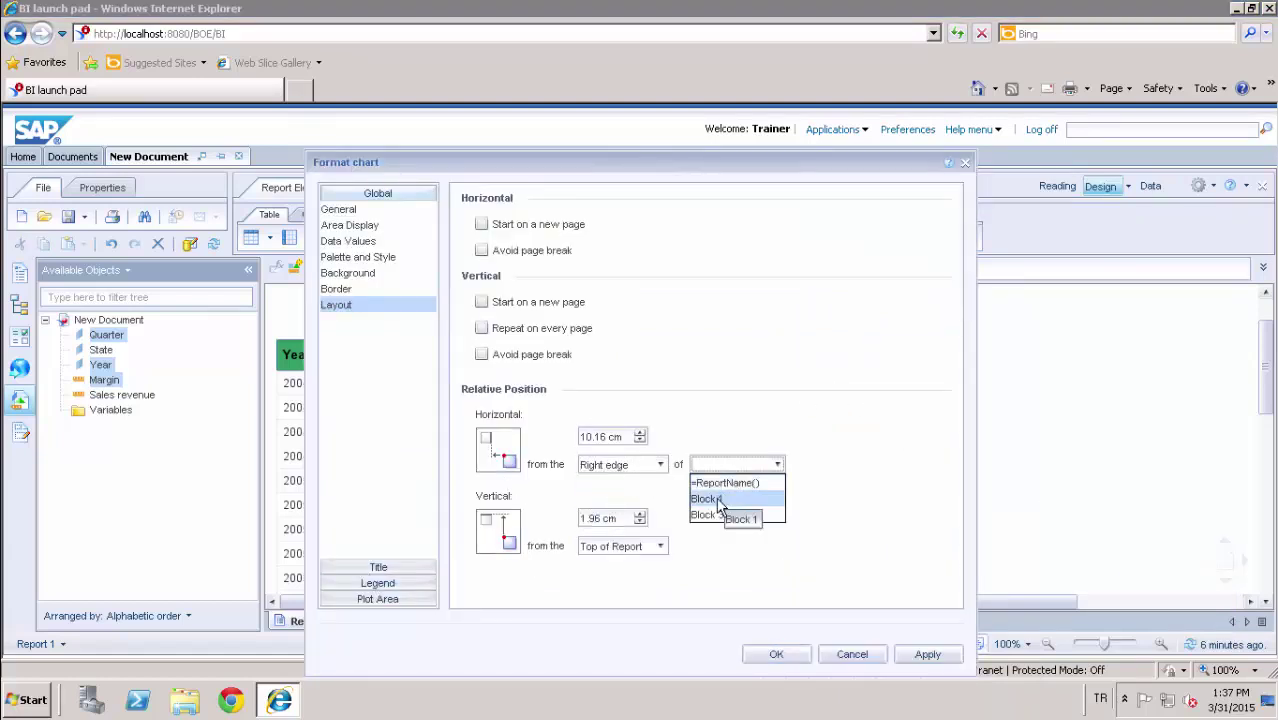
left_click(716, 500)
left_click(602, 436)
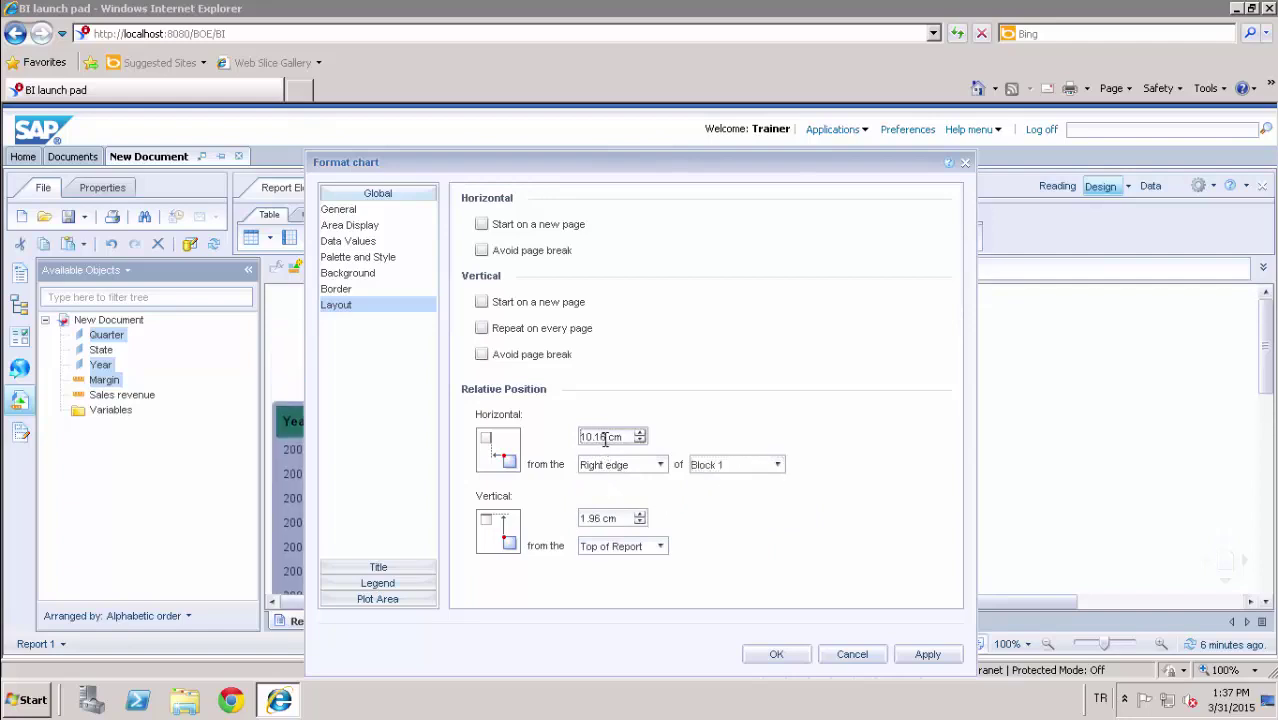
triple_click(581, 437)
type("1 cm")
left_click(772, 655)
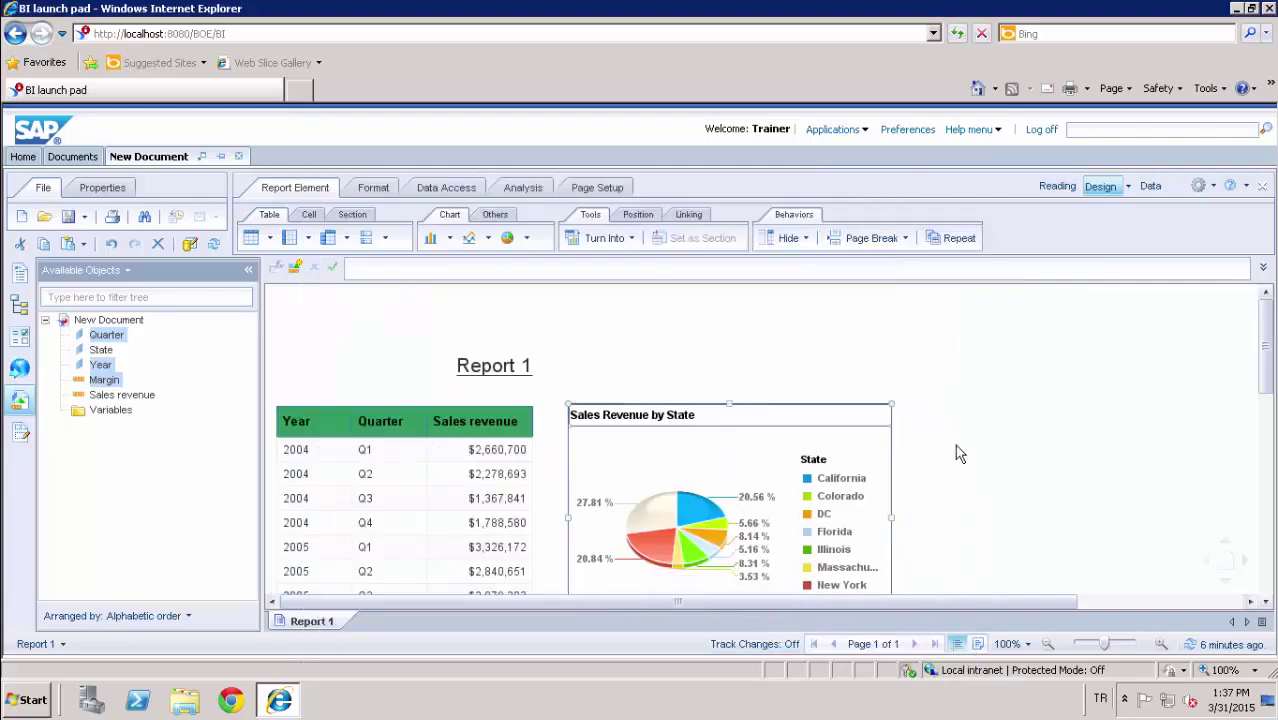
- Drag the sales table right, then back up and left, and select the page header band
left_click(412, 347)
left_click_drag(412, 347, 474, 369)
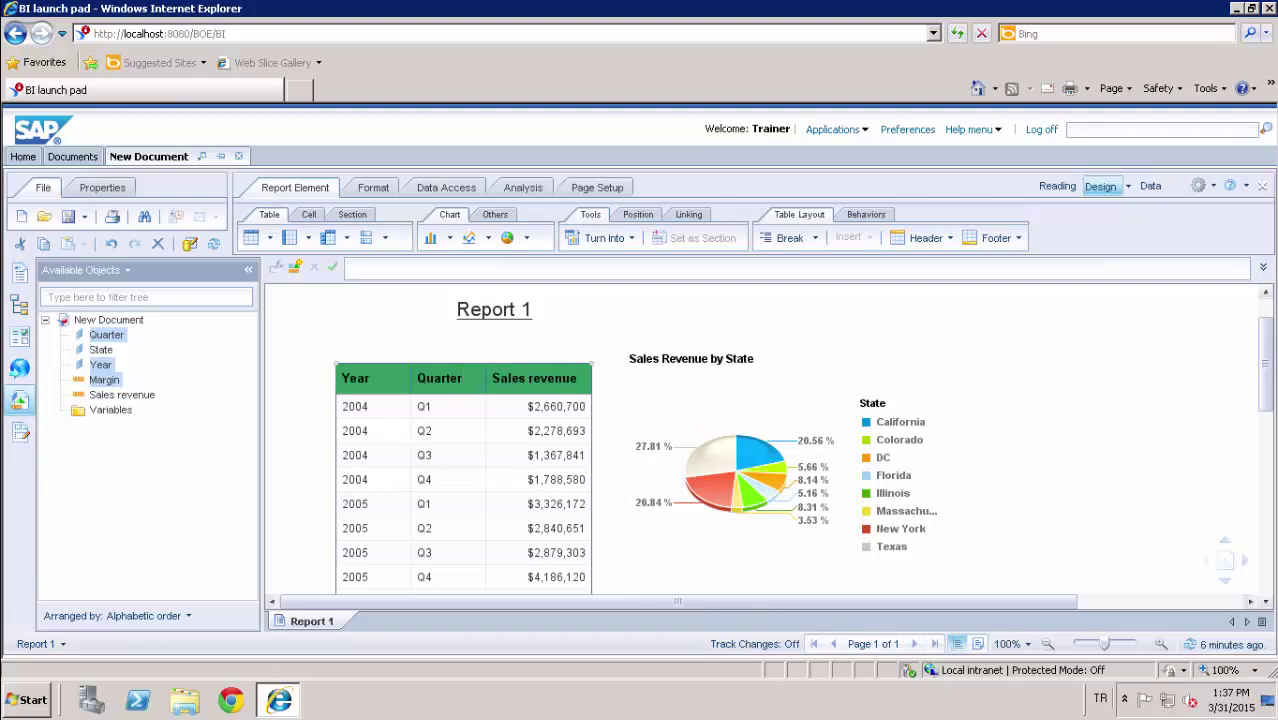
left_click_drag(1272, 428, 1272, 380)
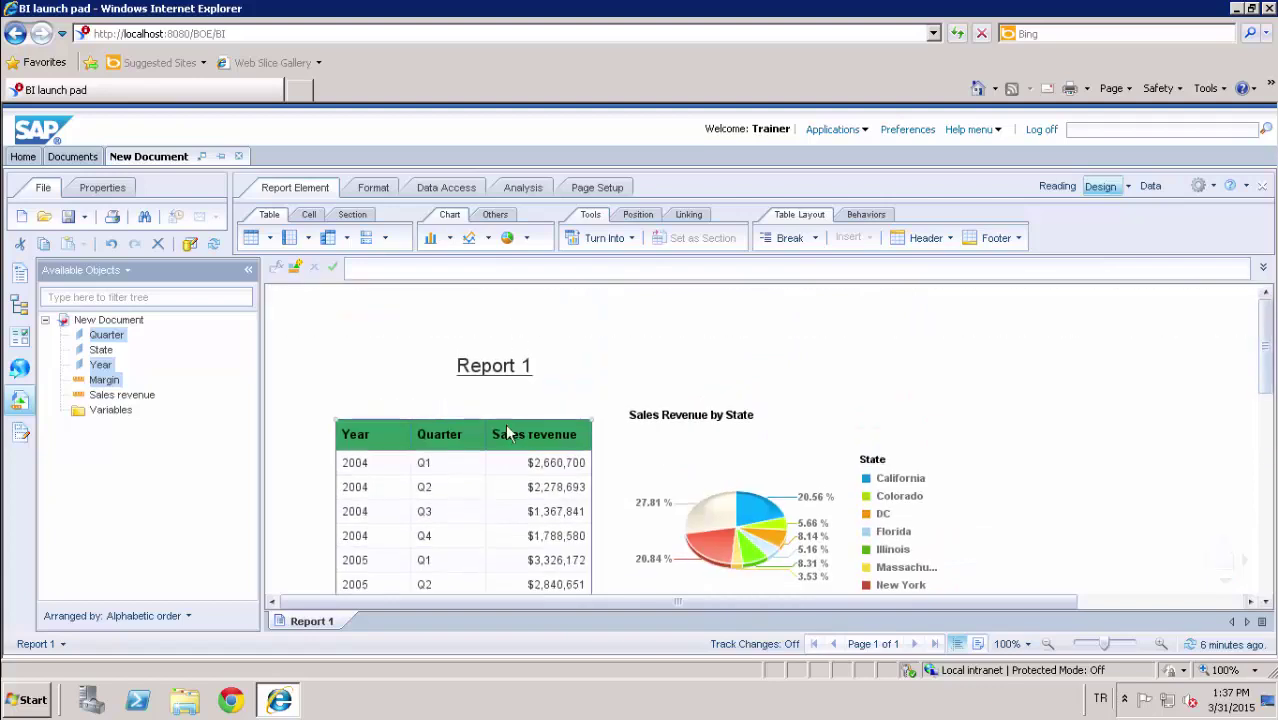
left_click_drag(501, 418, 449, 404)
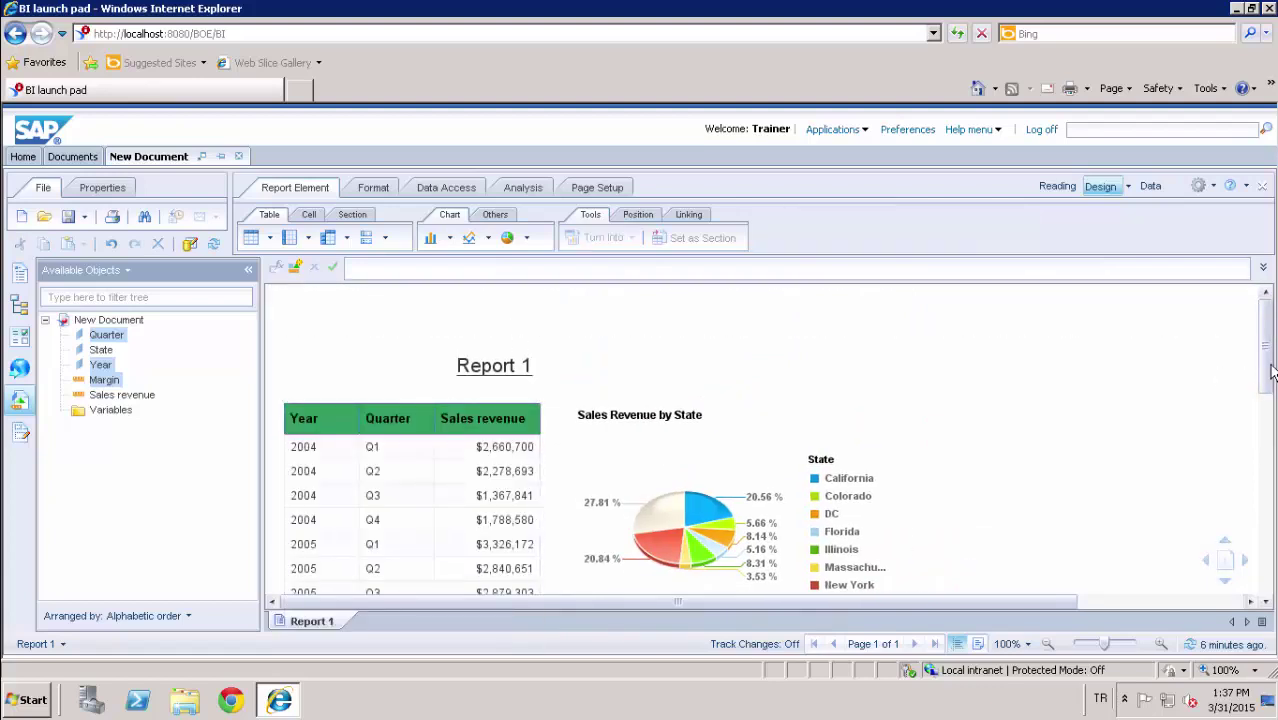
left_click_drag(1270, 375, 1236, 405)
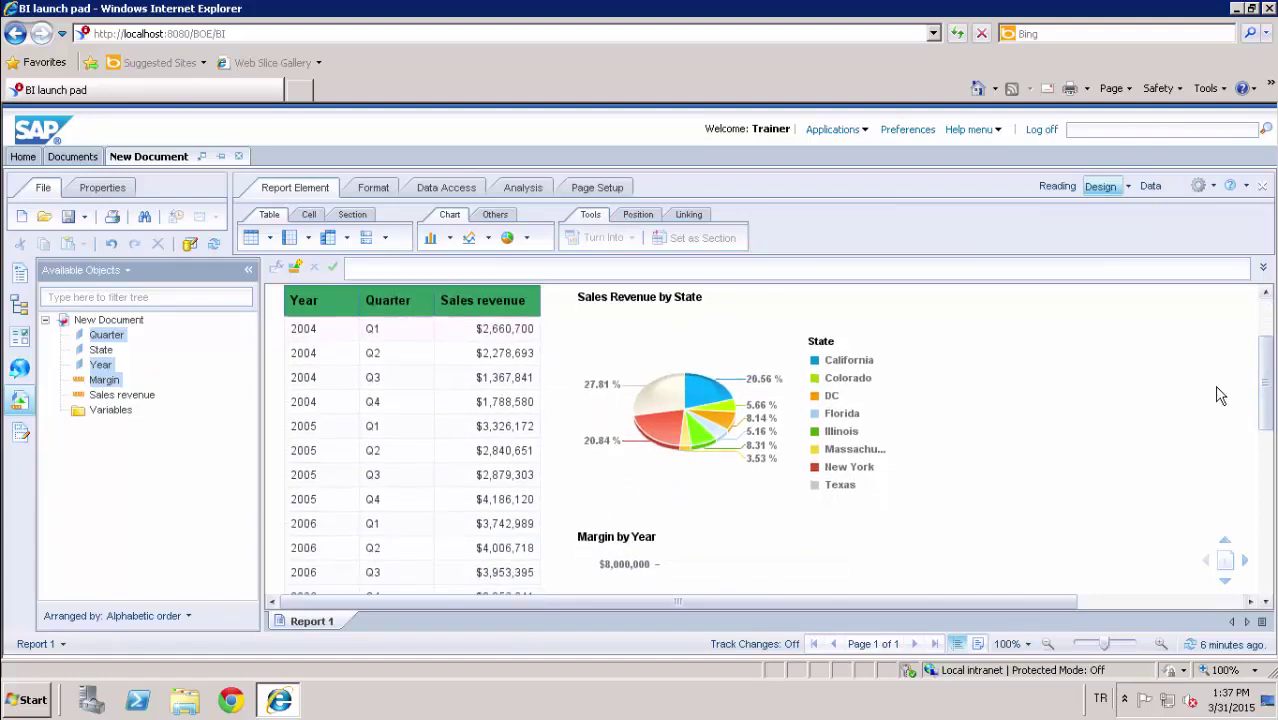
scroll(1218, 395, "up", 2)
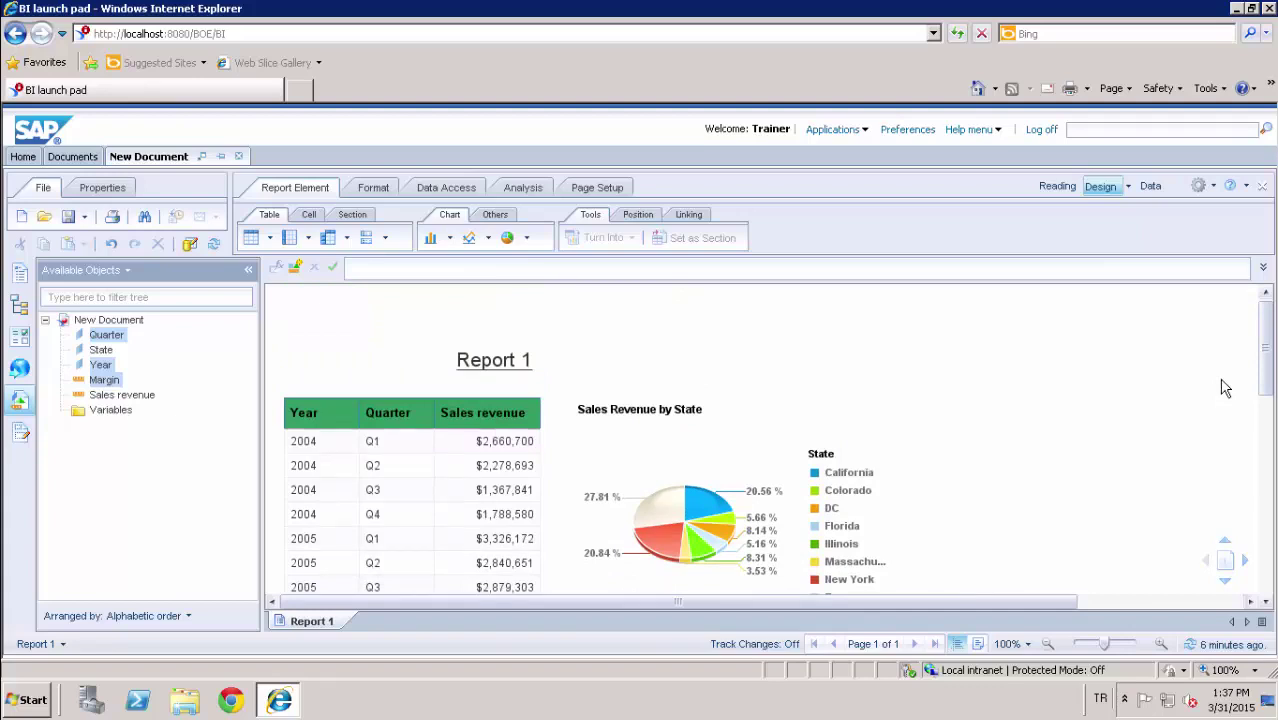
left_click(540, 313)
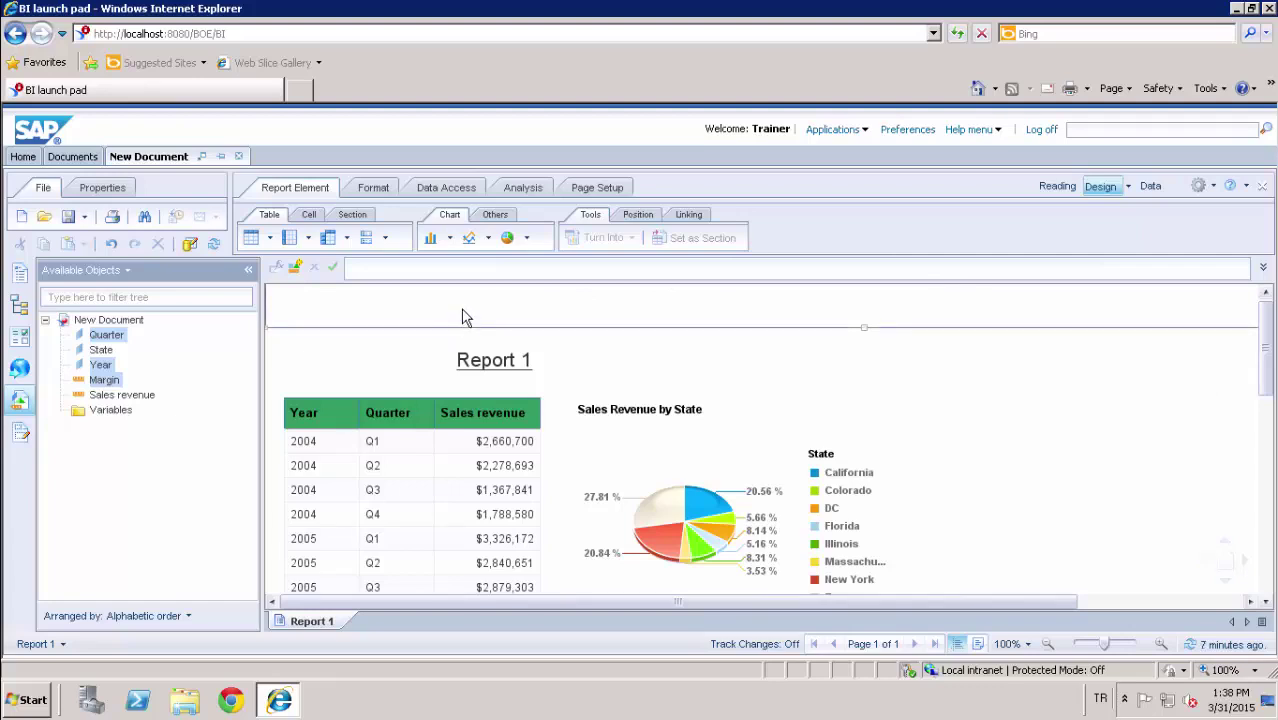
- Set sap_logo.png from Traninig_Documents as the header background image and make the header taller
right_click(331, 312)
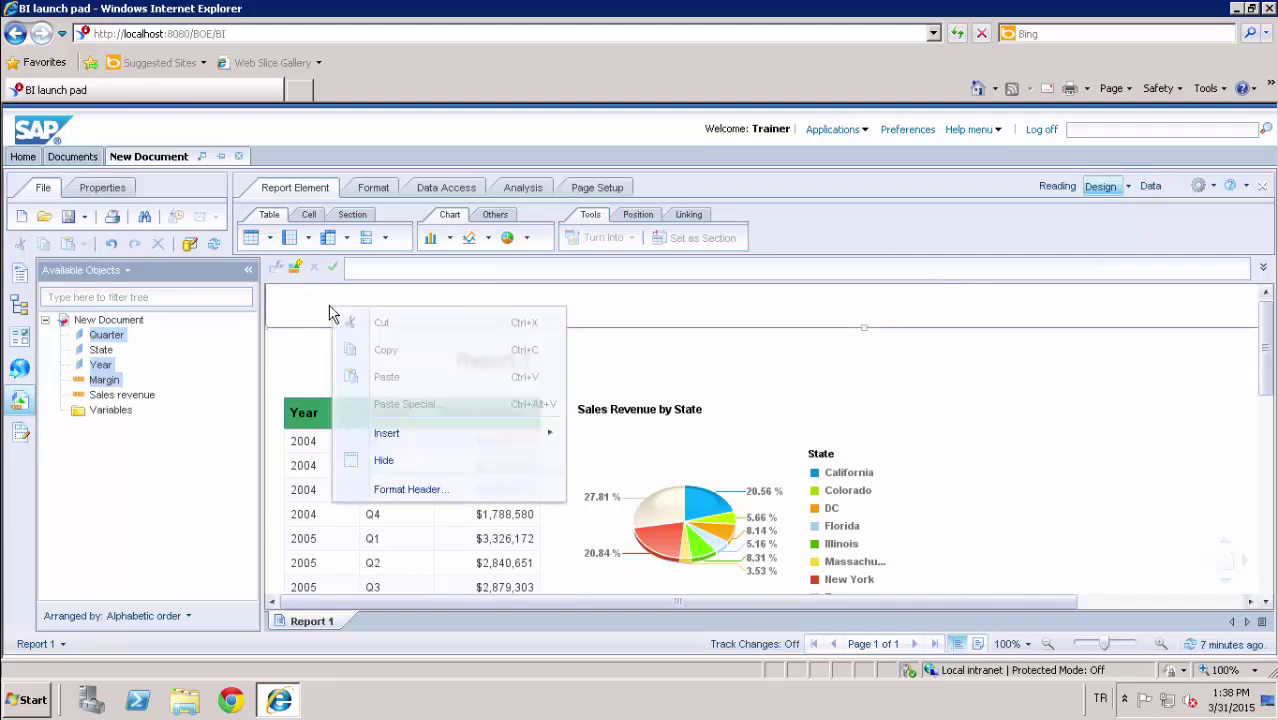
left_click(405, 490)
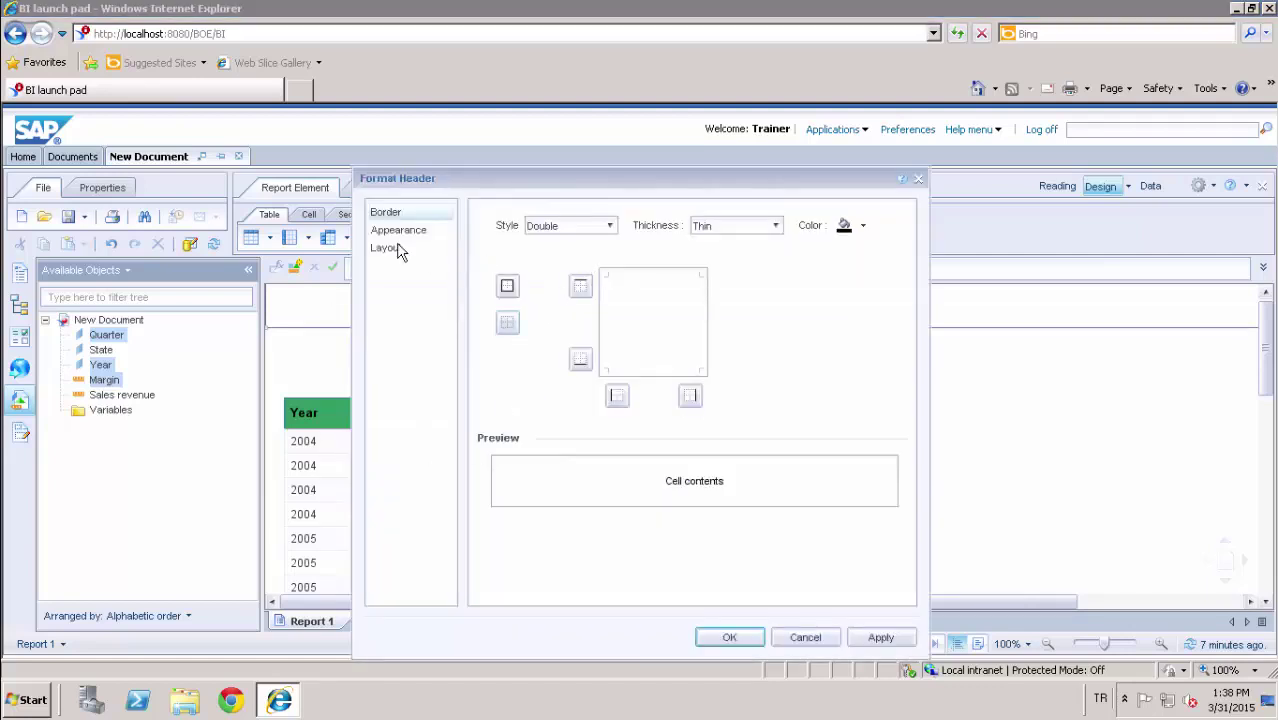
left_click(397, 234)
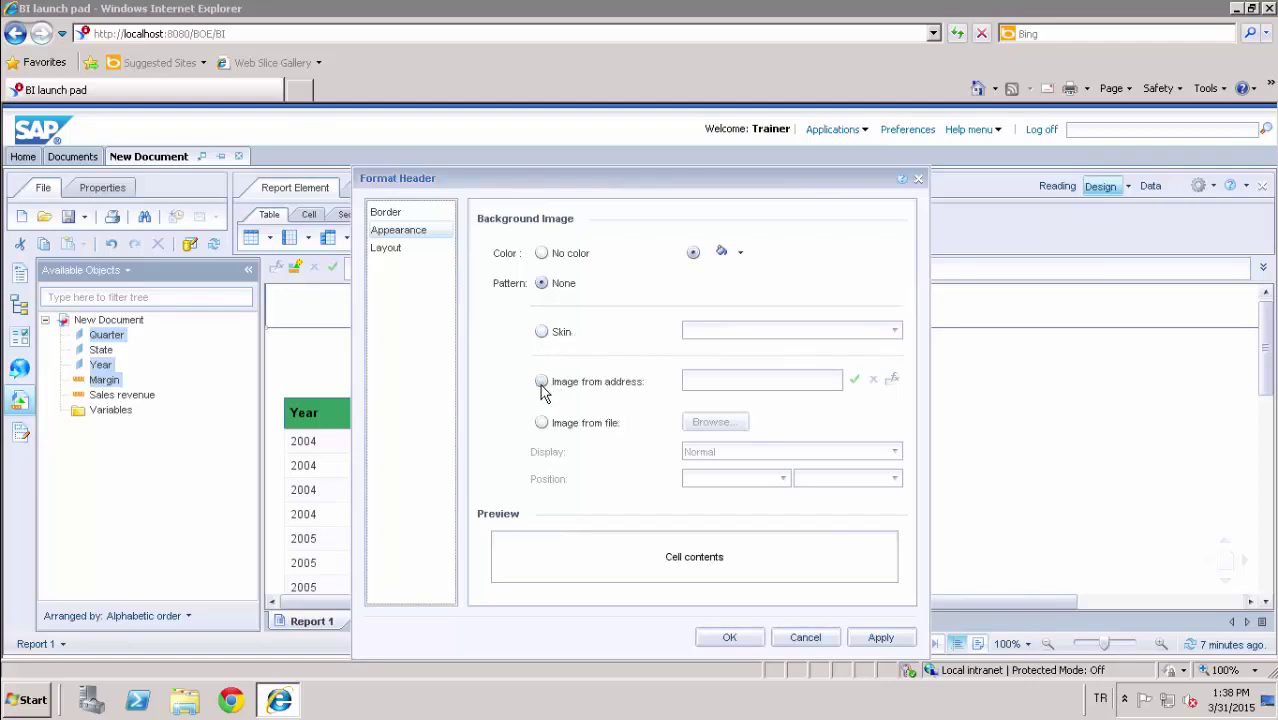
left_click(541, 422)
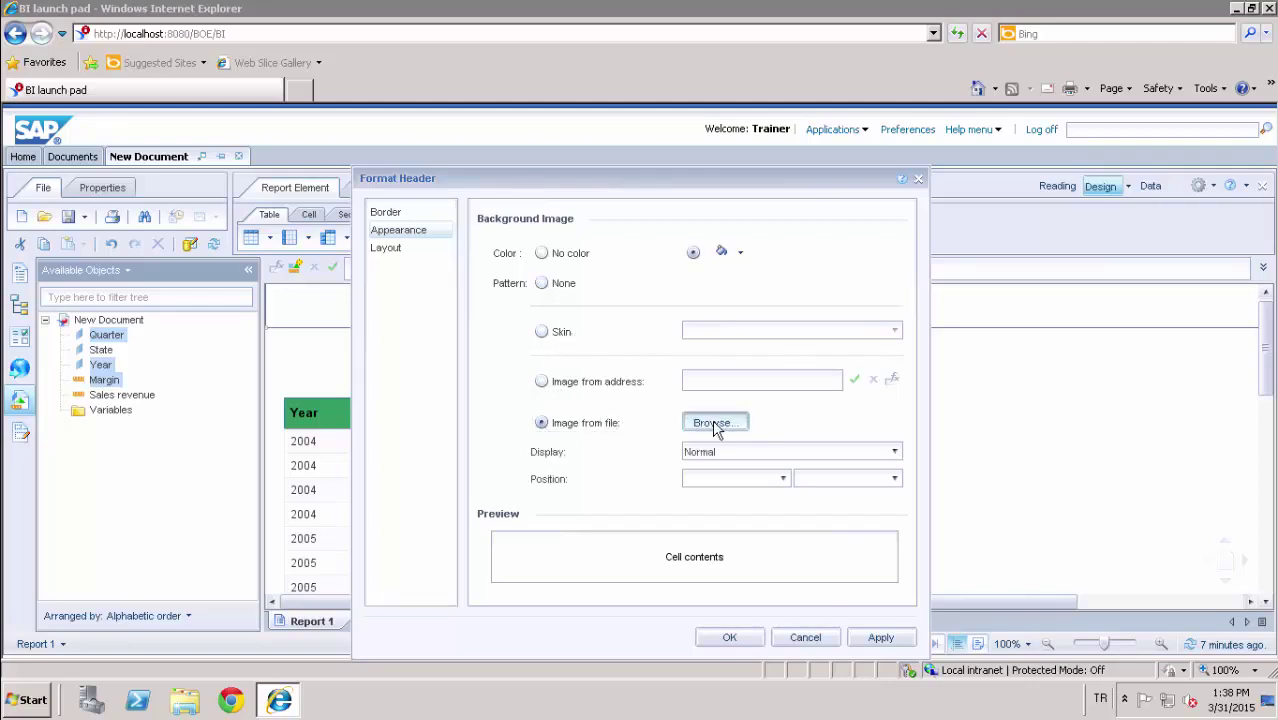
left_click(725, 421)
left_click(426, 320)
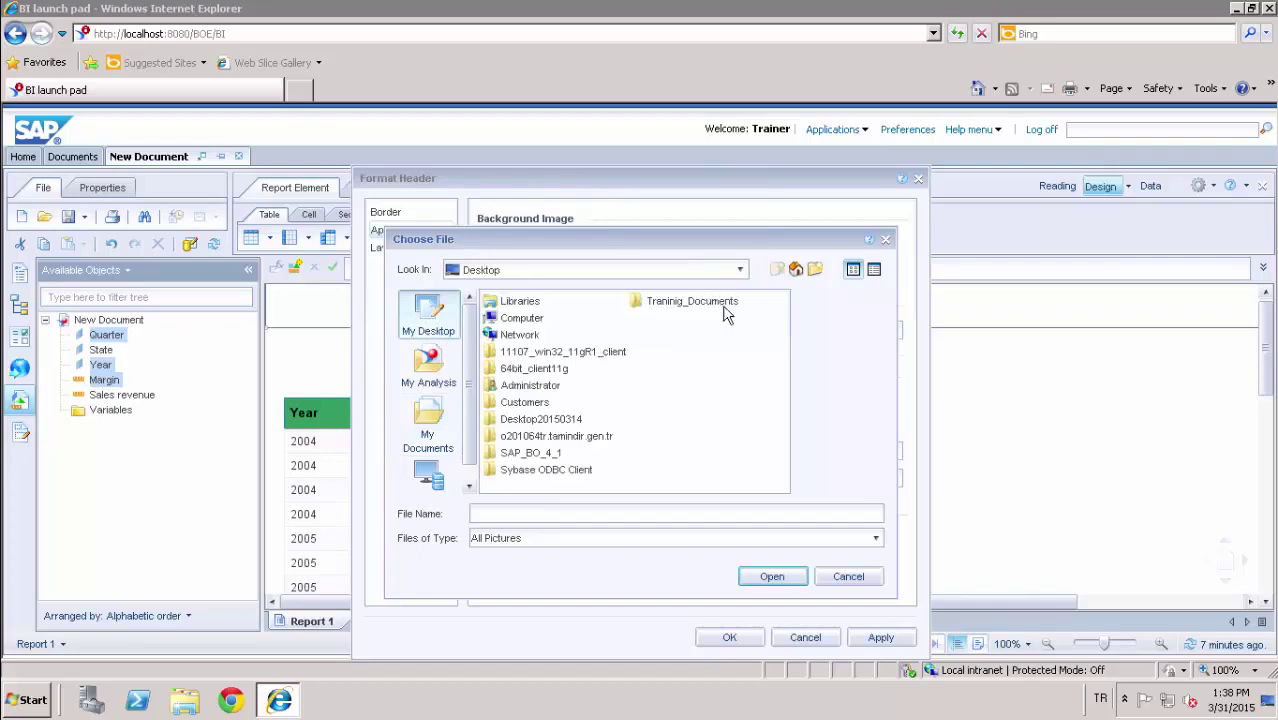
double_click(677, 304)
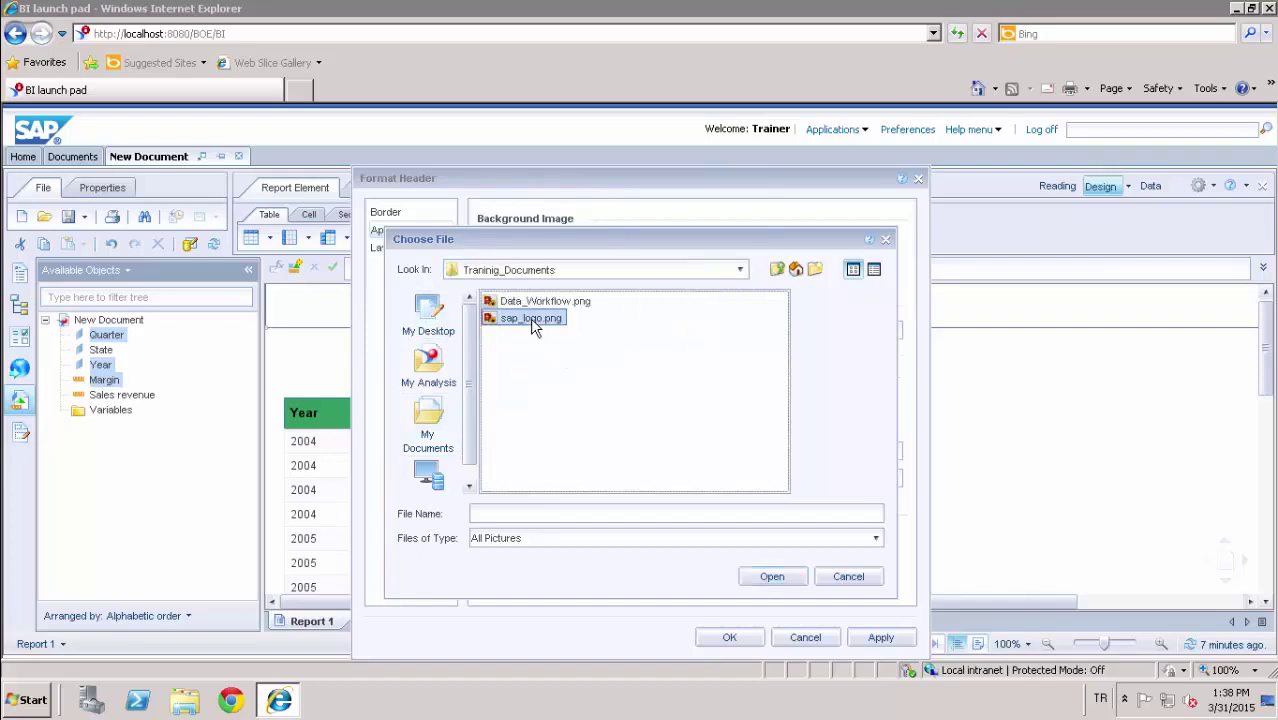
left_click(530, 318)
left_click(772, 576)
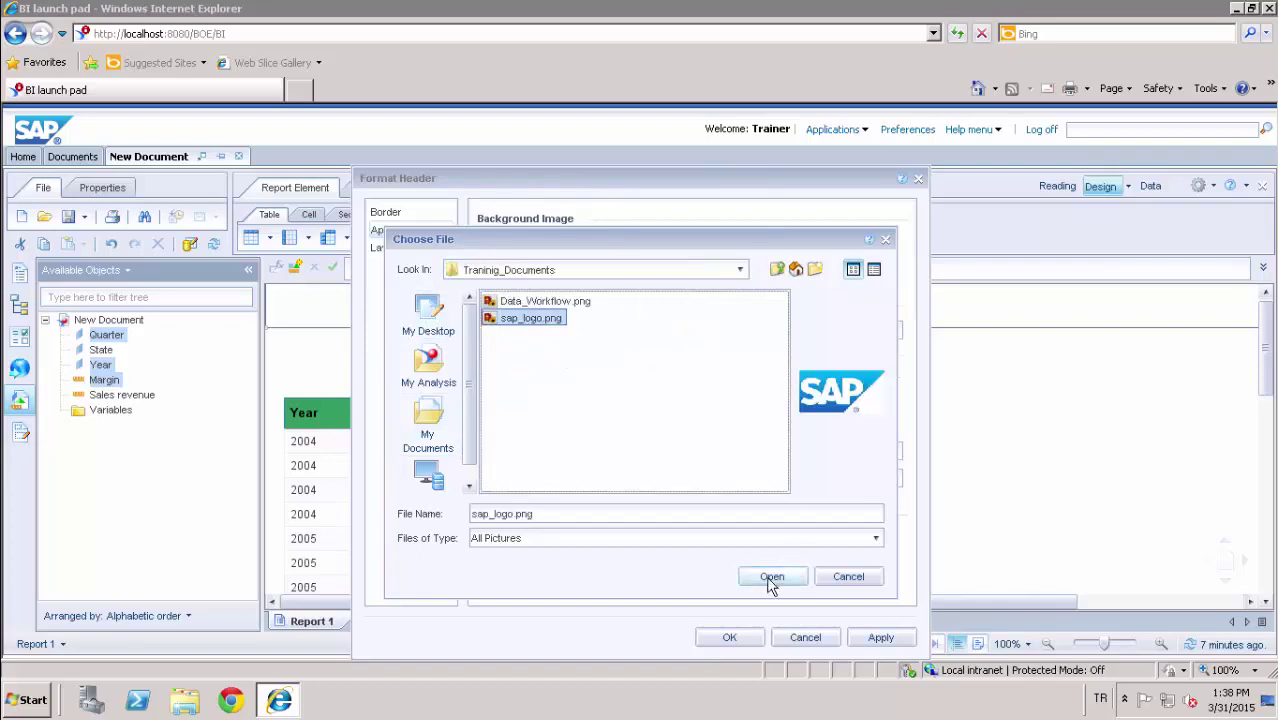
left_click(730, 640)
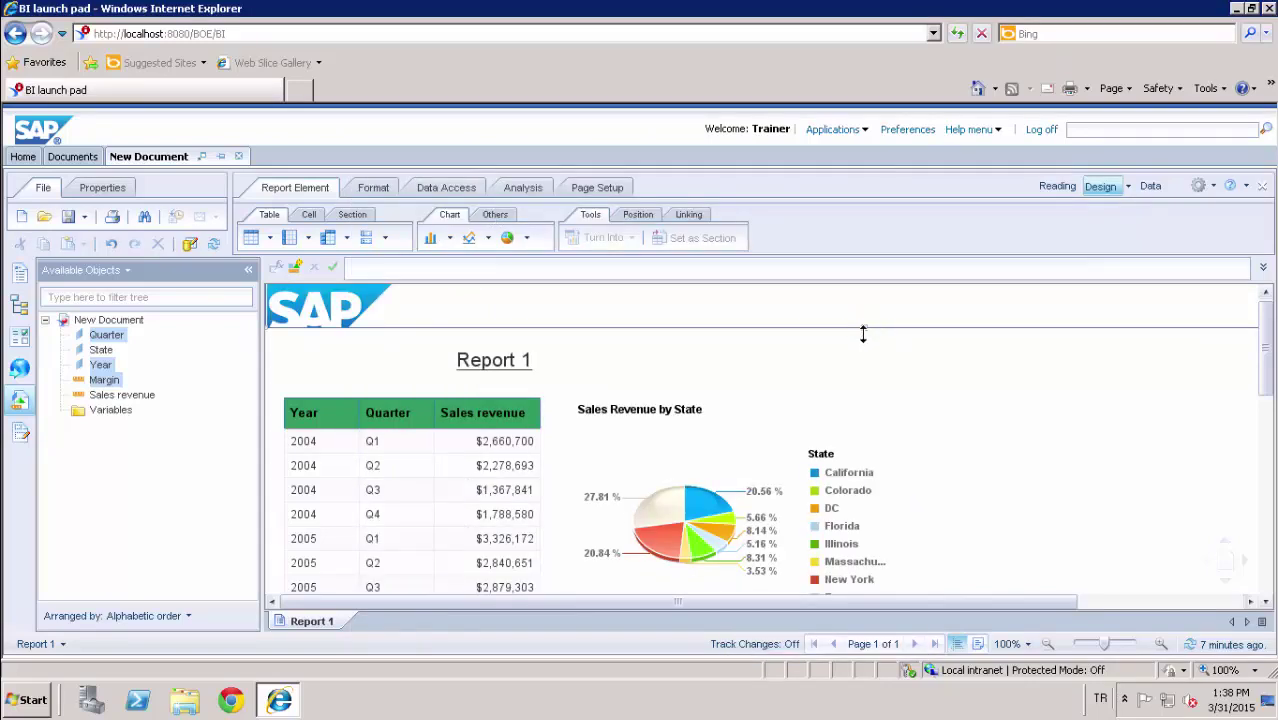
left_click_drag(863, 344, 863, 344)
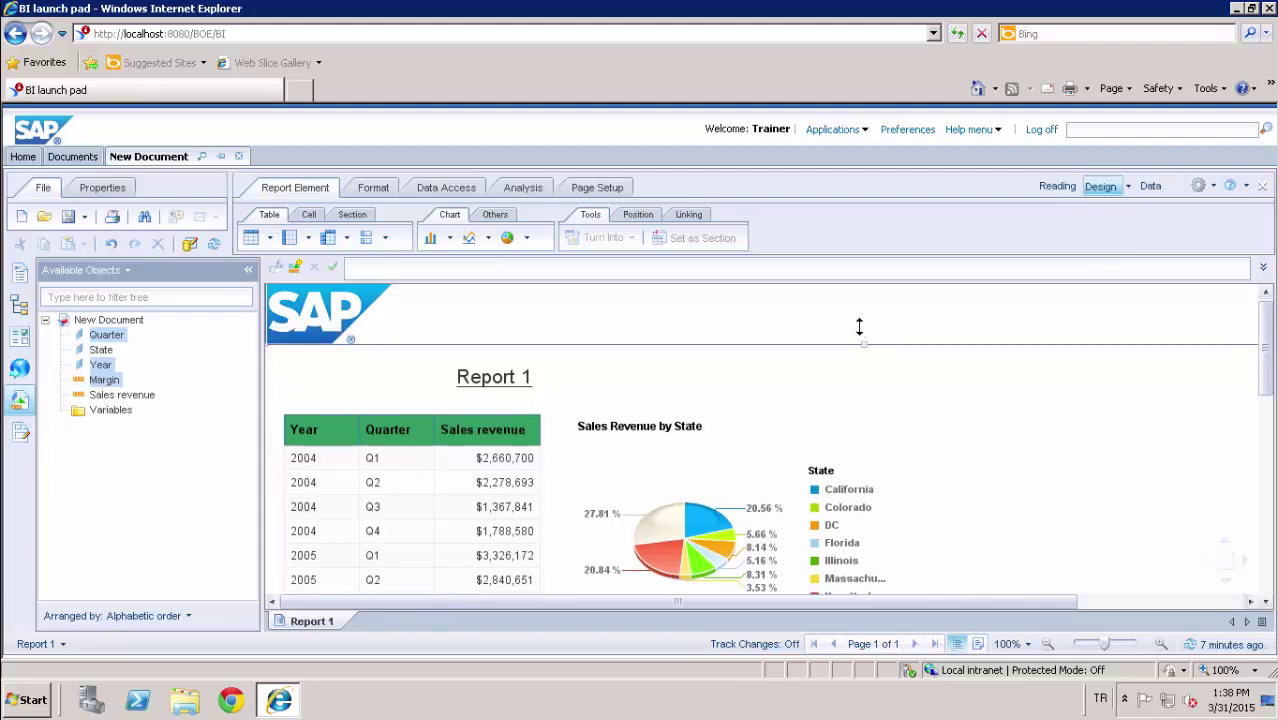
- Replace the title cell's =ReportName() formula with ="Sales Analysis"
left_click(648, 369)
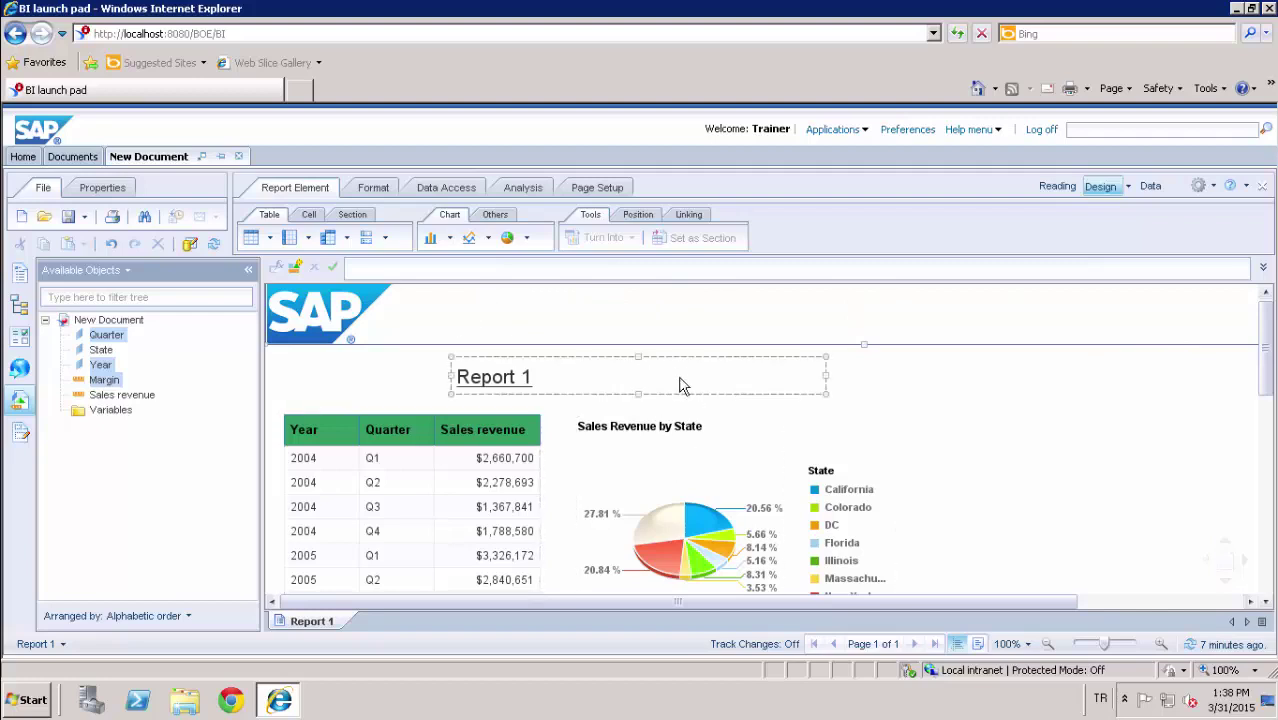
left_click(537, 387)
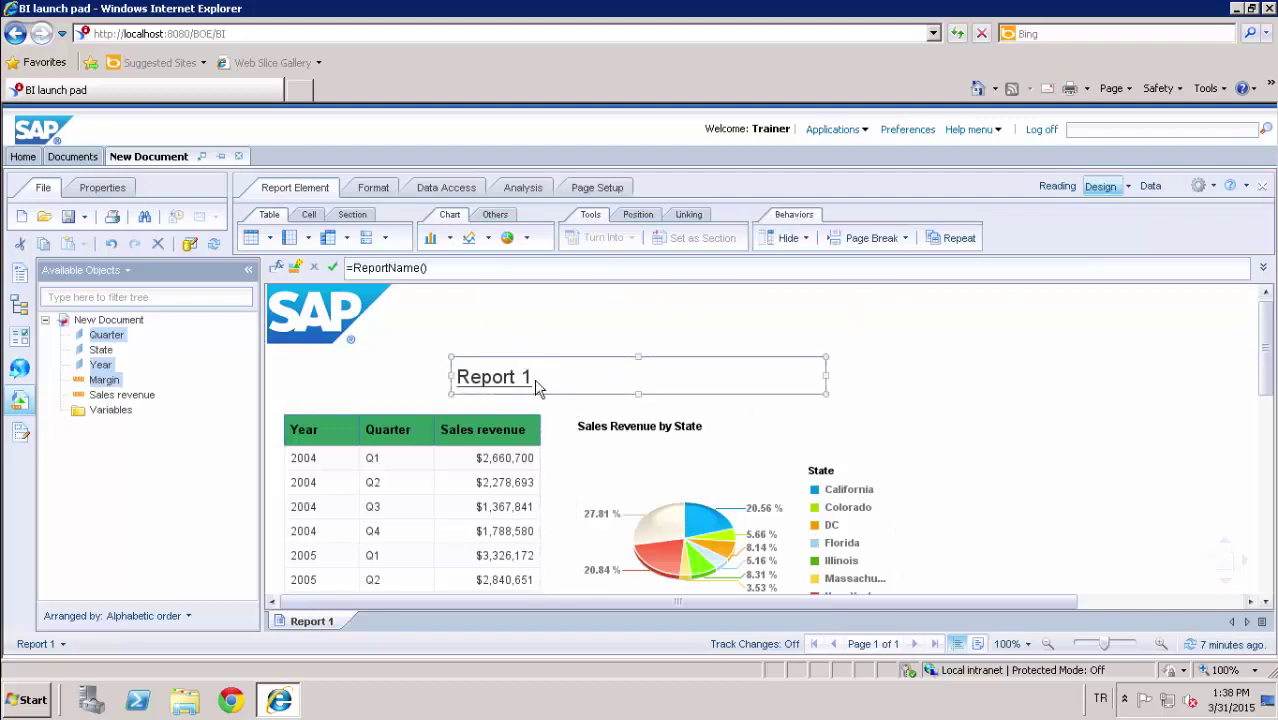
left_click(430, 268)
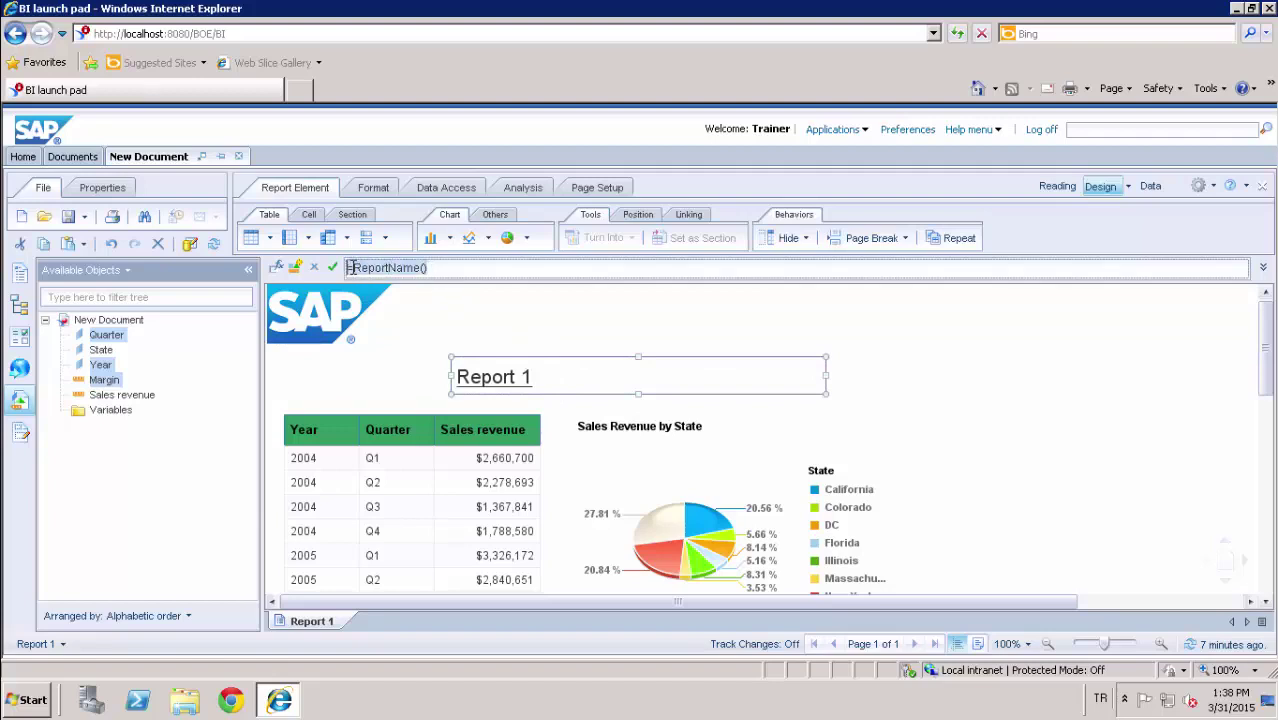
key("Delete")
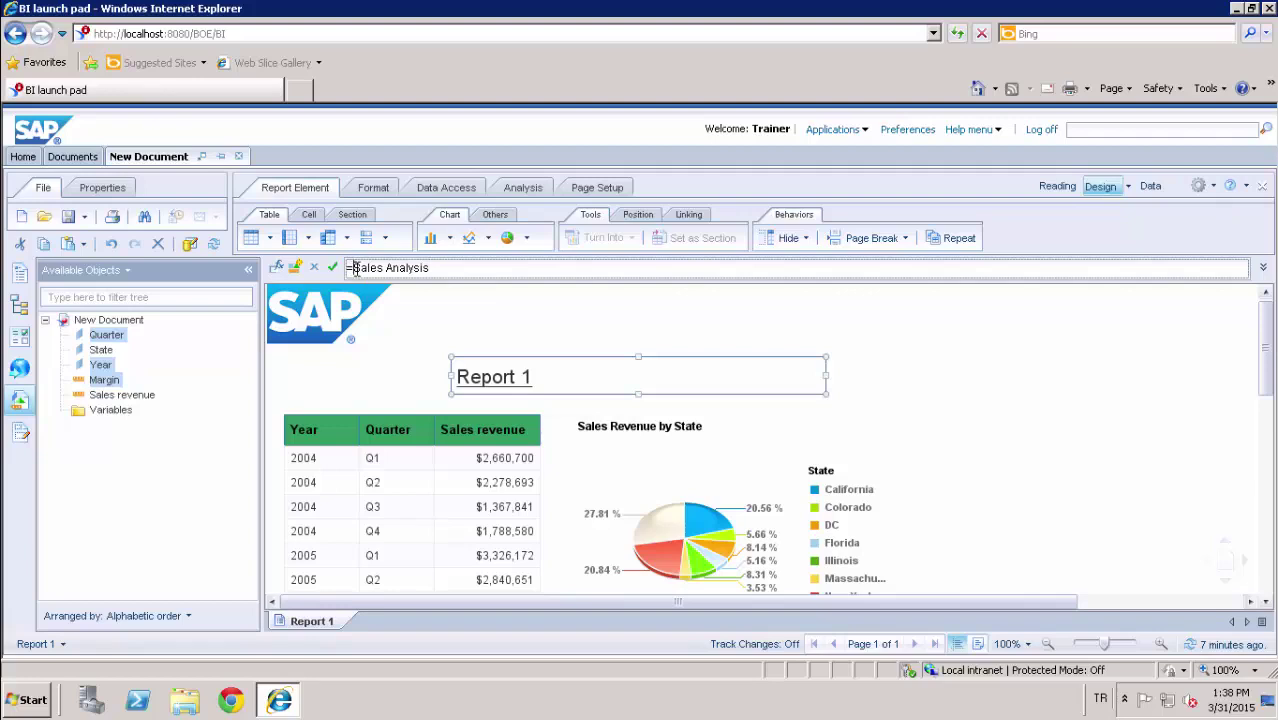
left_click(355, 268)
type("\"")
key("Return")
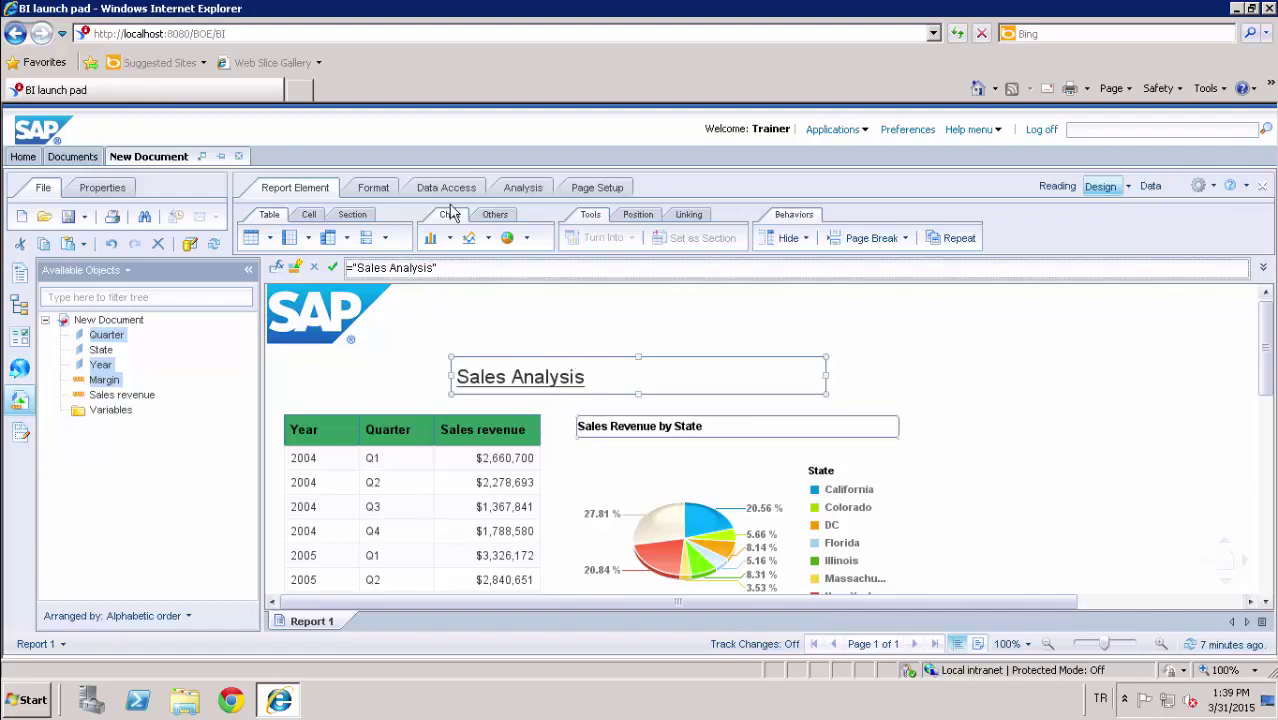
- Centre the Sales Analysis title using the Format tab alignment
left_click(513, 192)
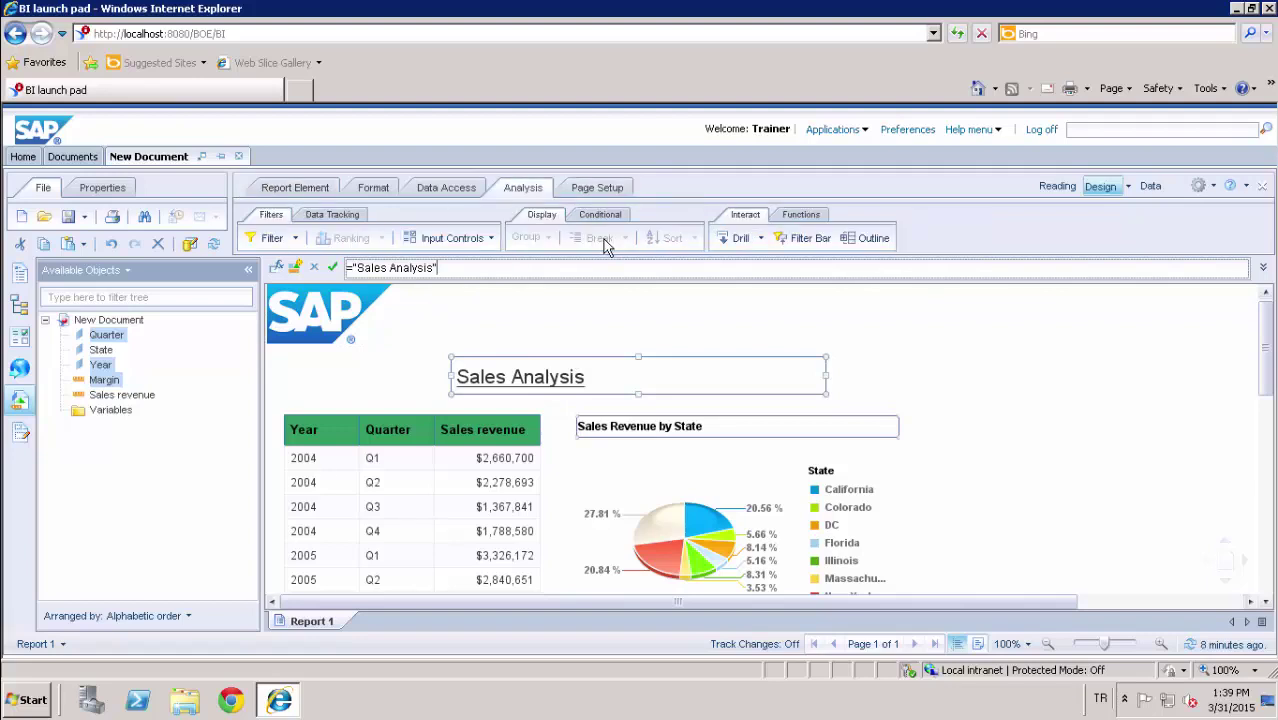
left_click(374, 188)
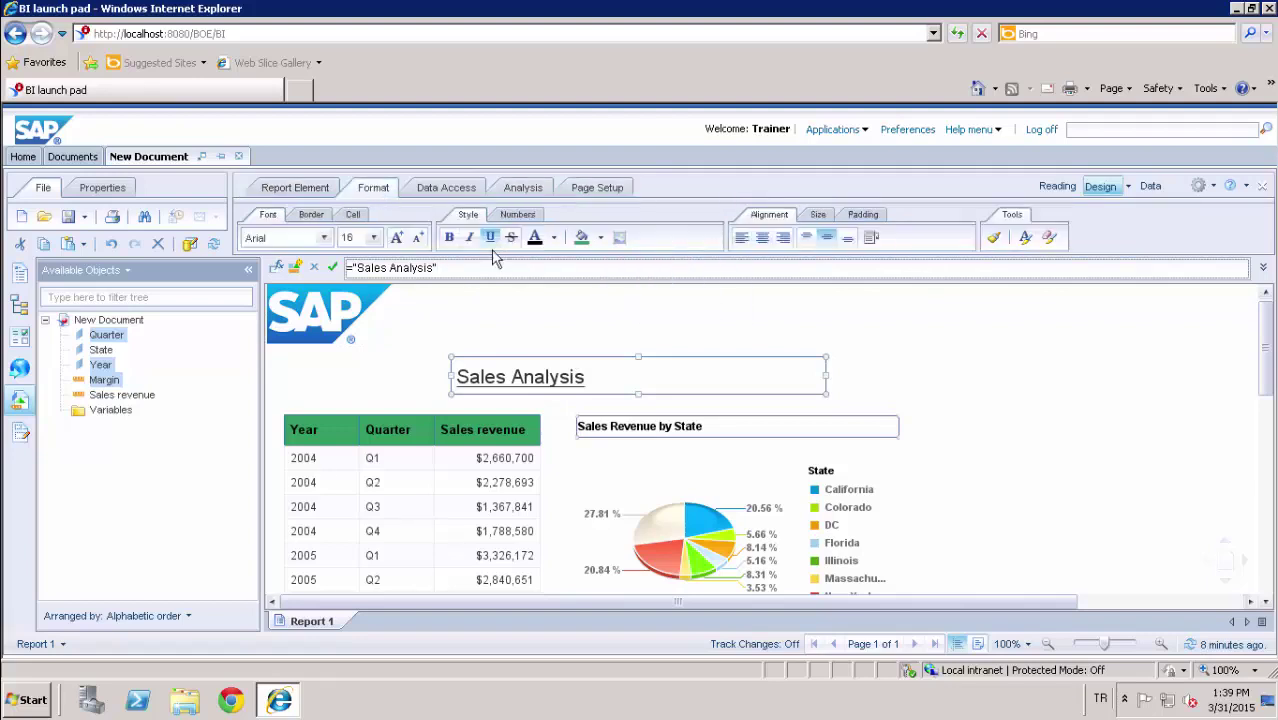
left_click(764, 240)
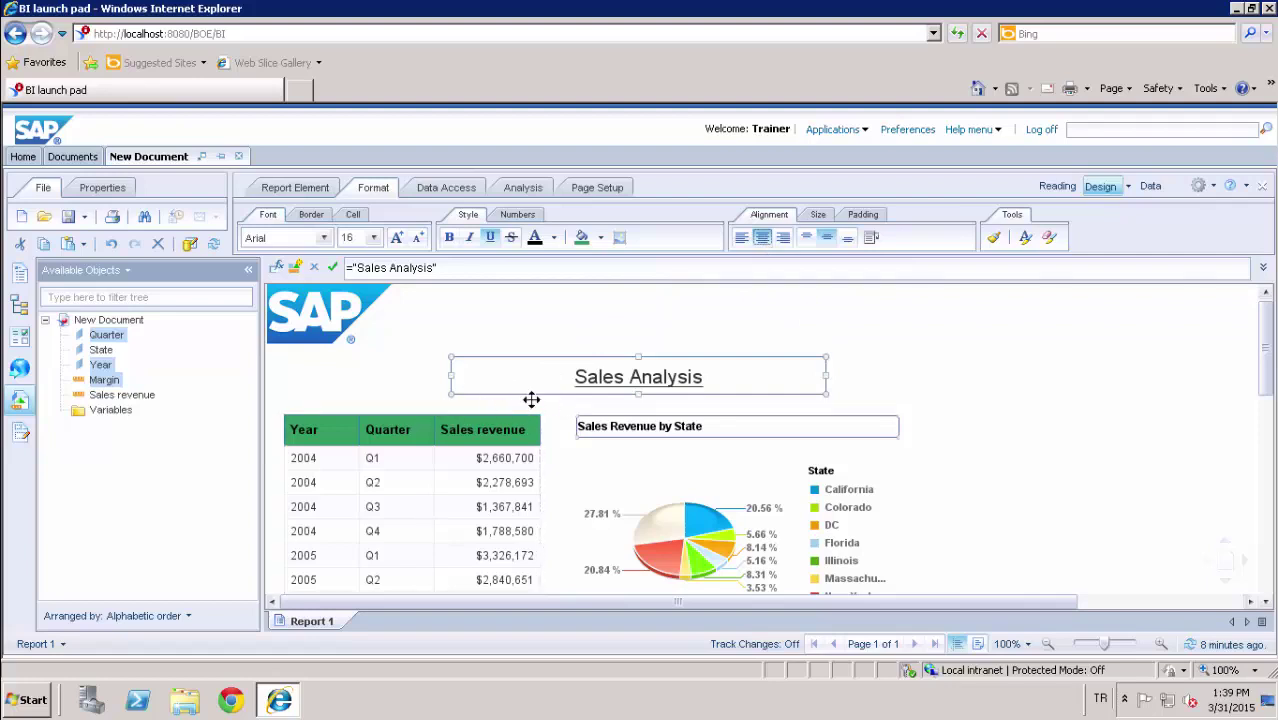
- Insert a predefined Last Refresh Date cell to the right of the title
left_click(311, 215)
left_click(350, 215)
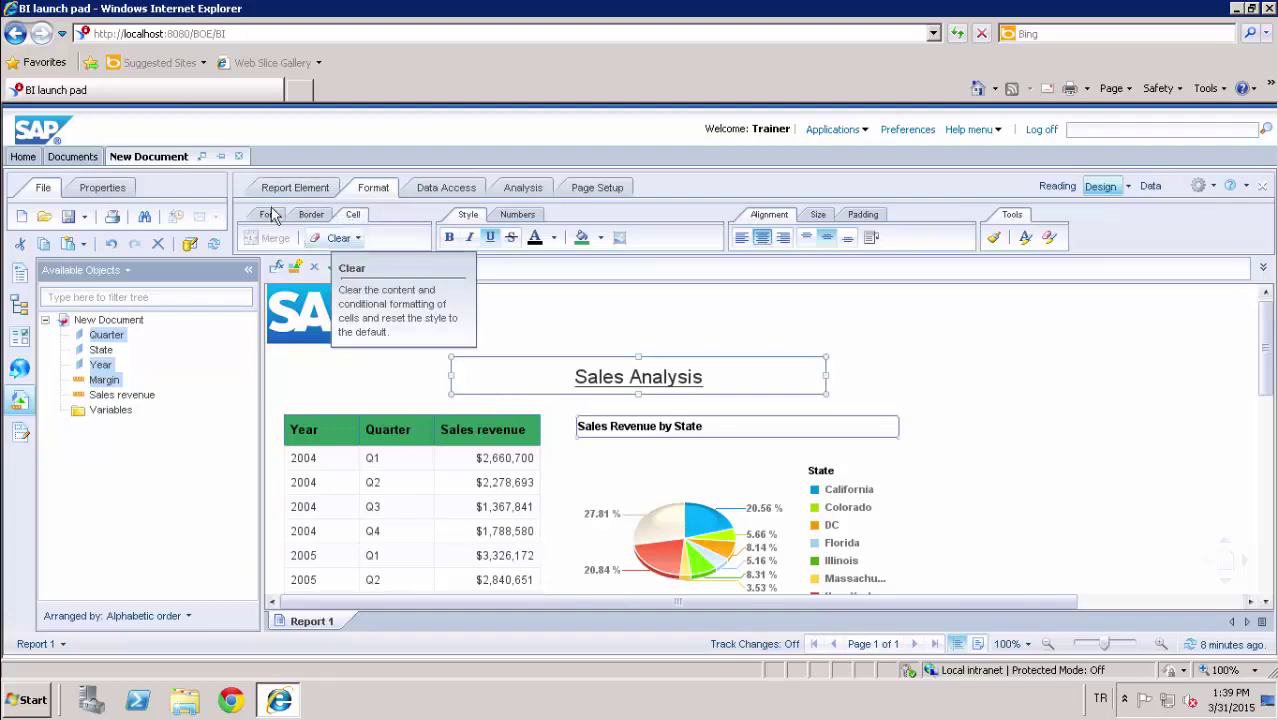
left_click(295, 187)
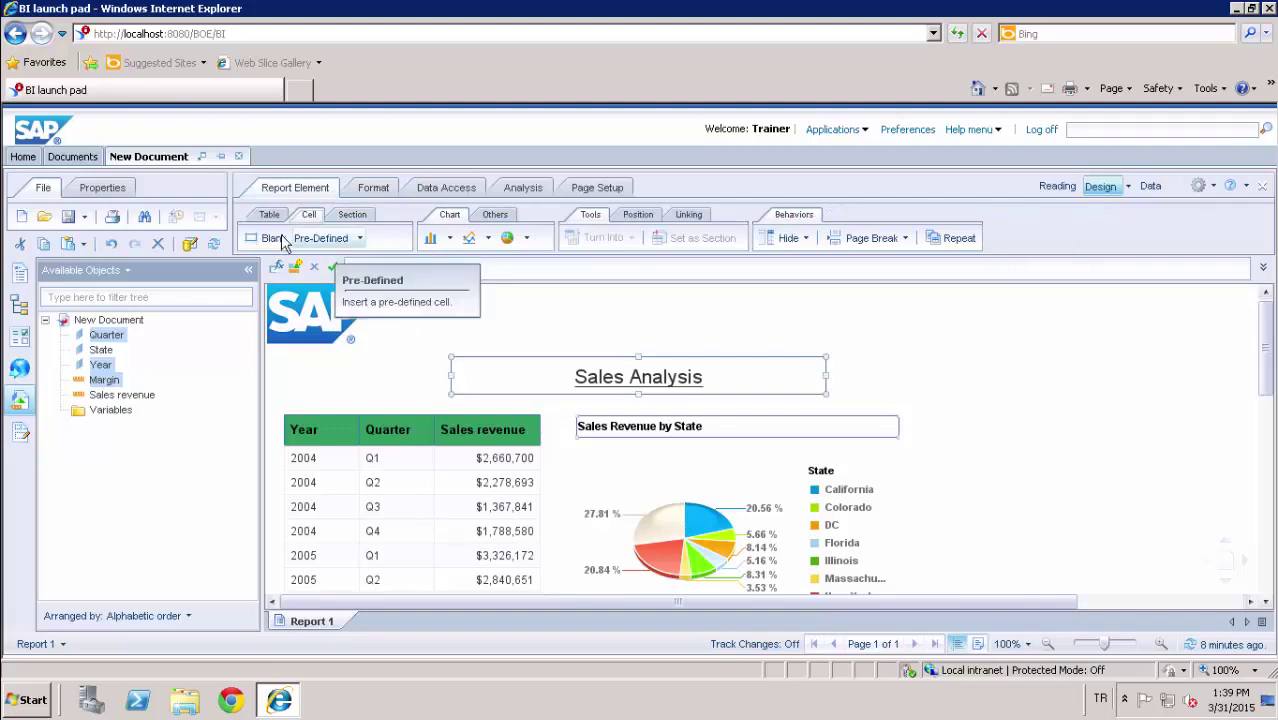
left_click(271, 240)
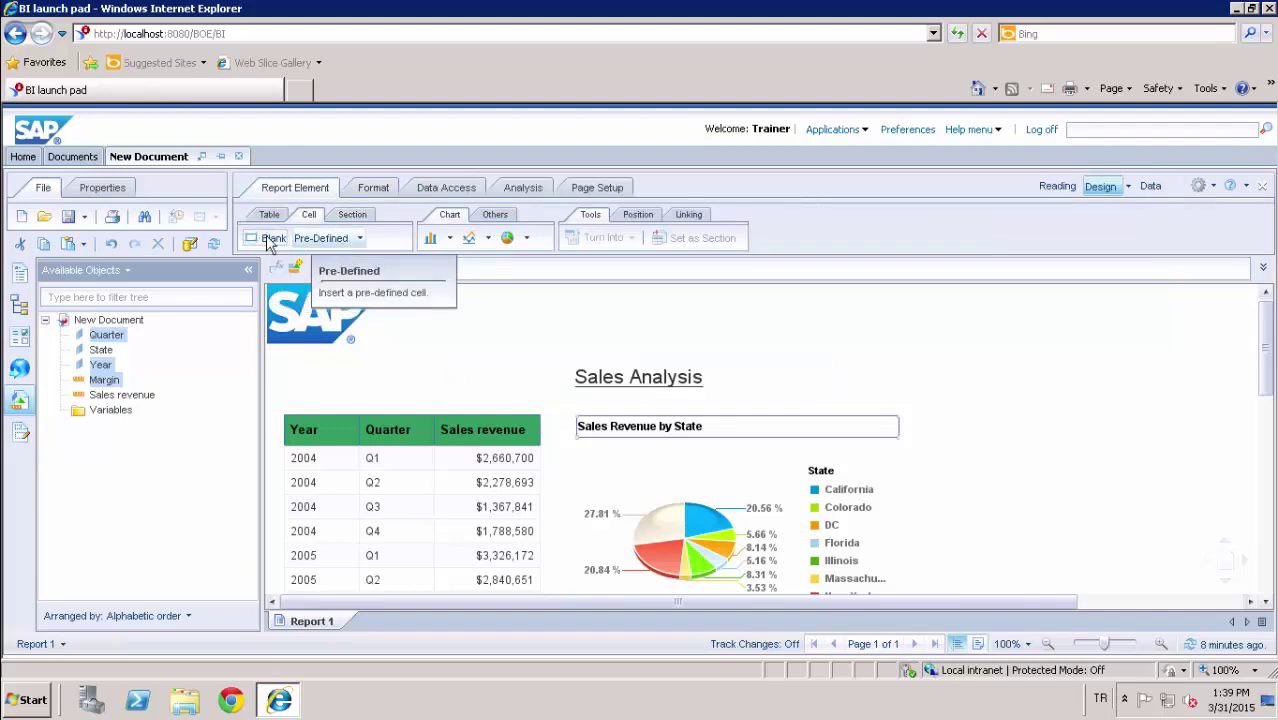
left_click(359, 239)
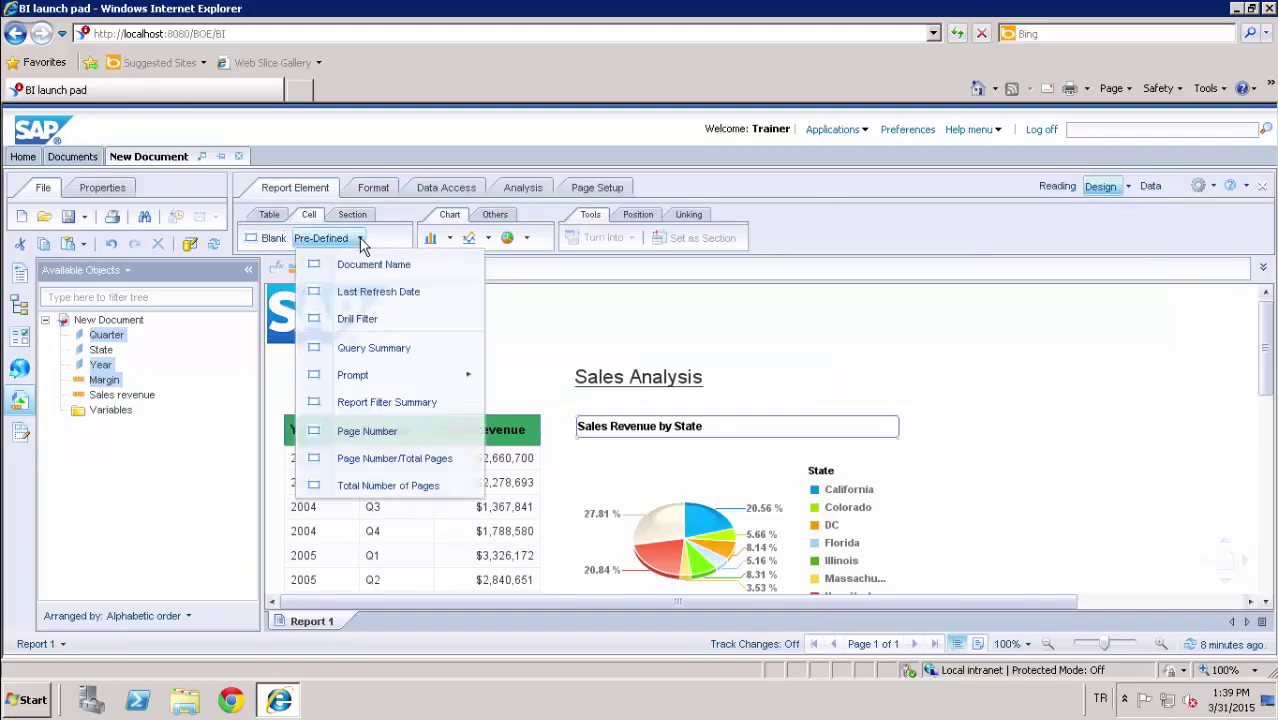
left_click(382, 294)
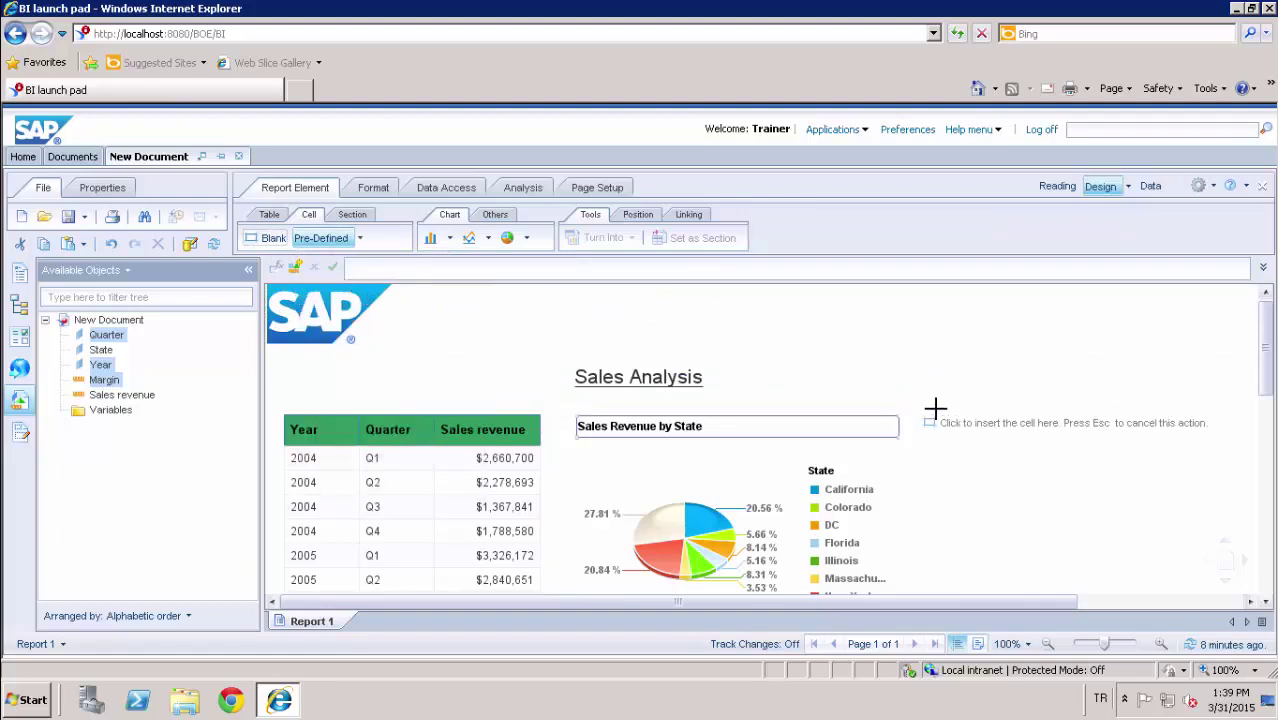
left_click(933, 386)
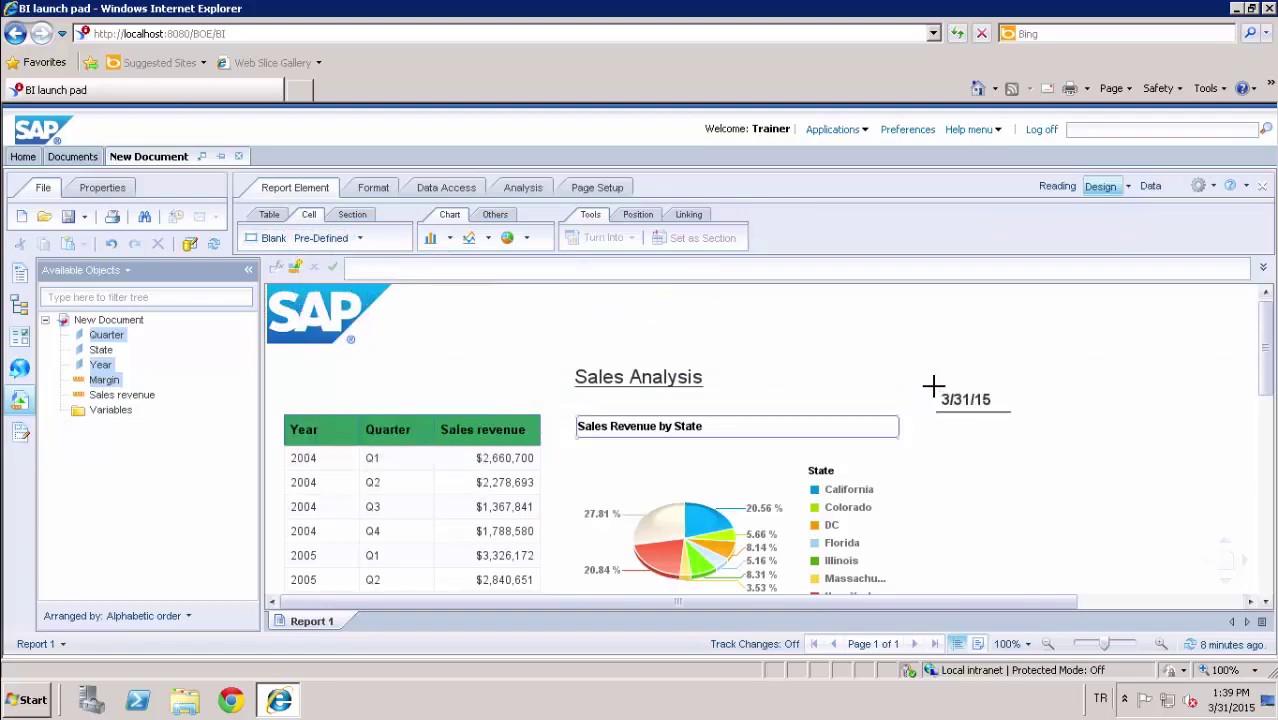
- Set the 3/31/15 date cell's font size to 10
left_click(374, 188)
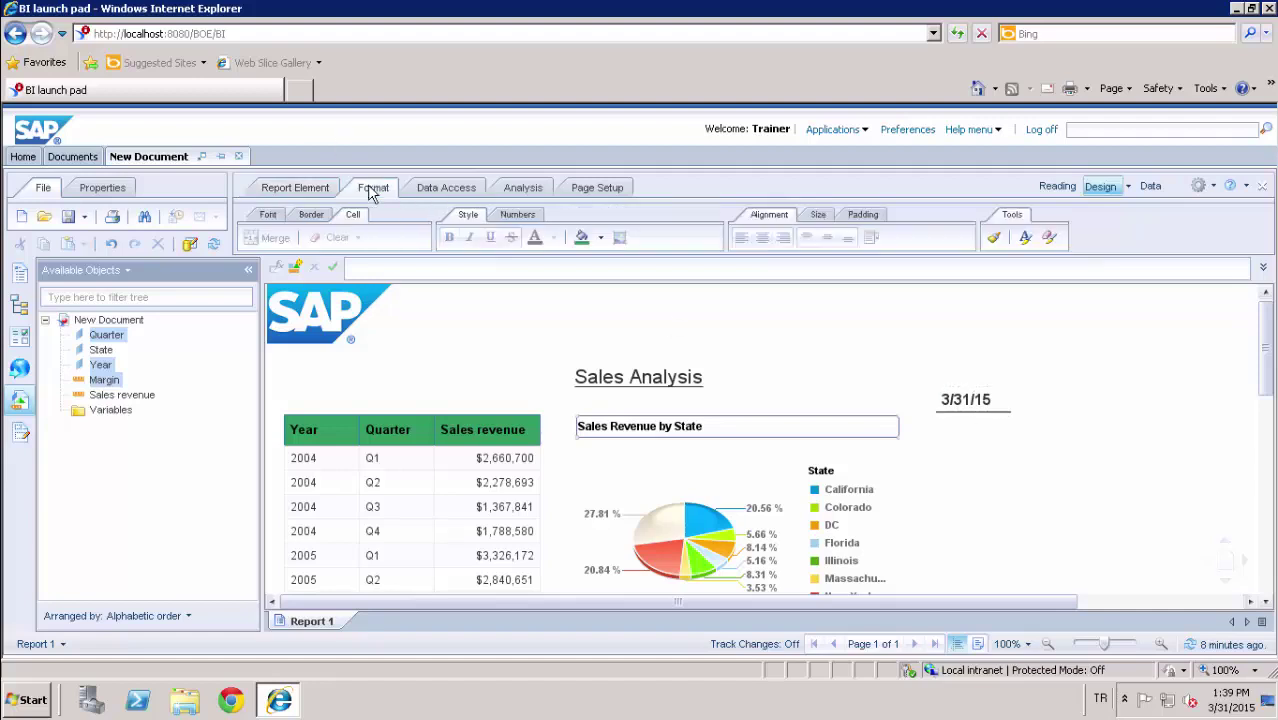
left_click(268, 215)
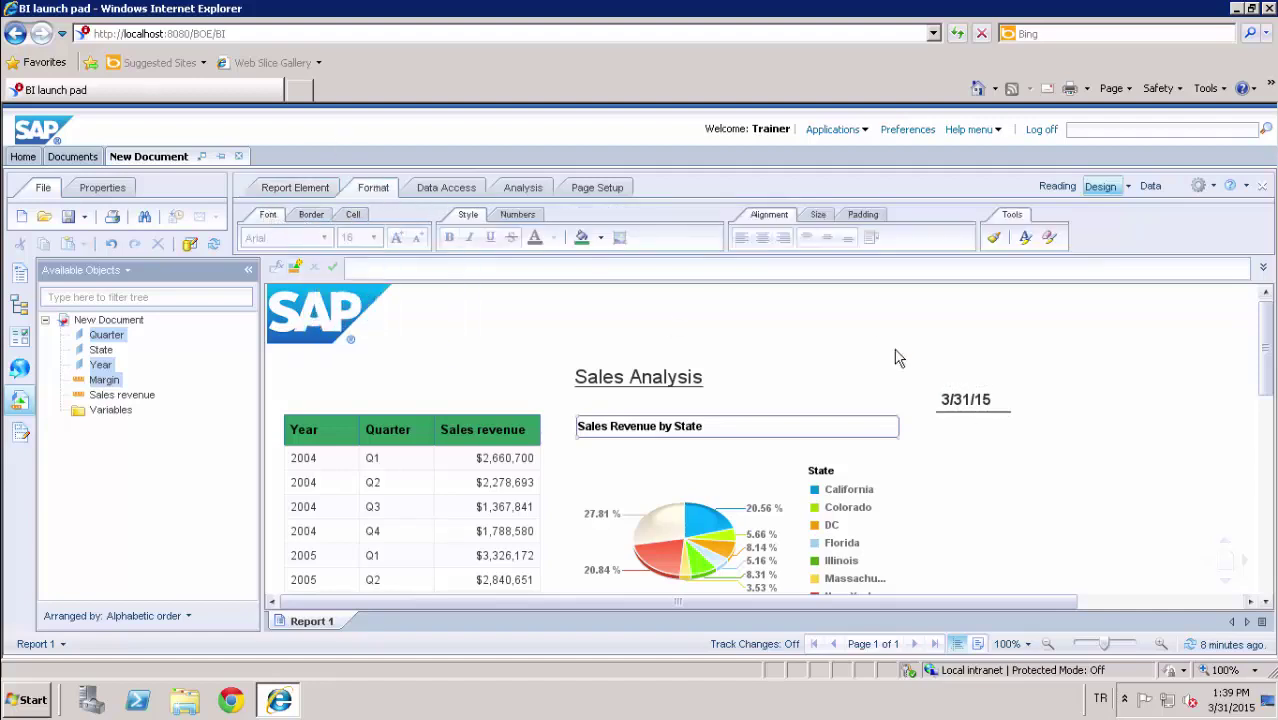
left_click(965, 399)
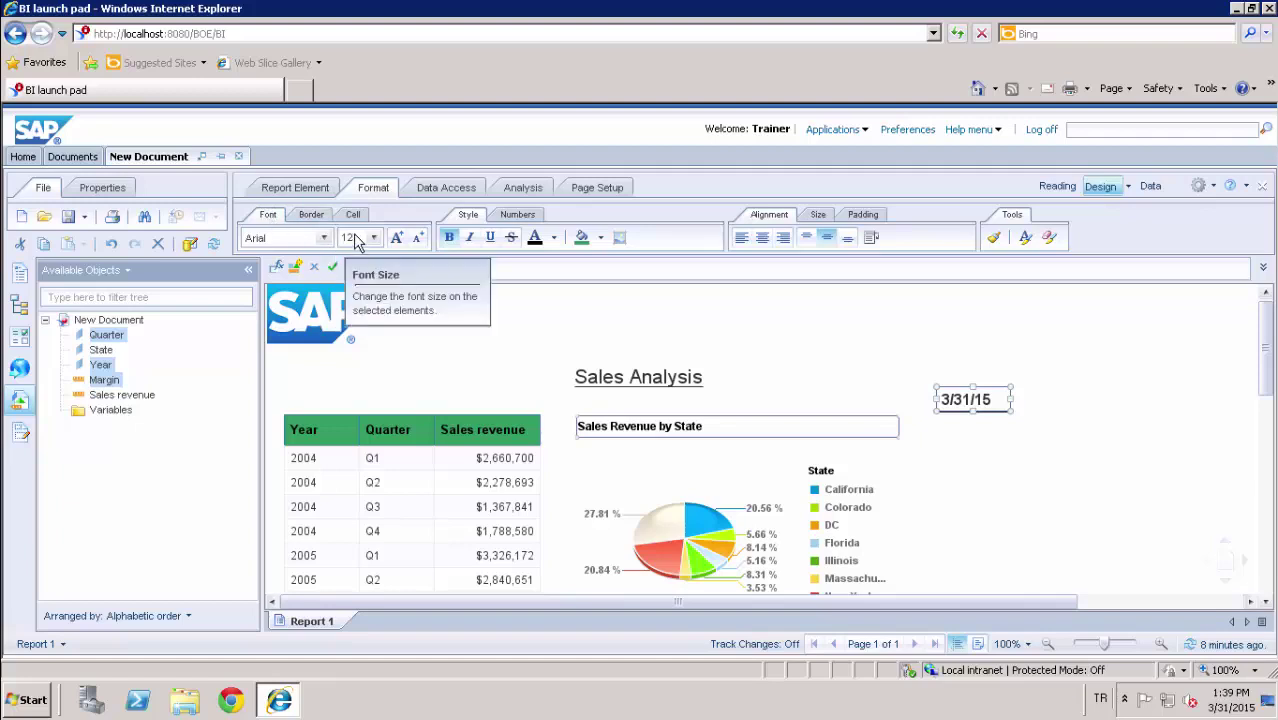
left_click(372, 237)
double_click(347, 237)
type("10")
key("Return")
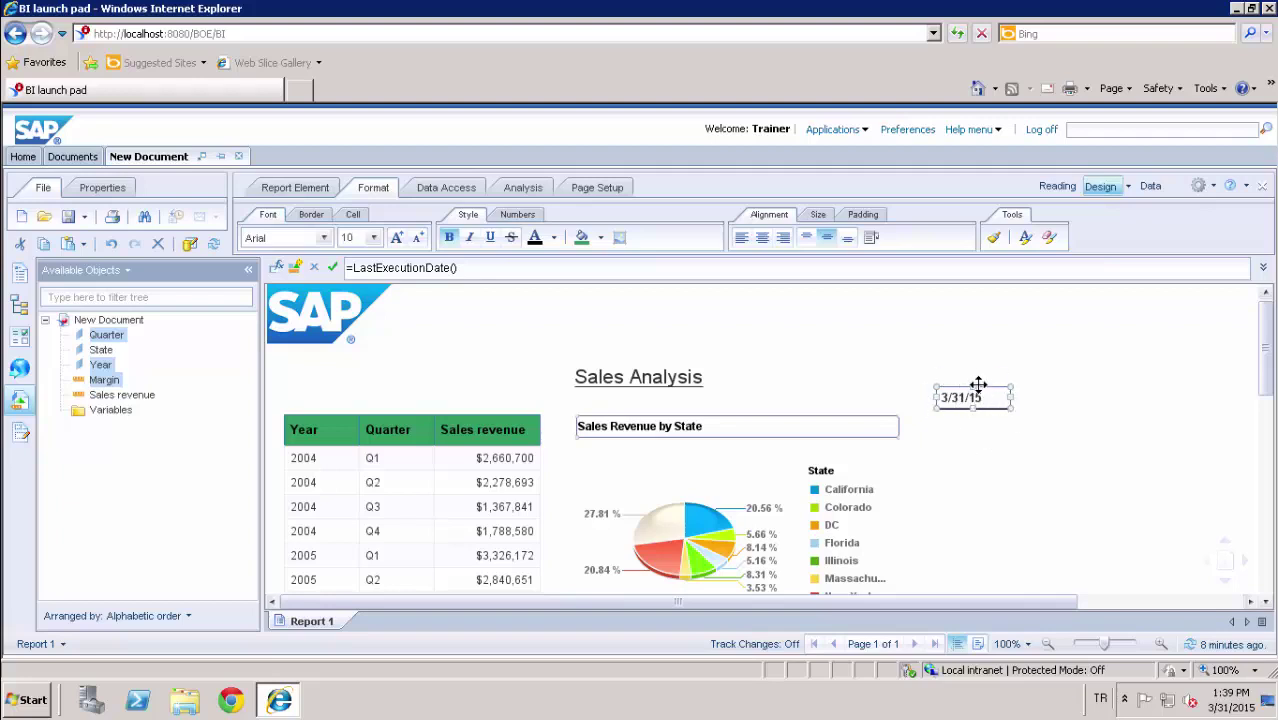
- Add a widened blank cell reading 'Last Refresh Date' just left of the date
left_click(353, 215)
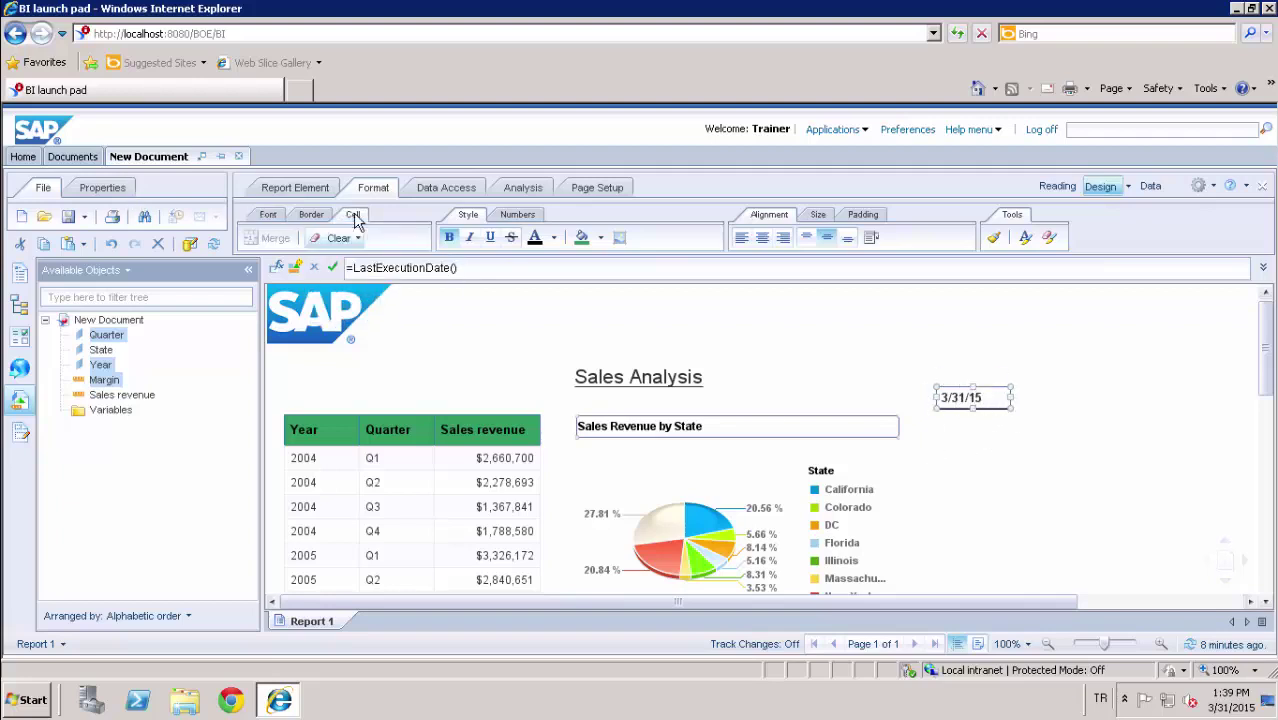
left_click(295, 187)
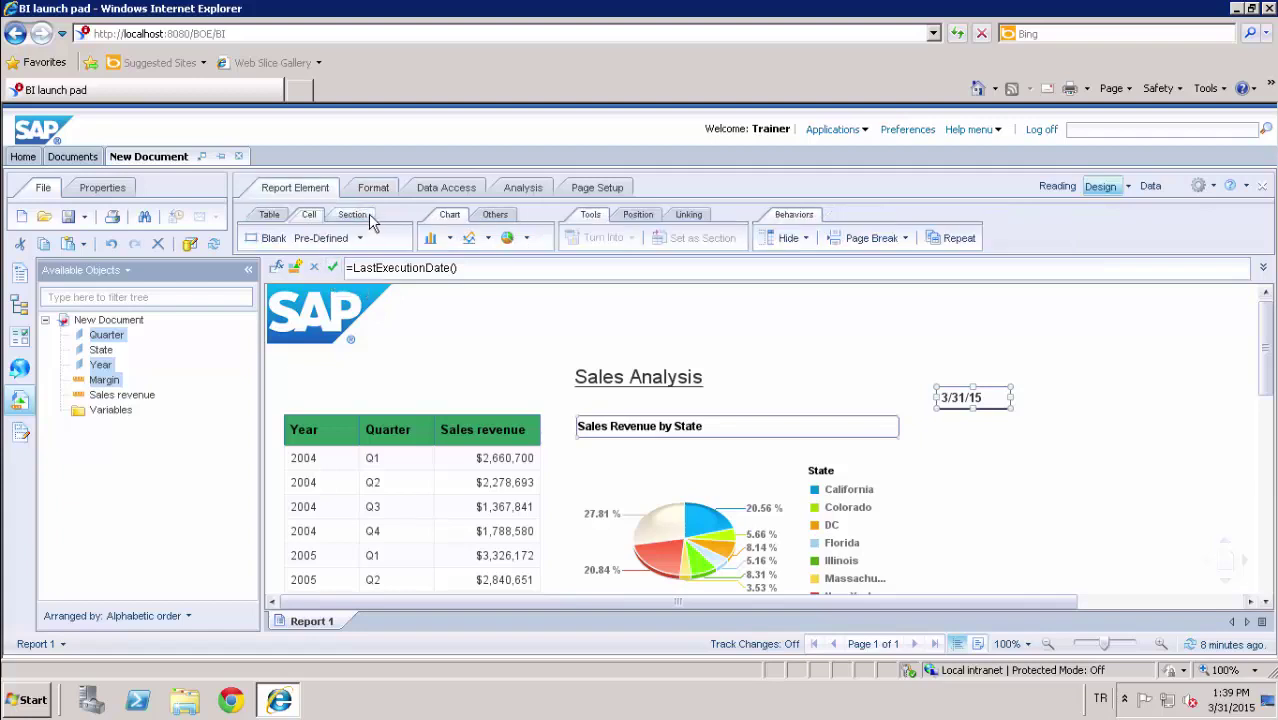
left_click(272, 240)
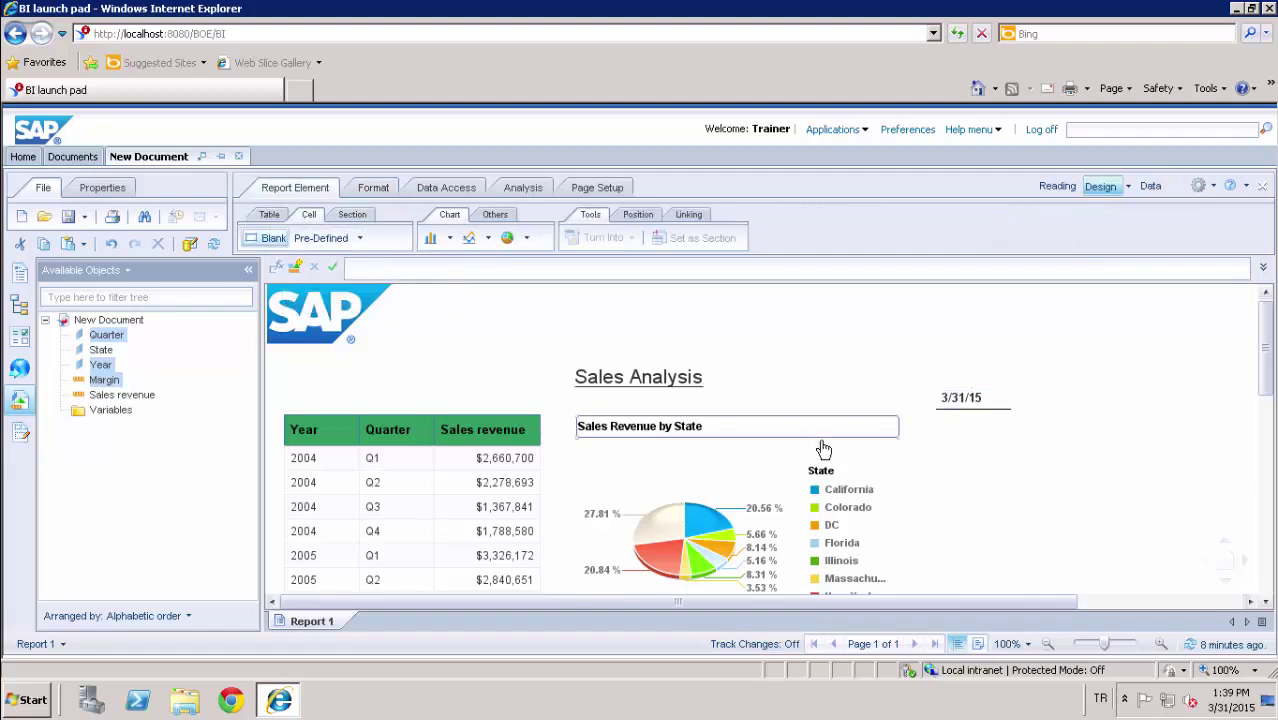
left_click(864, 388)
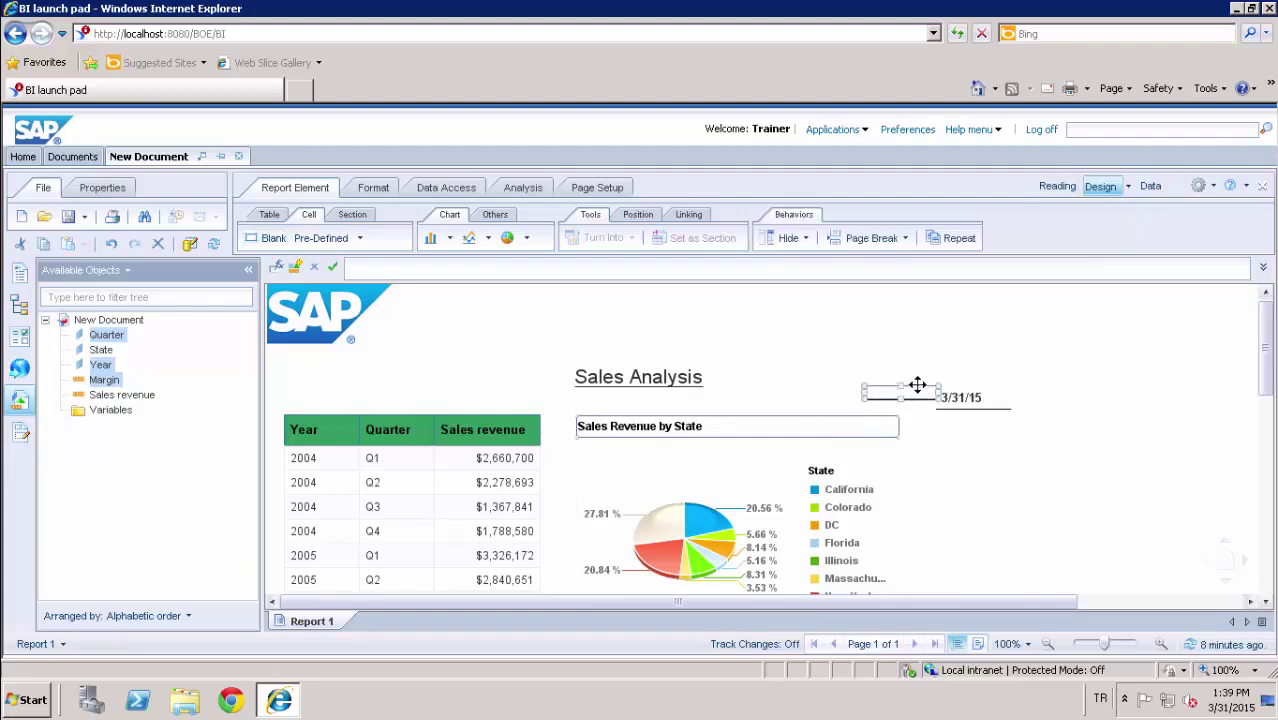
left_click_drag(909, 387, 880, 392)
left_click(421, 265)
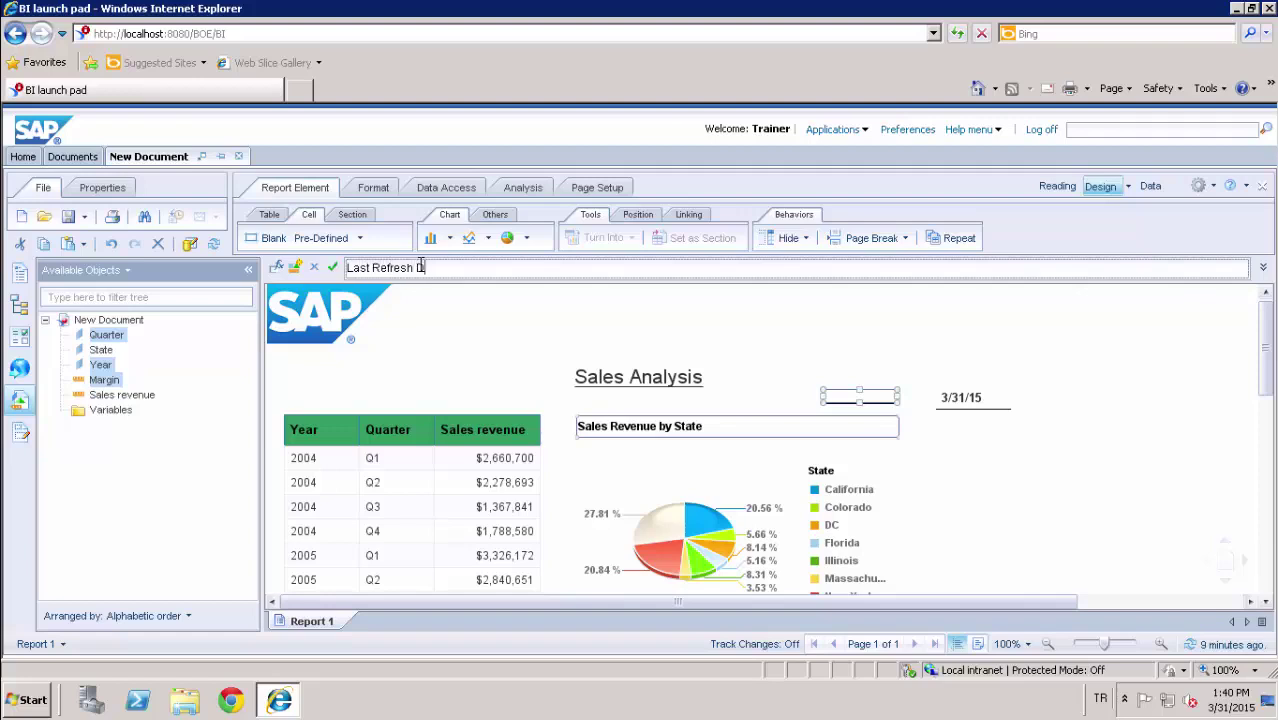
key("Return")
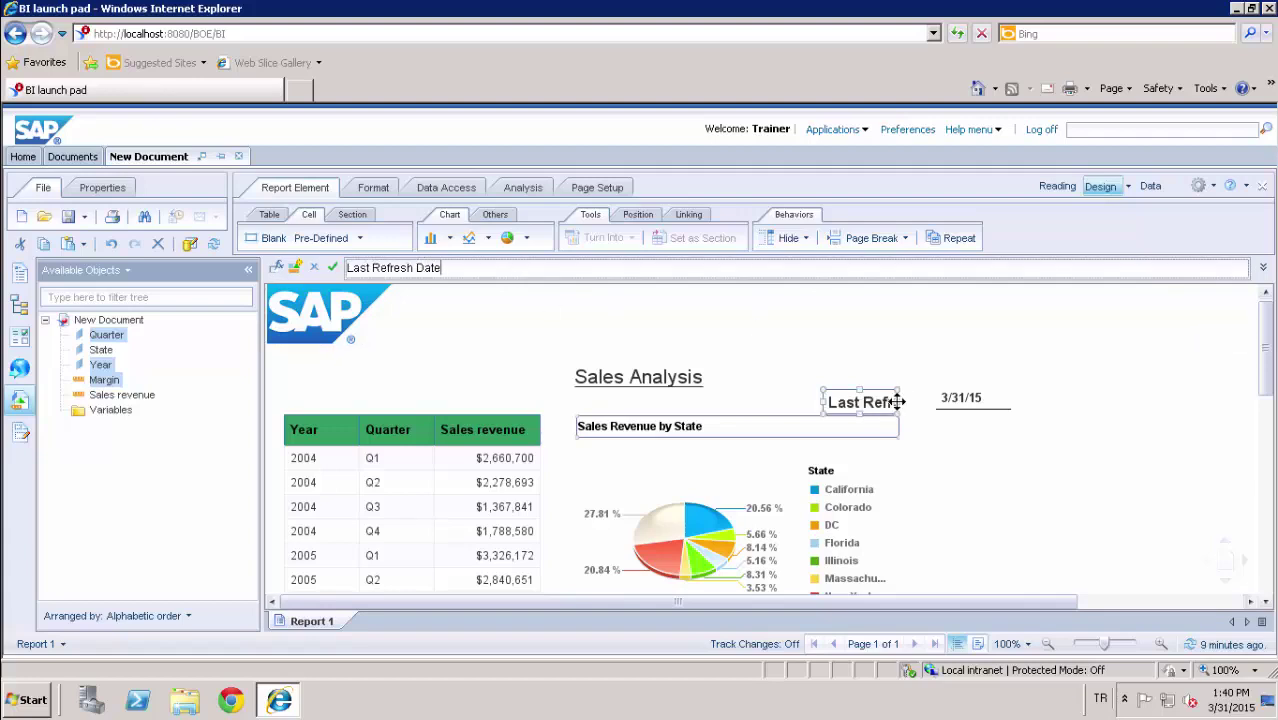
left_click_drag(896, 402, 935, 402)
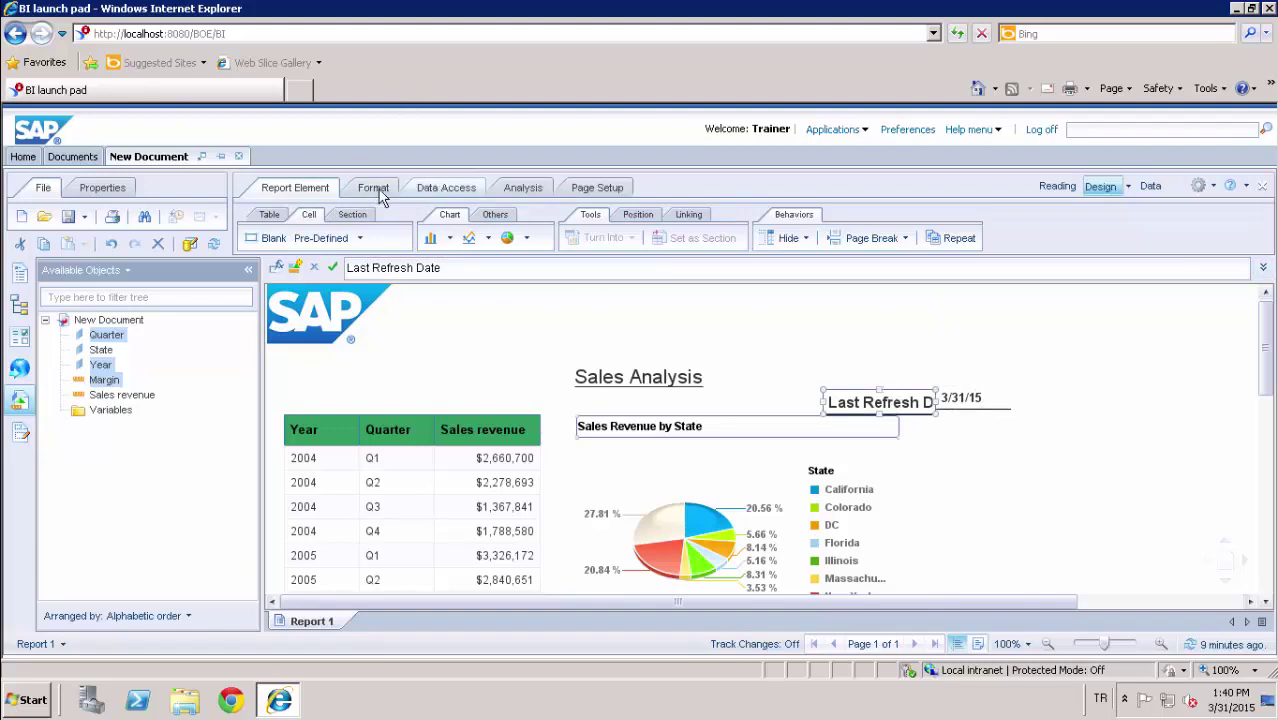
- Set the Last Refresh Date label's font size to 9
left_click(522, 189)
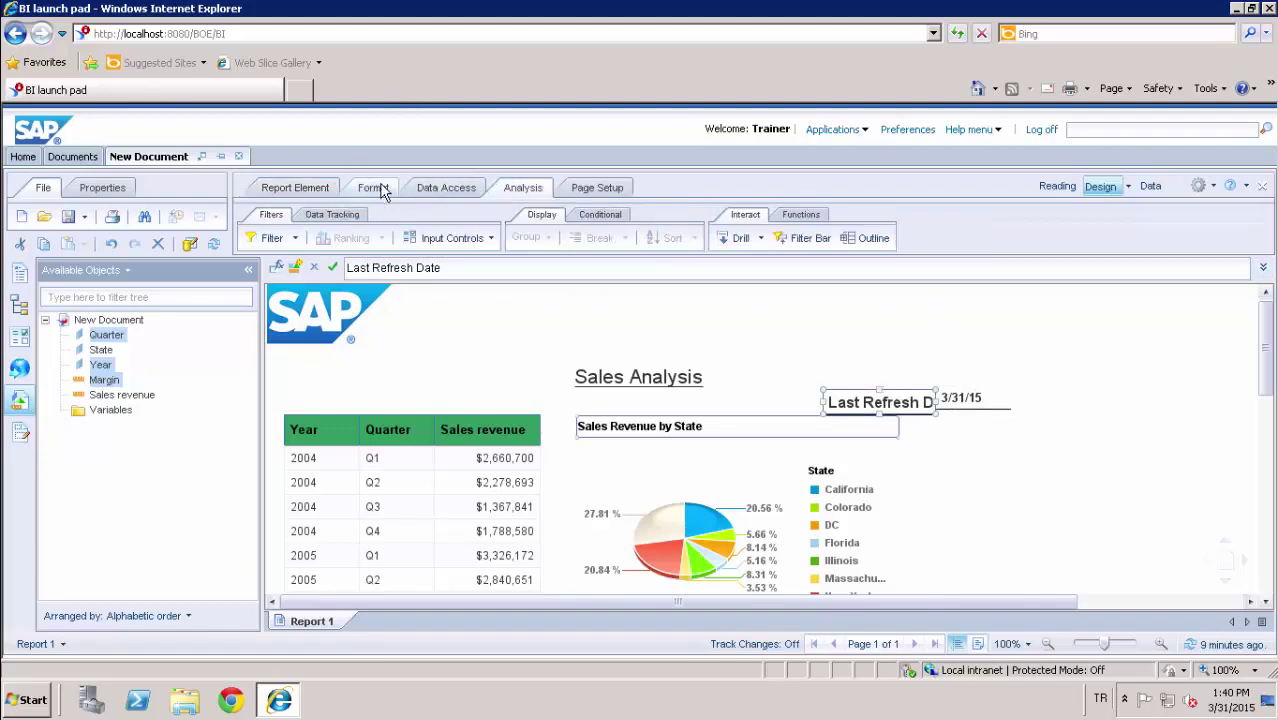
left_click(376, 189)
left_click(268, 214)
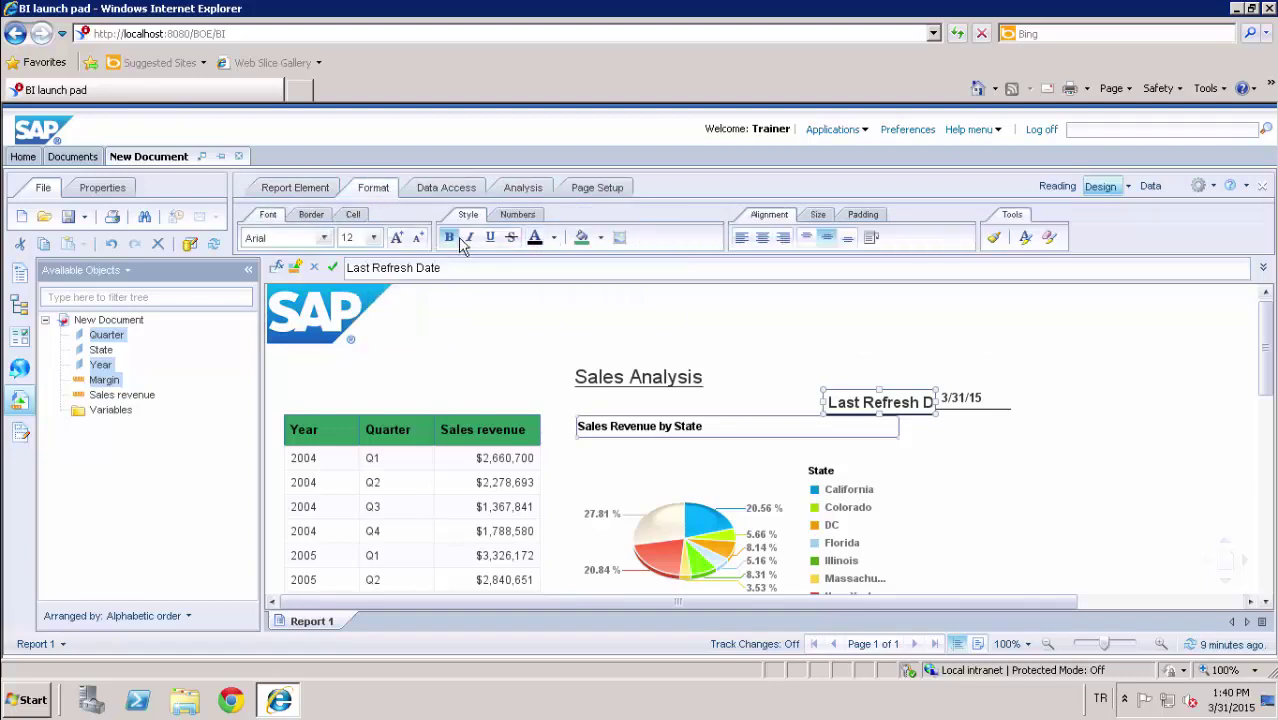
left_click(372, 238)
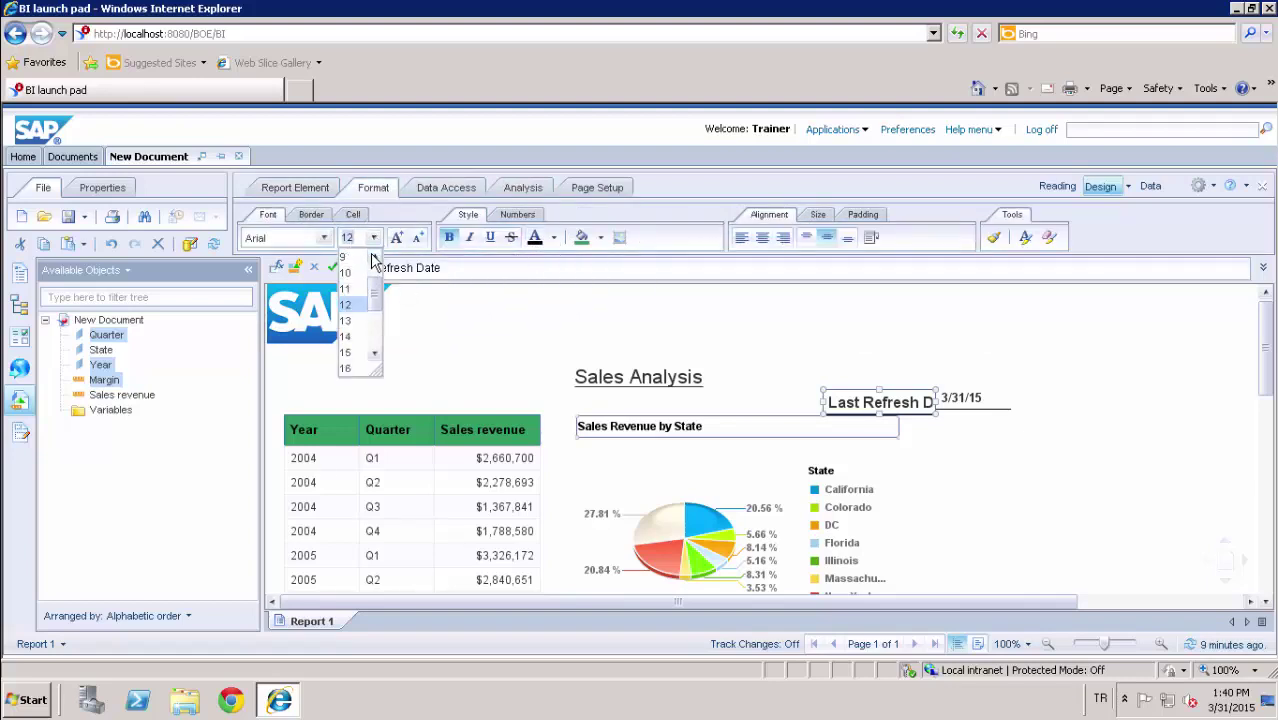
left_click(350, 258)
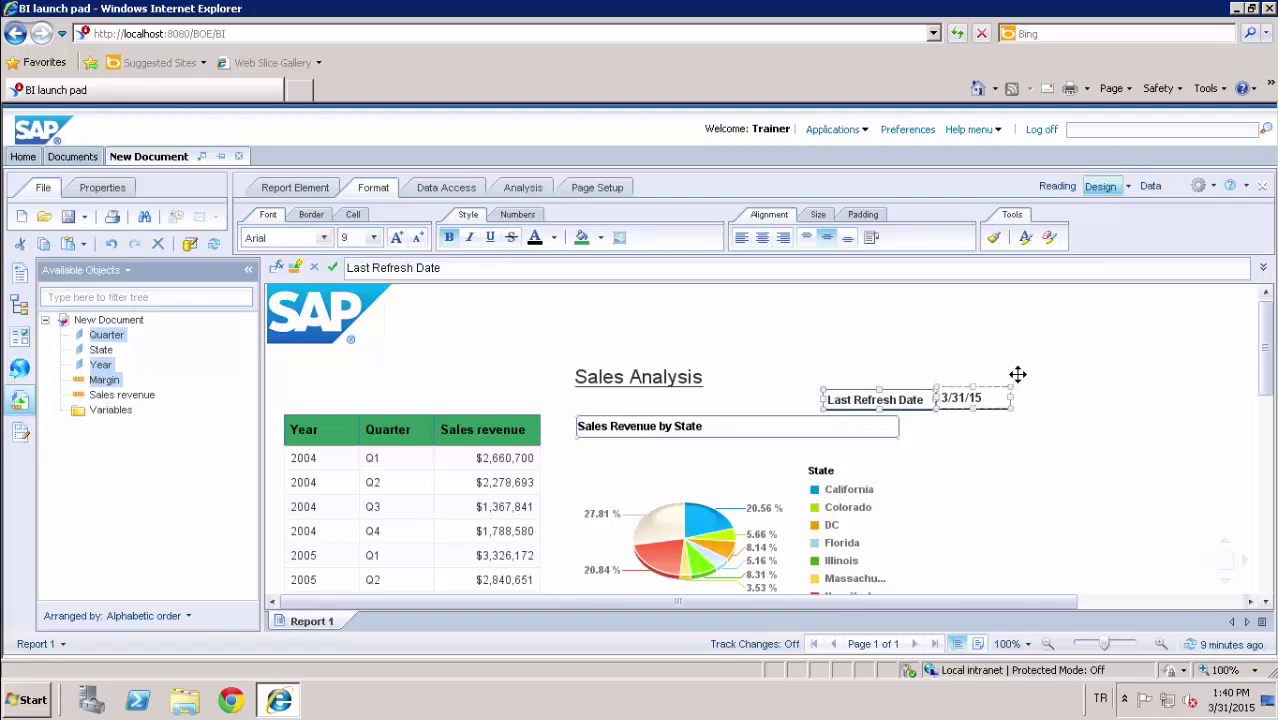
- Switch Report 1 to Page display and scroll through the full layout and back
left_click(880, 380)
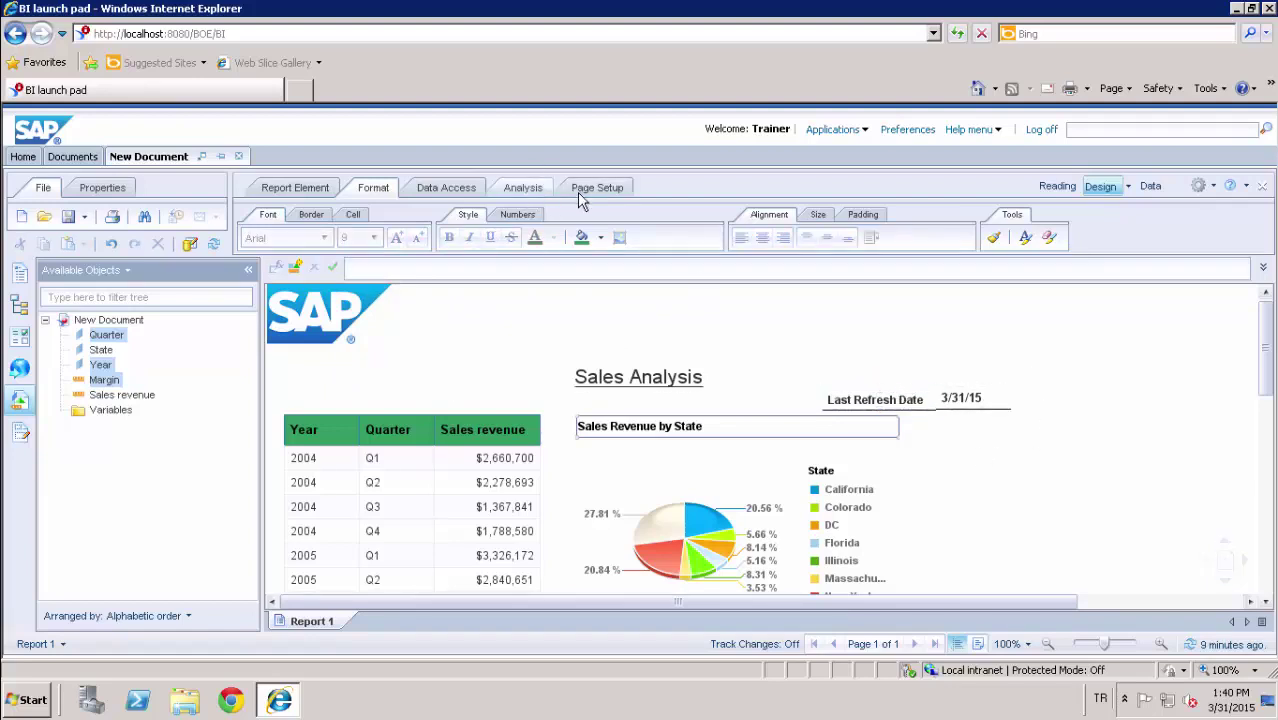
left_click(592, 190)
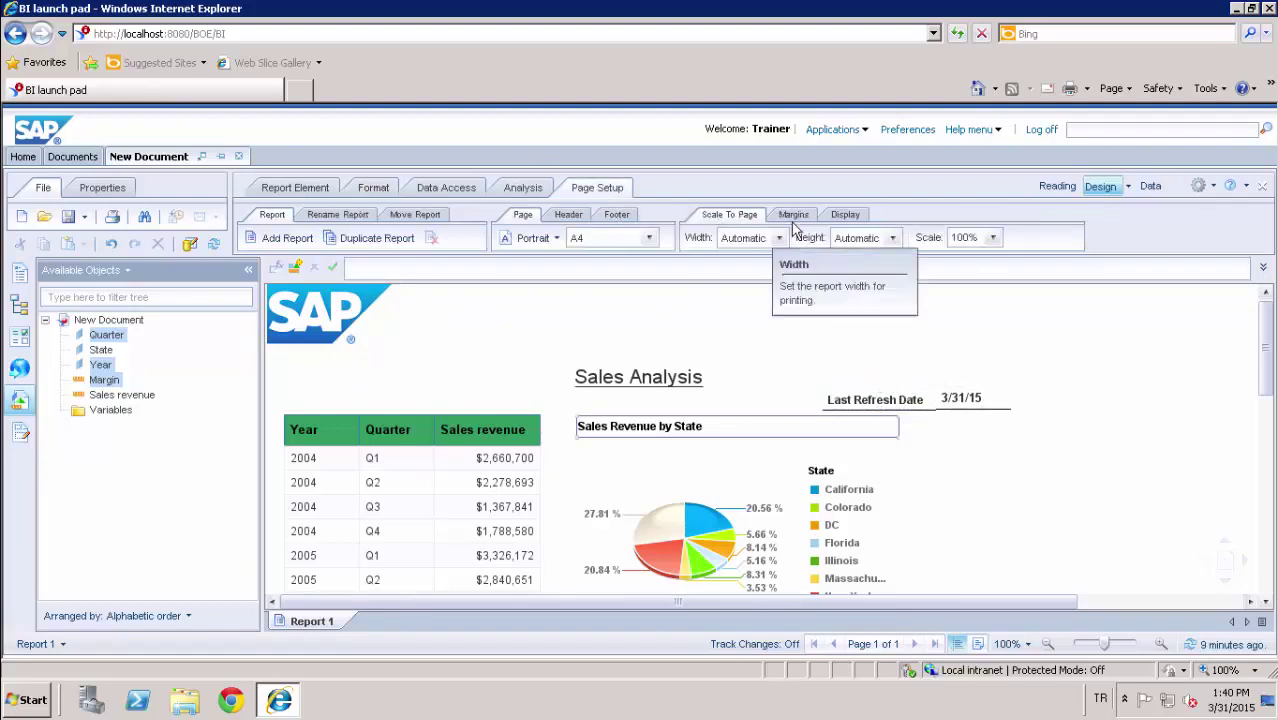
left_click(843, 214)
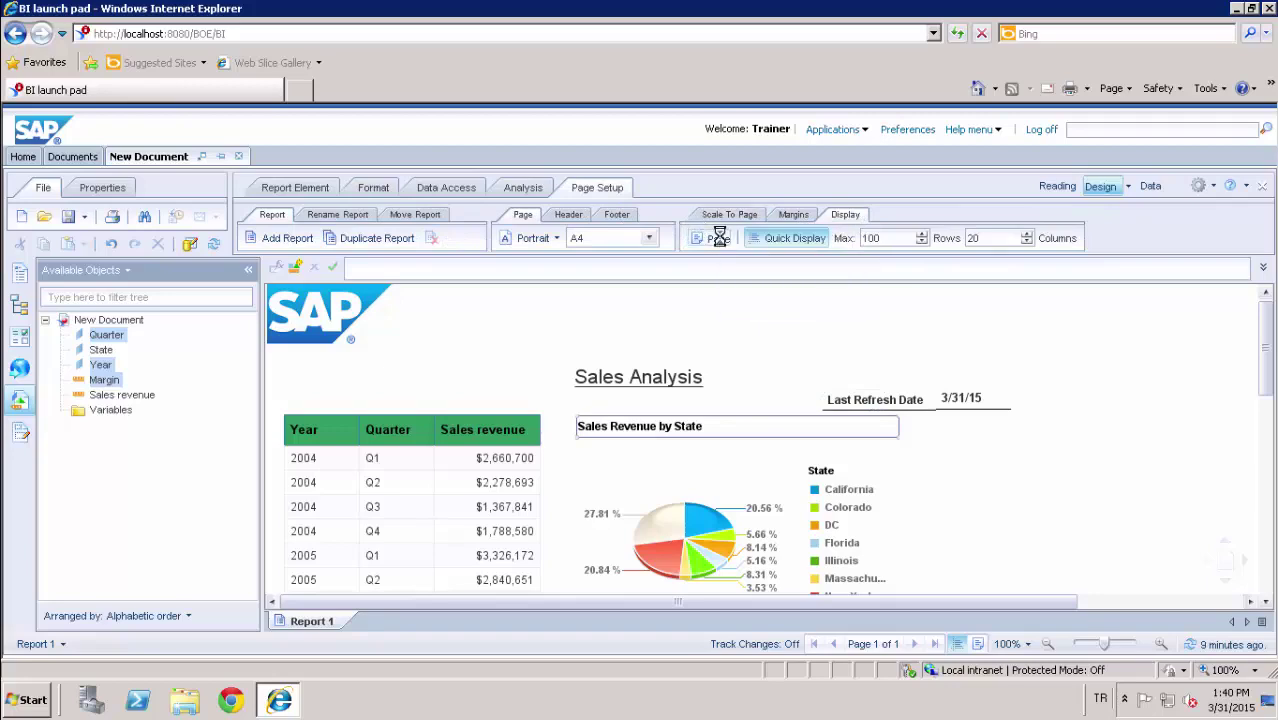
left_click(716, 238)
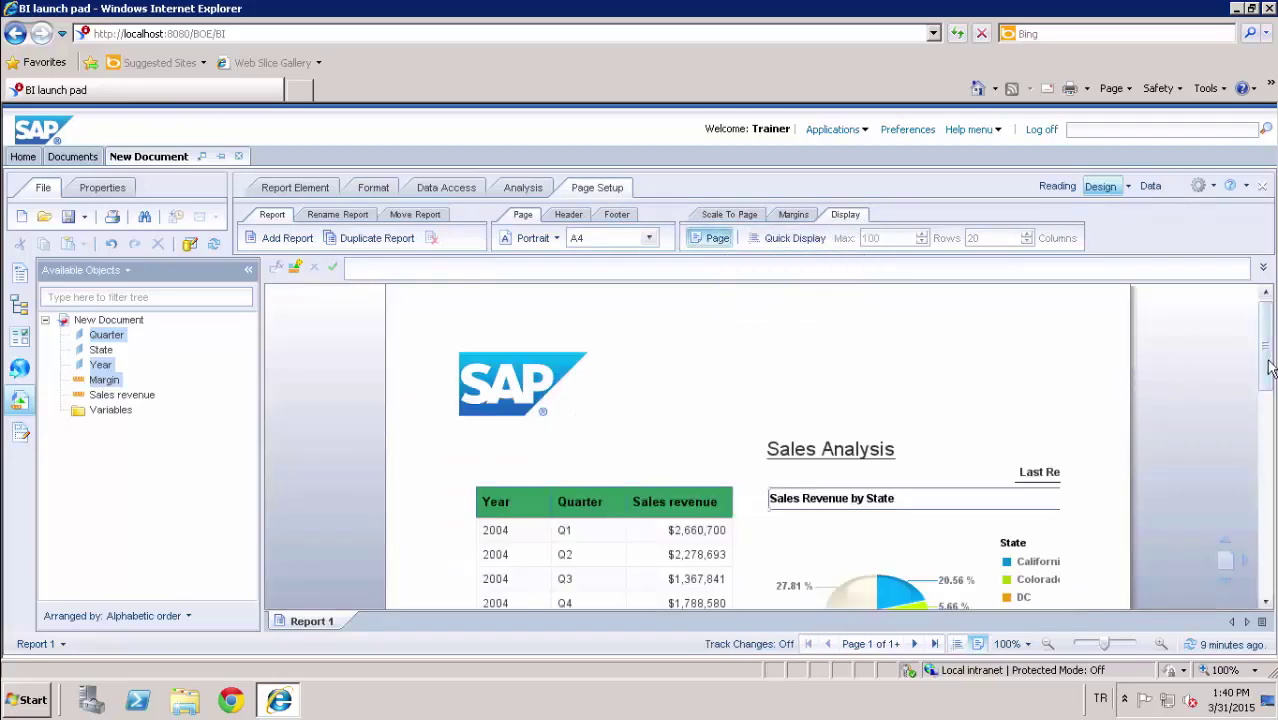
left_click_drag(1272, 378, 1259, 452)
left_click(850, 345)
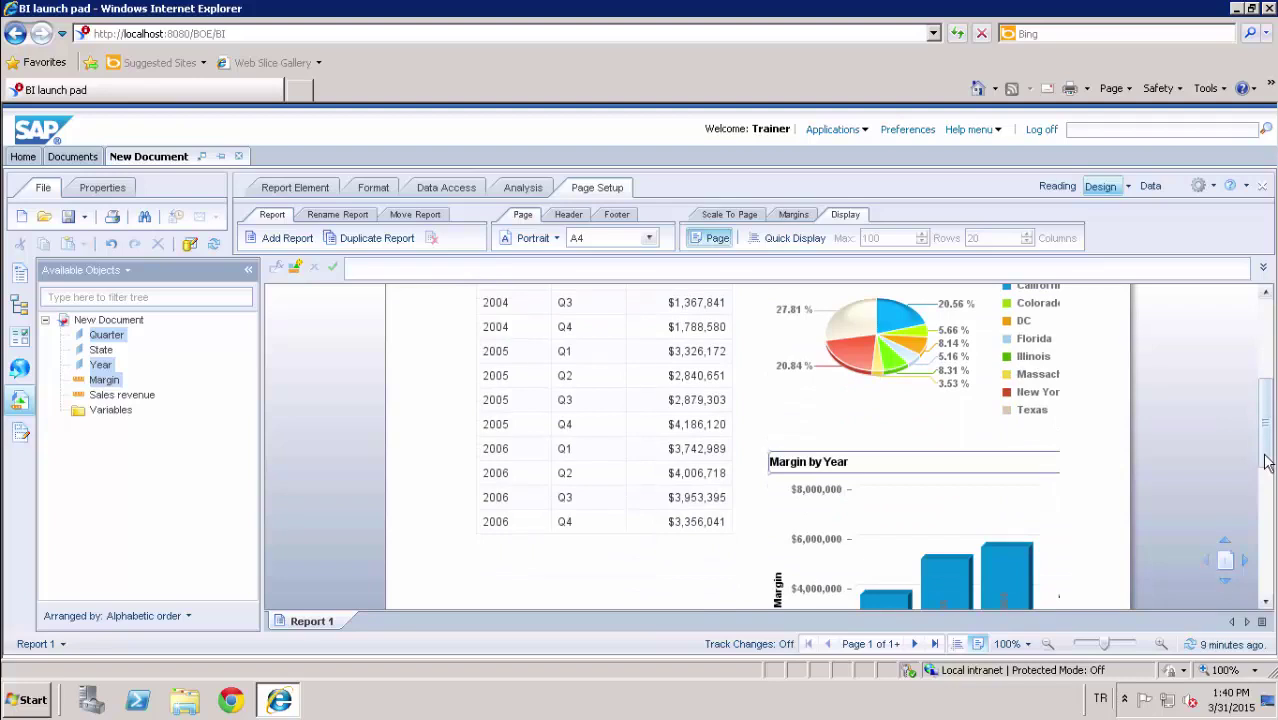
left_click_drag(1268, 461, 1267, 350)
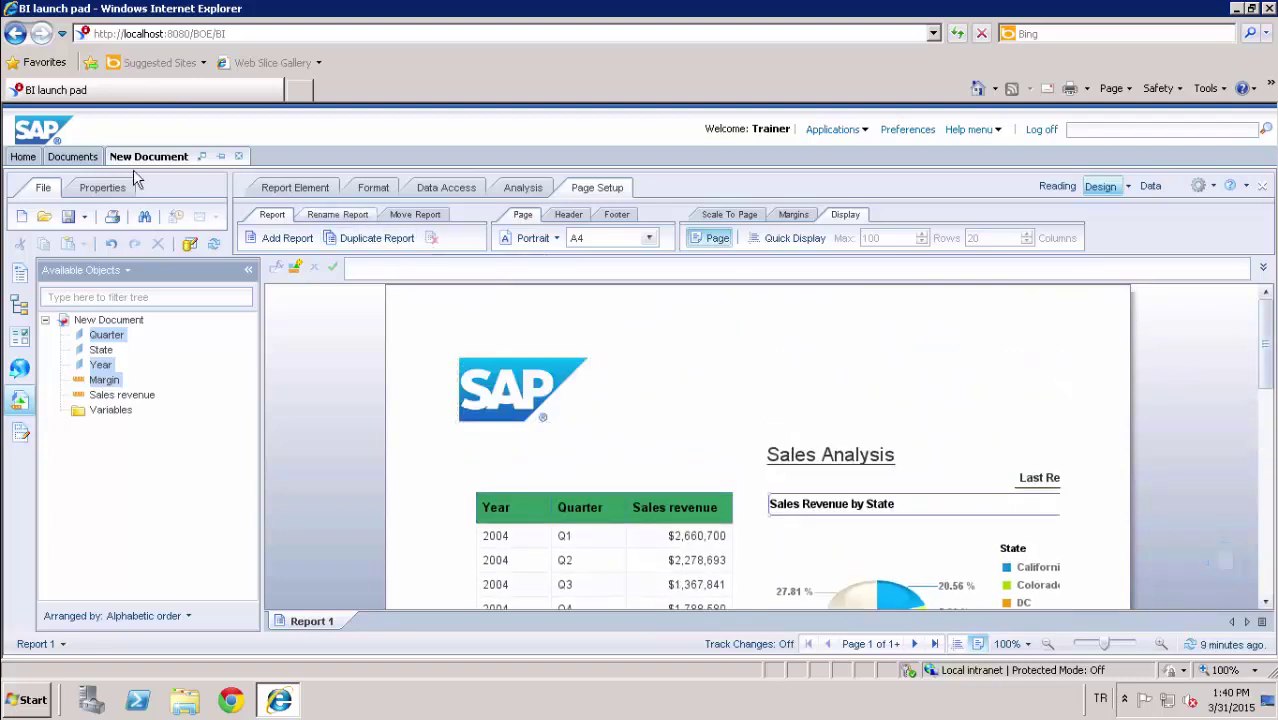
- Start a Save As of the report to My Desktop with PDF as the file type
left_click(85, 216)
left_click(124, 275)
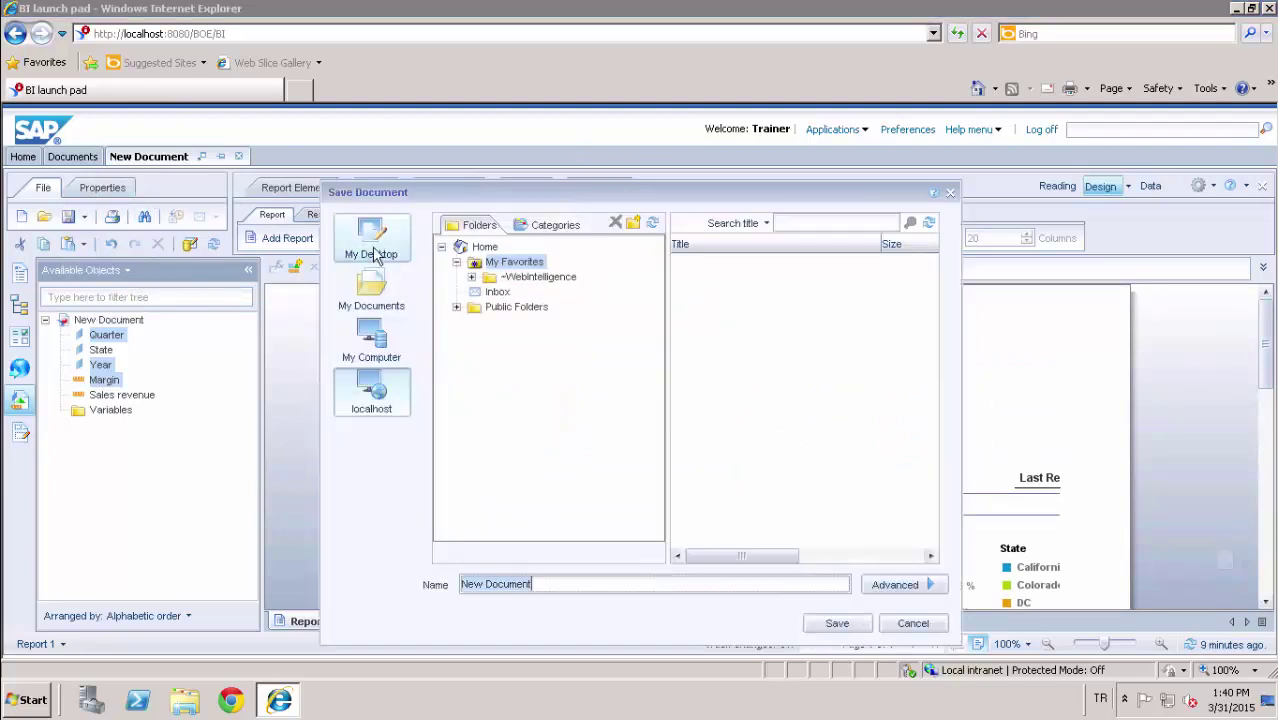
left_click(372, 245)
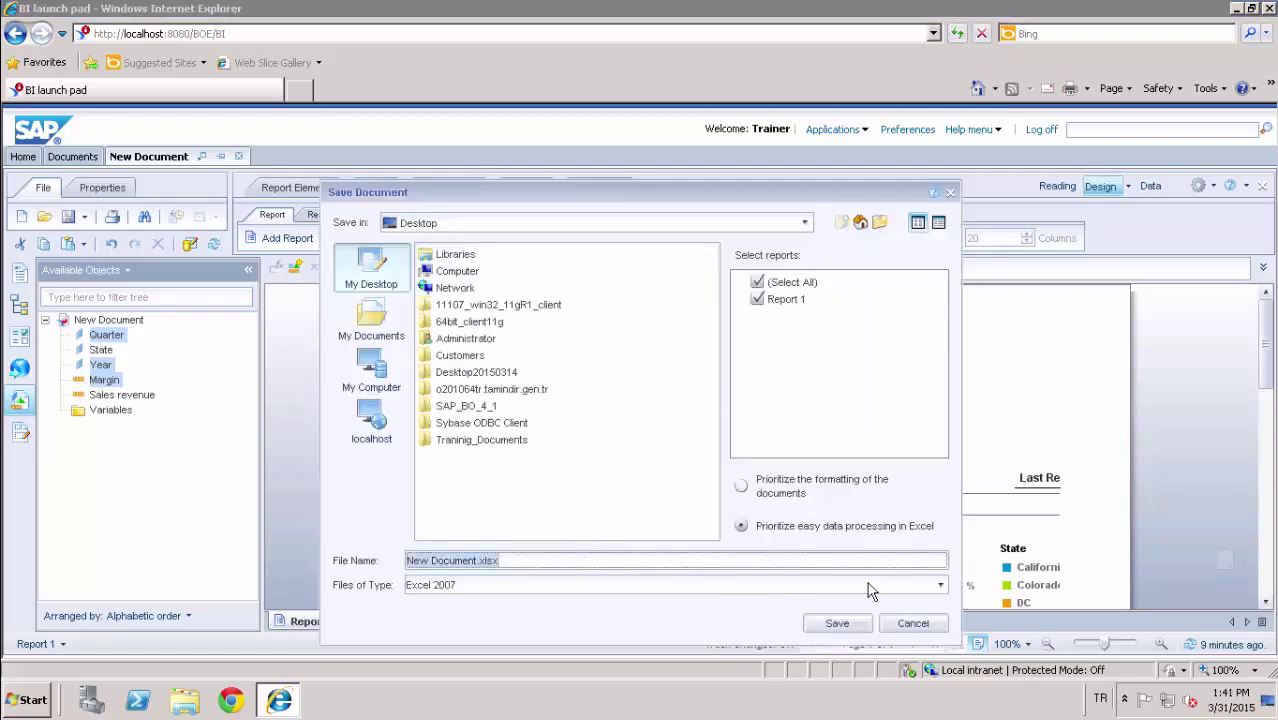
left_click(940, 585)
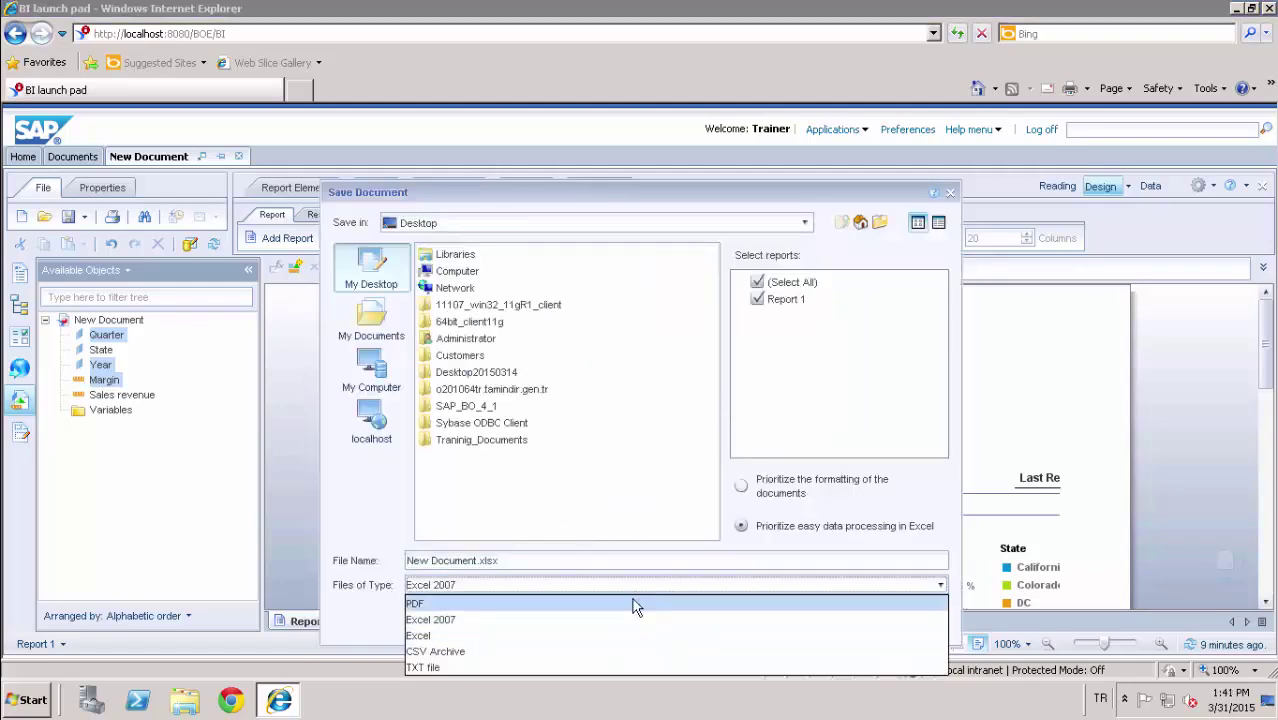
left_click(481, 605)
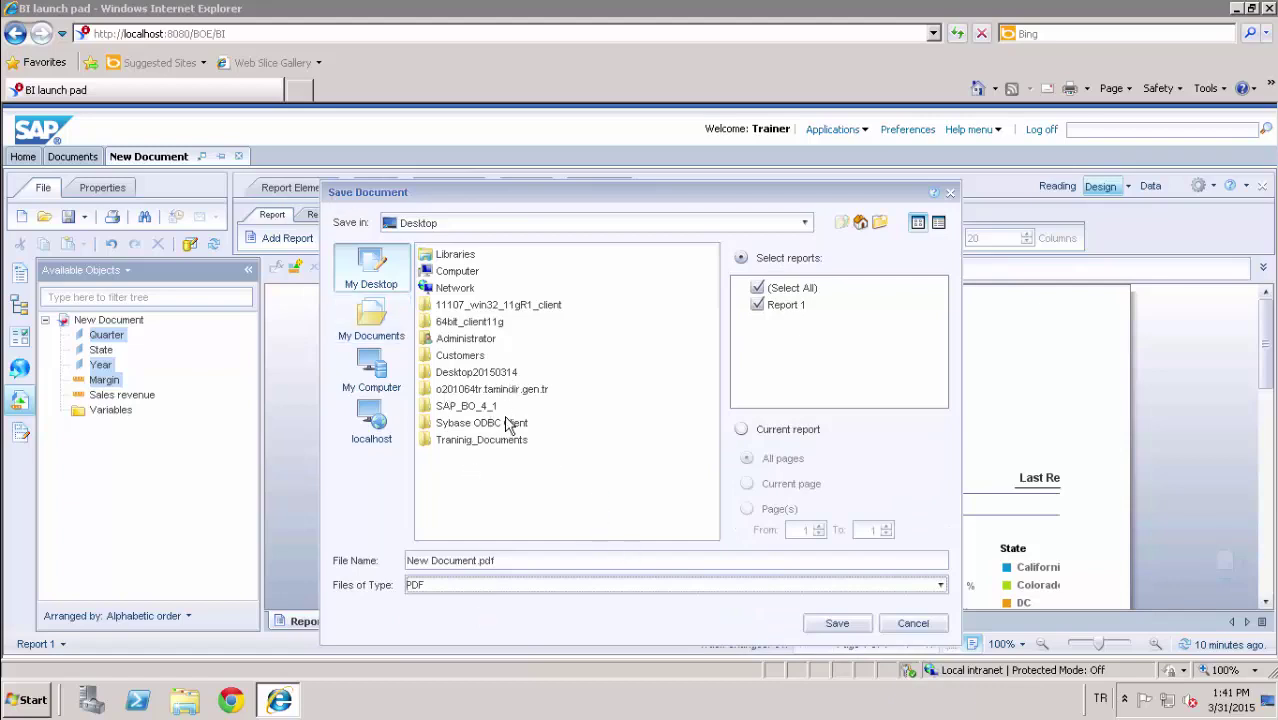
- Pick the Traninig_Documents folder and begin renaming the file to Sales Analysis Report
double_click(500, 441)
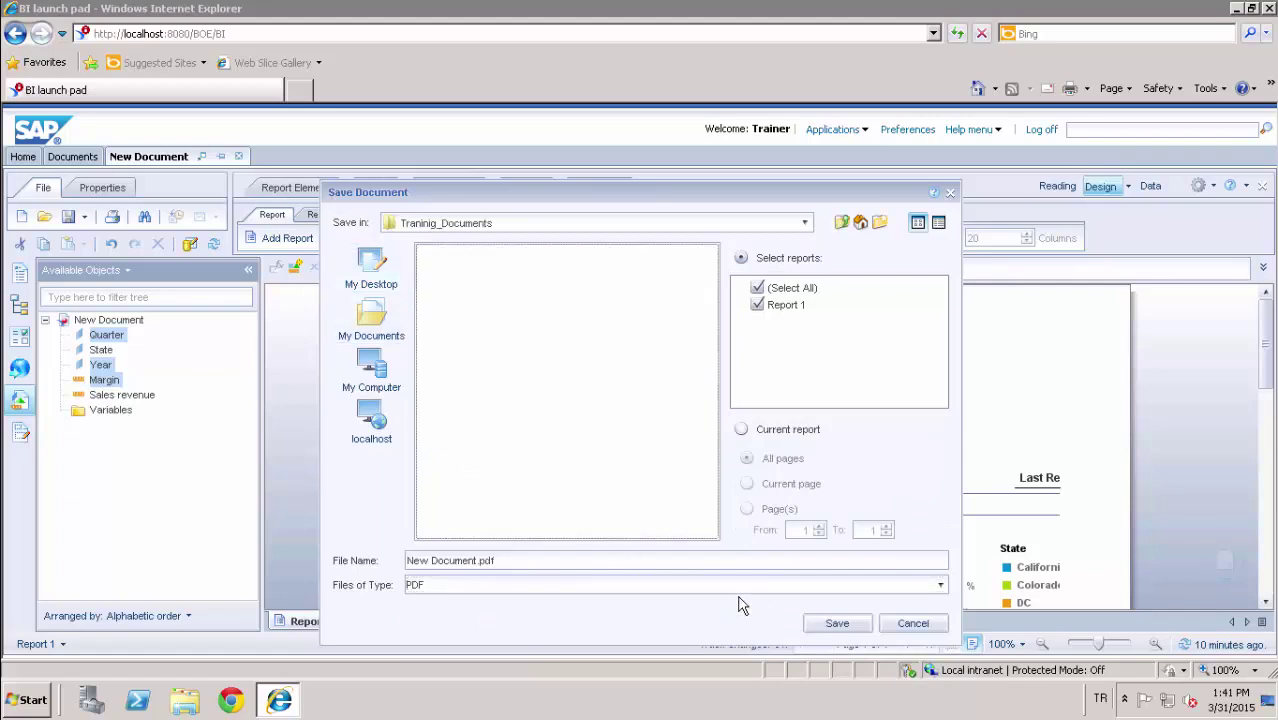
left_click(478, 562)
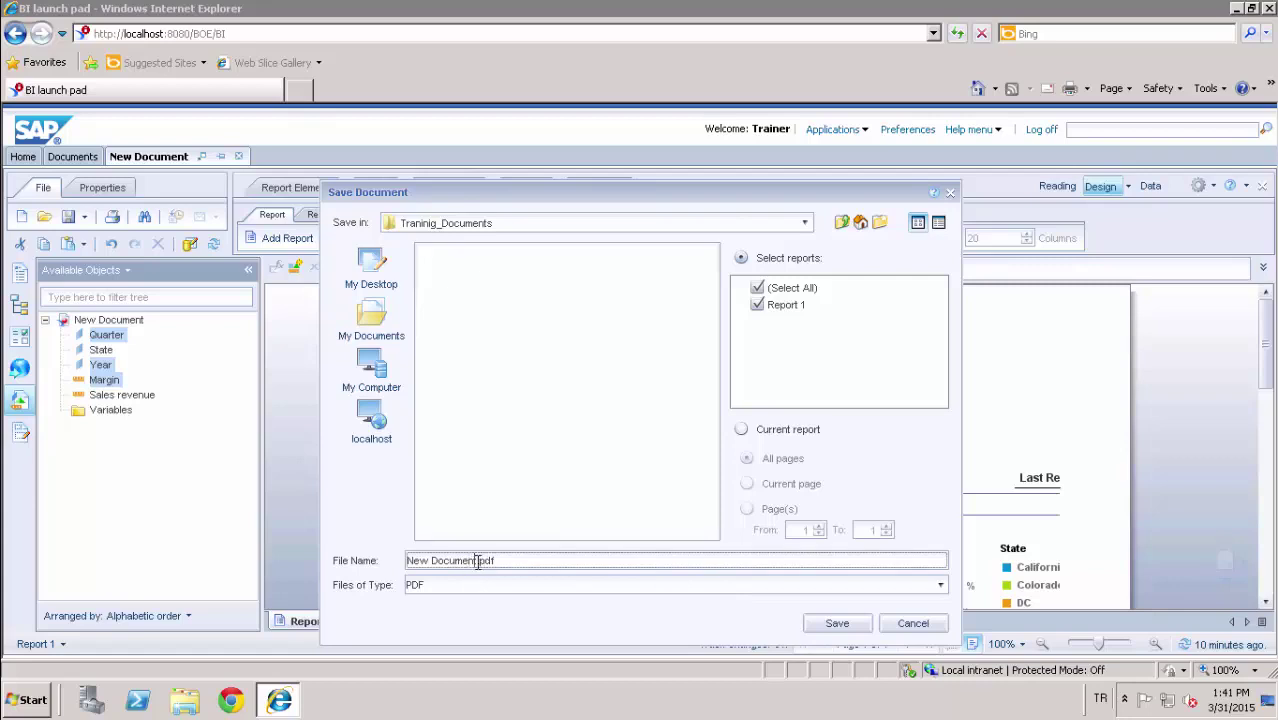
left_click(406, 561, "shift")
type("Sales")
- Save the PDF, then find Sales Analysis Report.pdf in the desktop Traninig_Documents folder
left_click(836, 622)
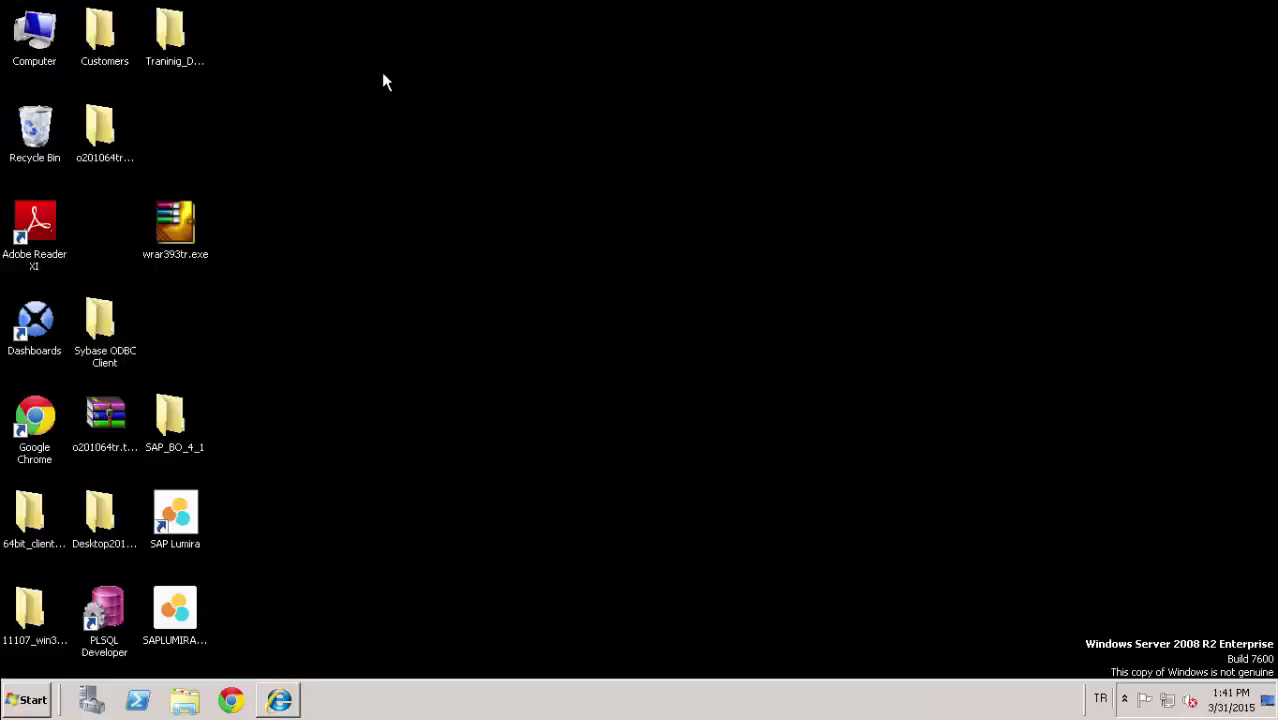
double_click(168, 36)
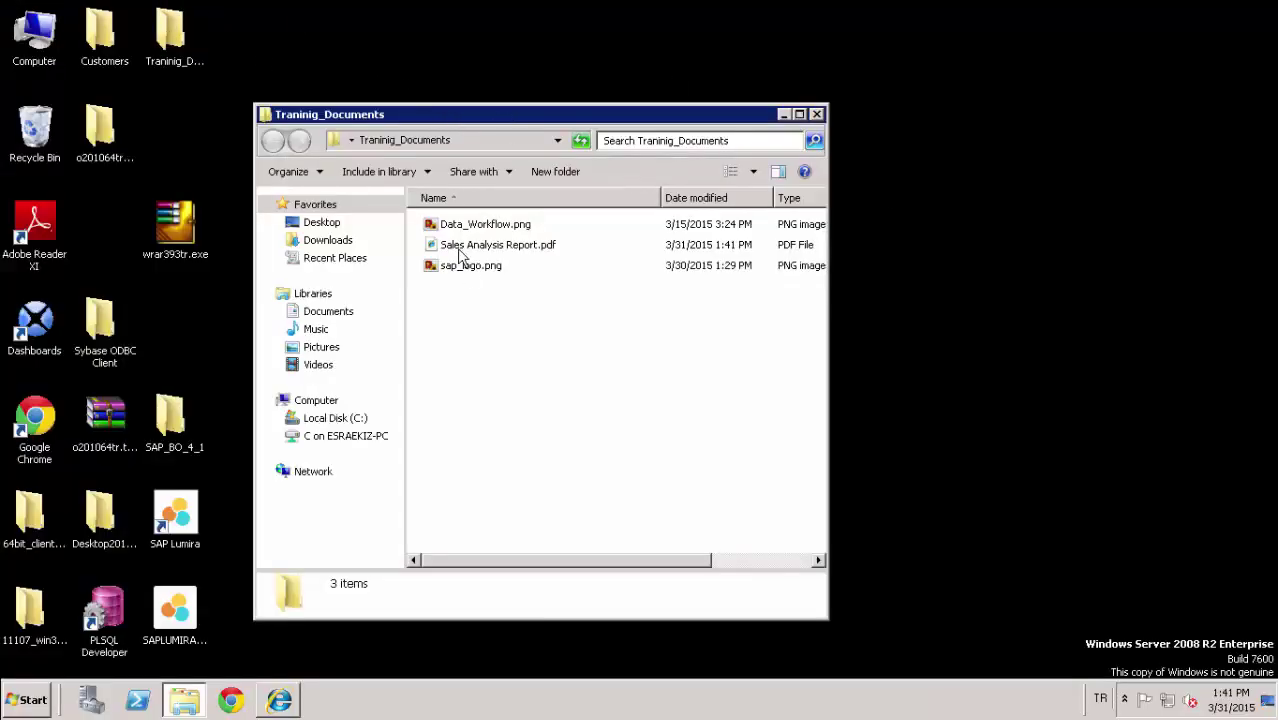
left_click(489, 250)
- Open Sales Analysis Report.pdf to review its pages, then return to the BI launch pad report
right_click(489, 250)
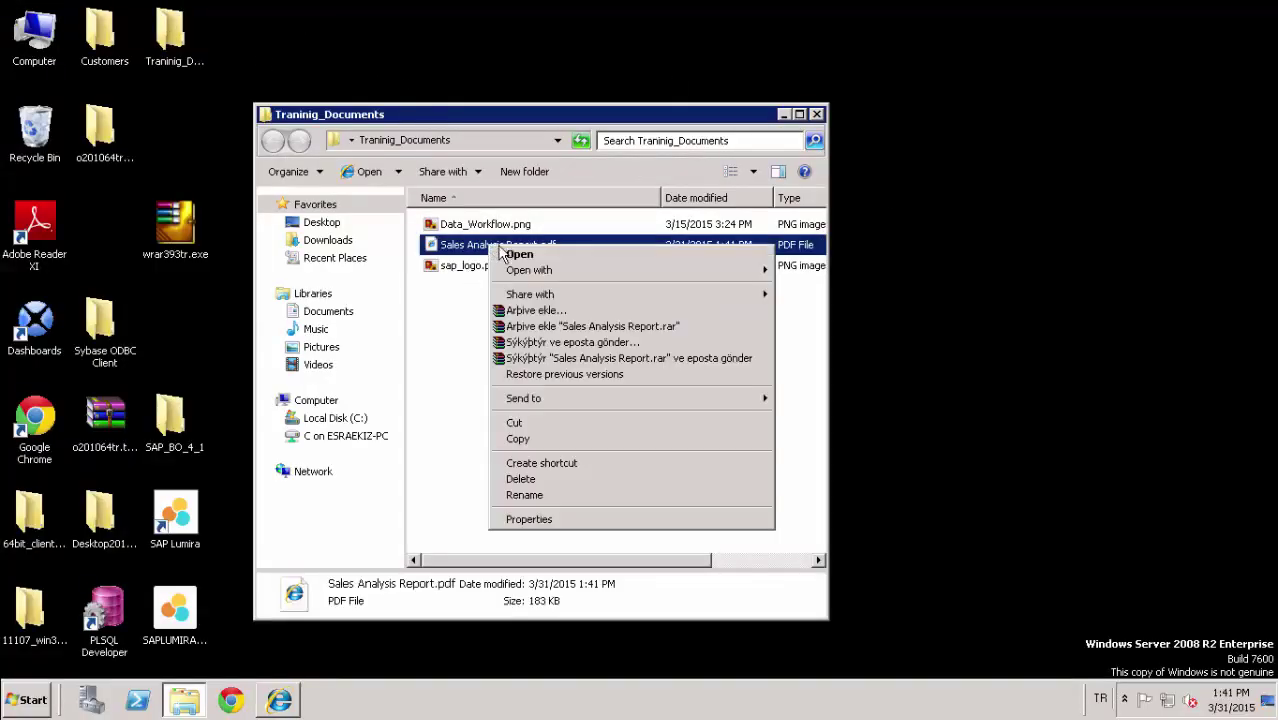
left_click(530, 256)
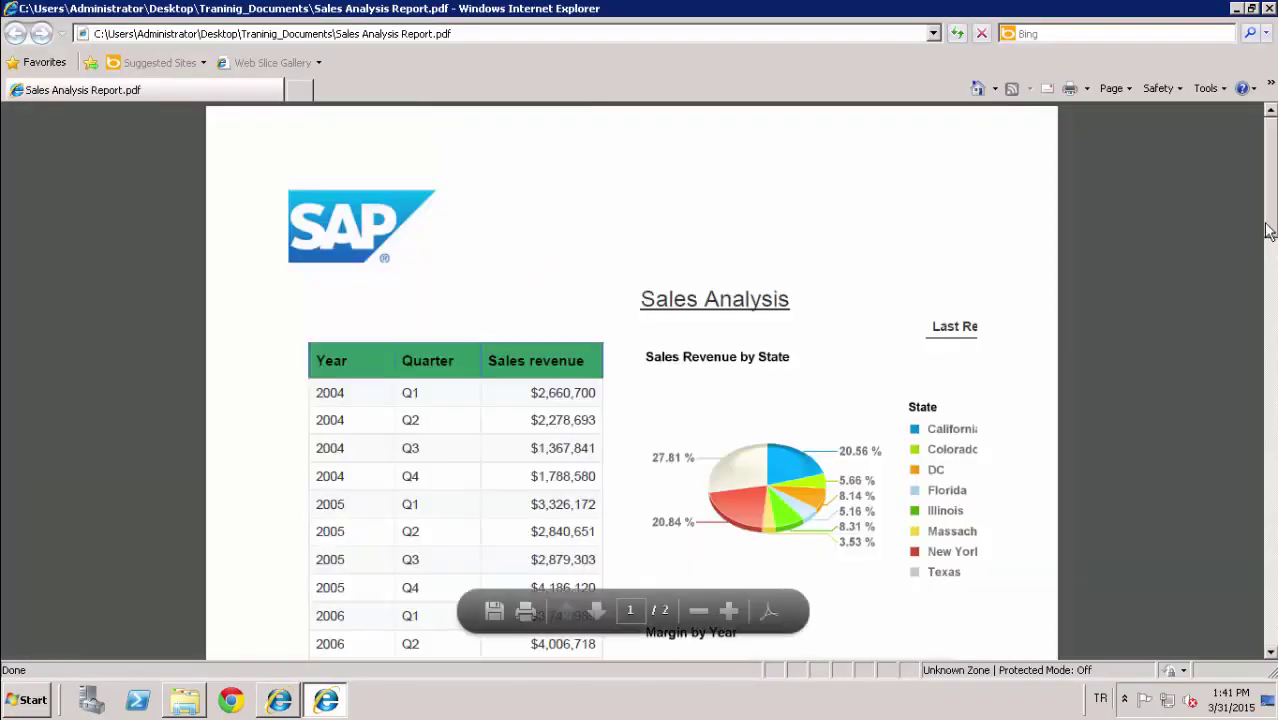
mouse_move(1271, 220)
left_mouse_down()
mouse_move(1271, 489)
mouse_move(1271, 204)
left_mouse_up()
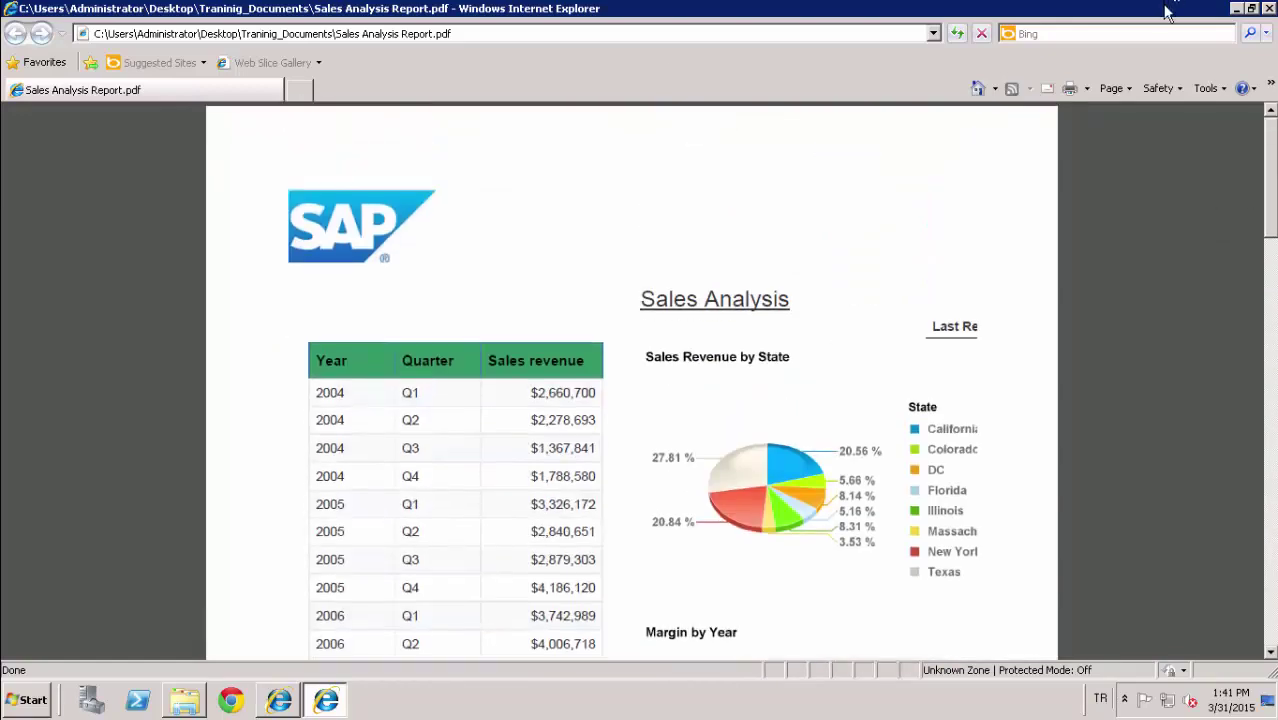
left_click(279, 701)
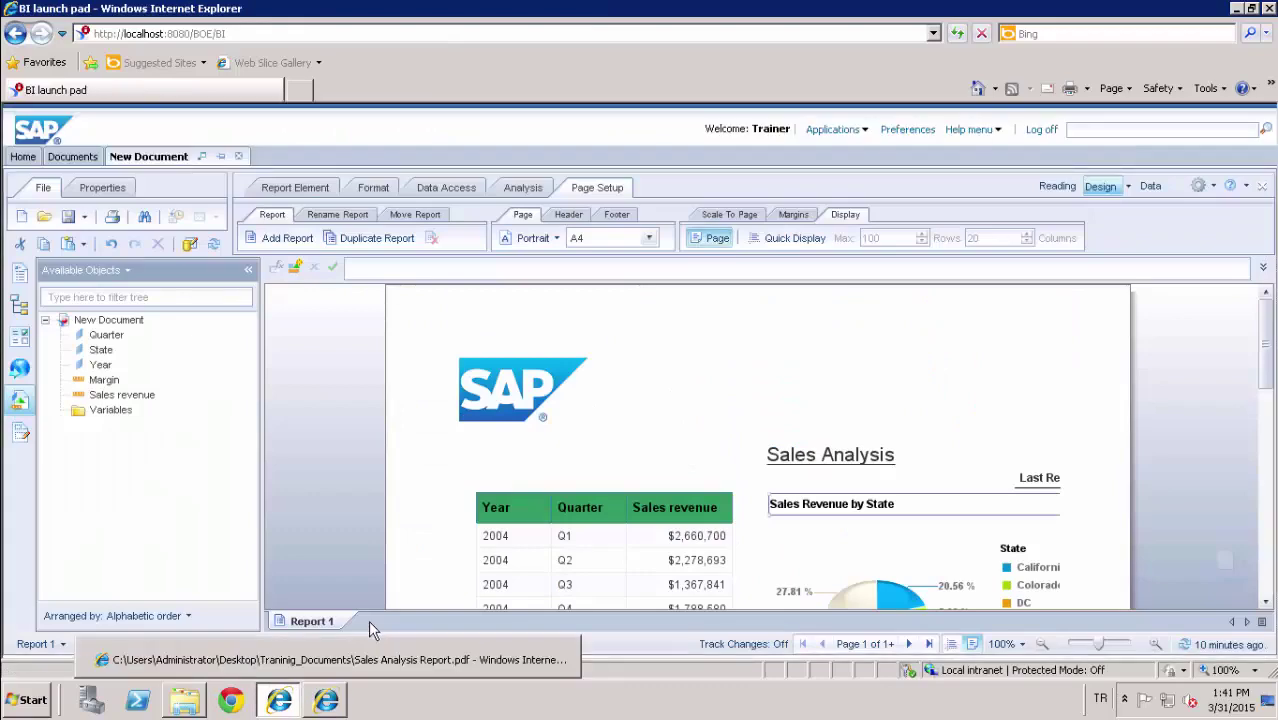